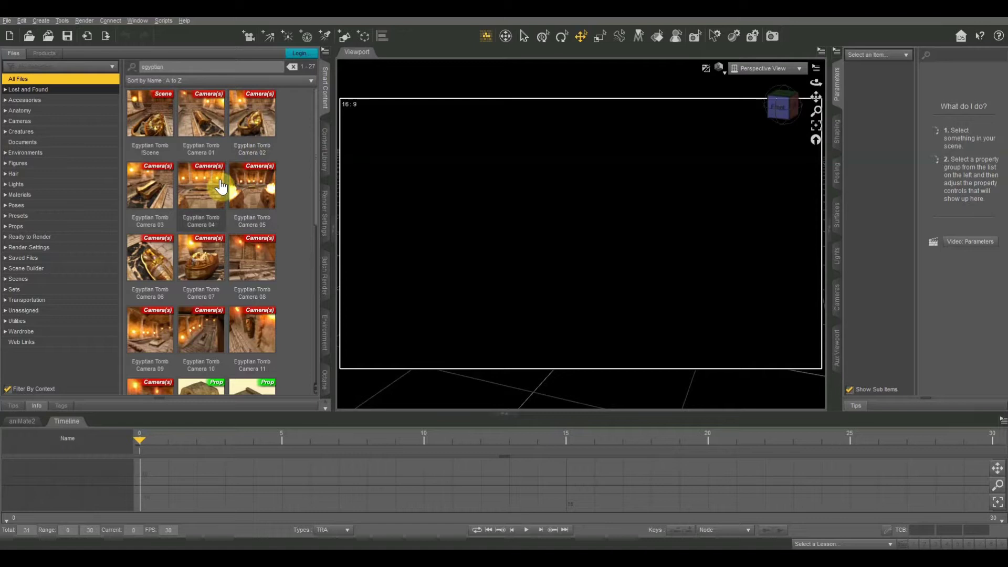
# - Load the Egyptian Tomb !Scene and switch the viewport to a textured draw style
pyautogui.click(219, 196)
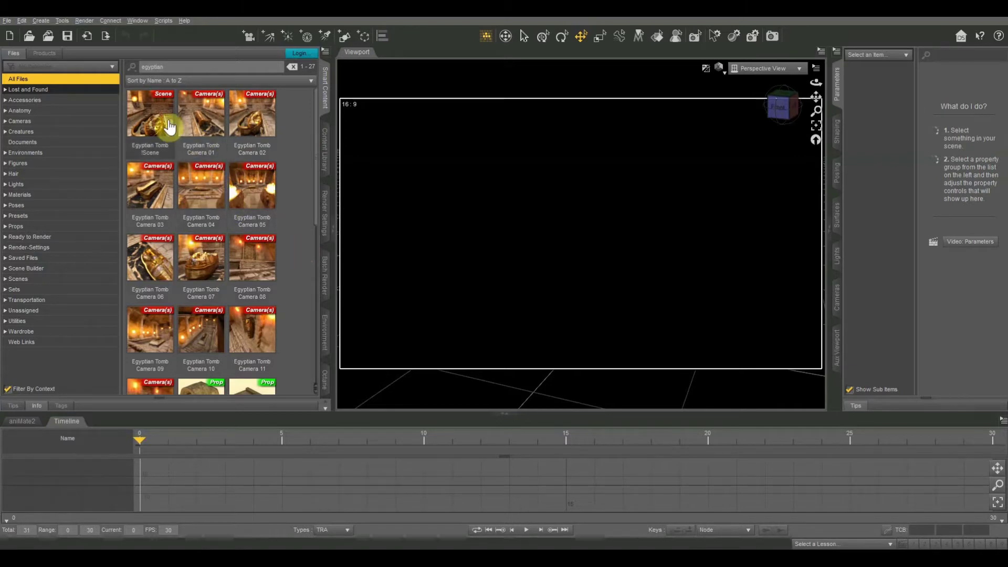
pyautogui.doubleClick(152, 119)
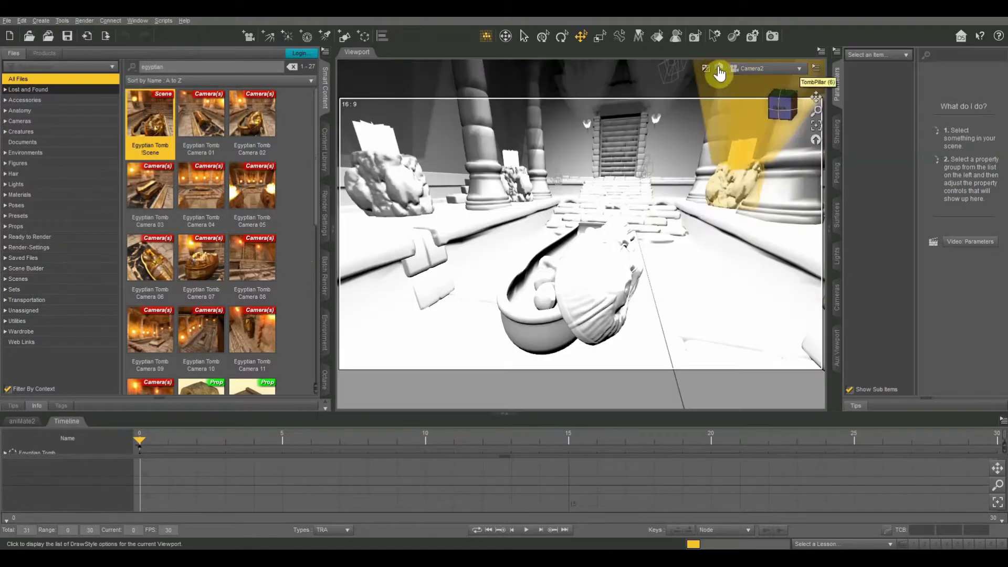
pyautogui.click(719, 67)
pyautogui.click(723, 167)
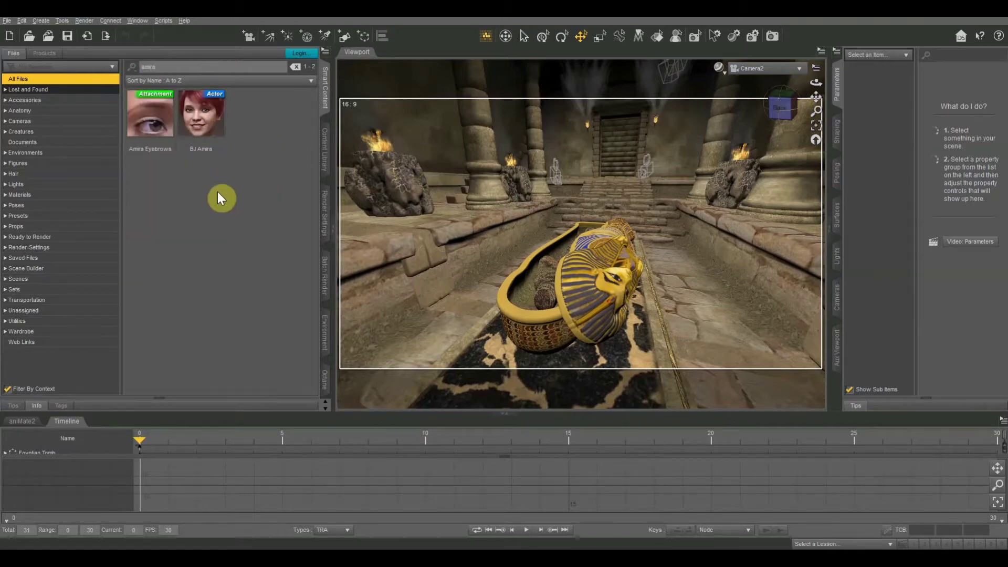
# - Load the BJ Amira actor and raise her to a Y Translate of about 138.59
pyautogui.moveTo(204, 133)
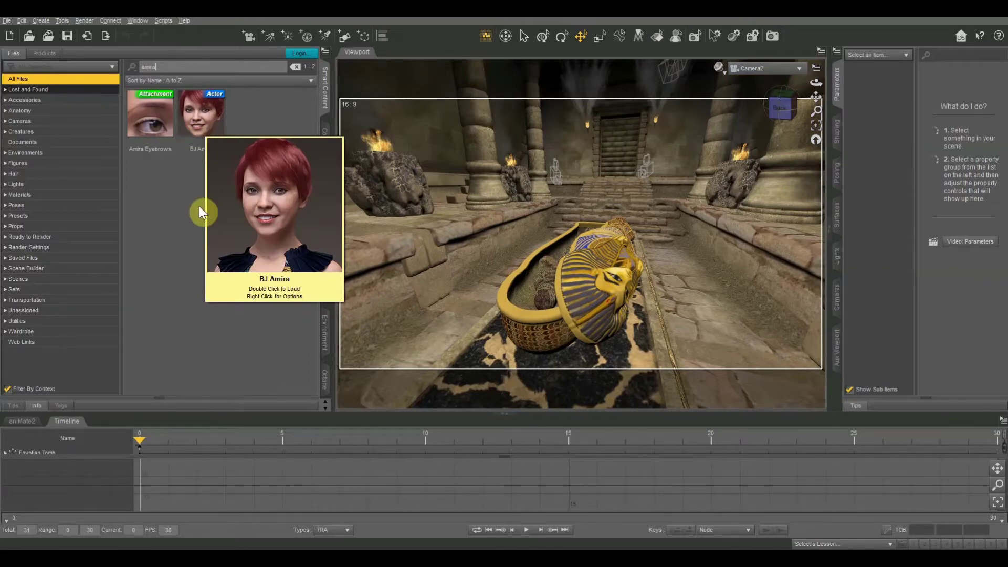
pyautogui.doubleClick(215, 127)
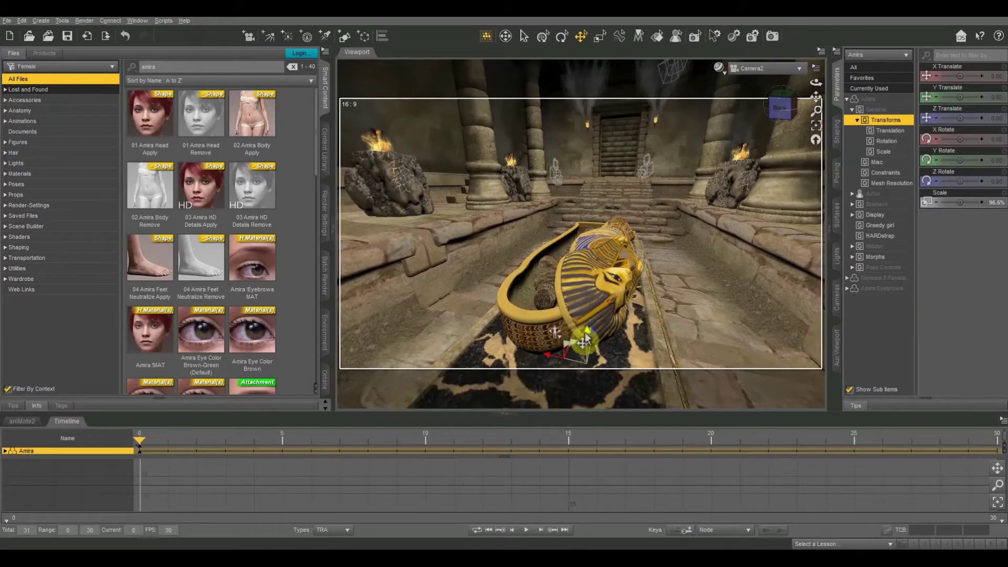
pyautogui.moveTo(587, 337); pyautogui.dragTo(589, 167)
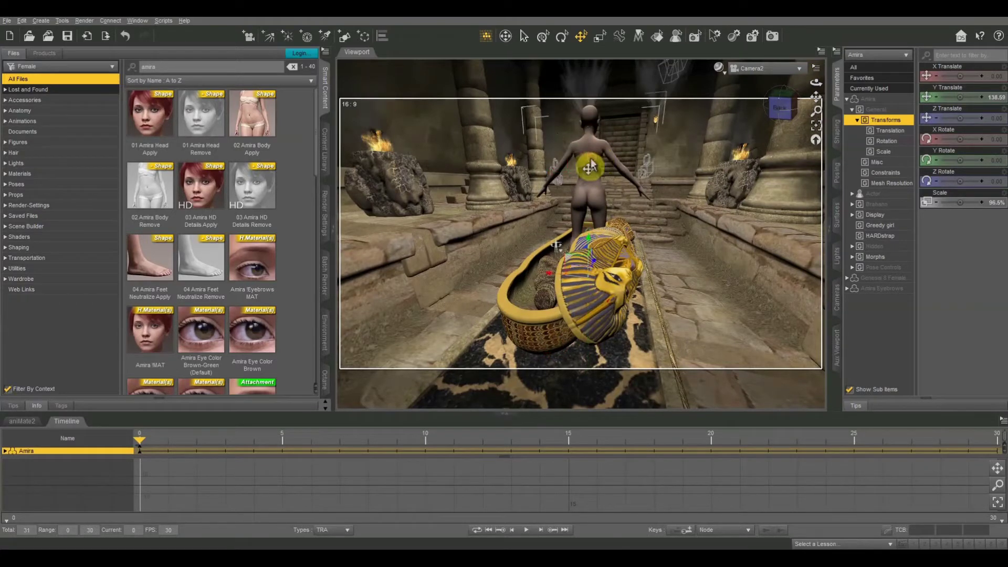
# - Add a short hairstyle from the Hair category to Amira
pyautogui.click(12, 153)
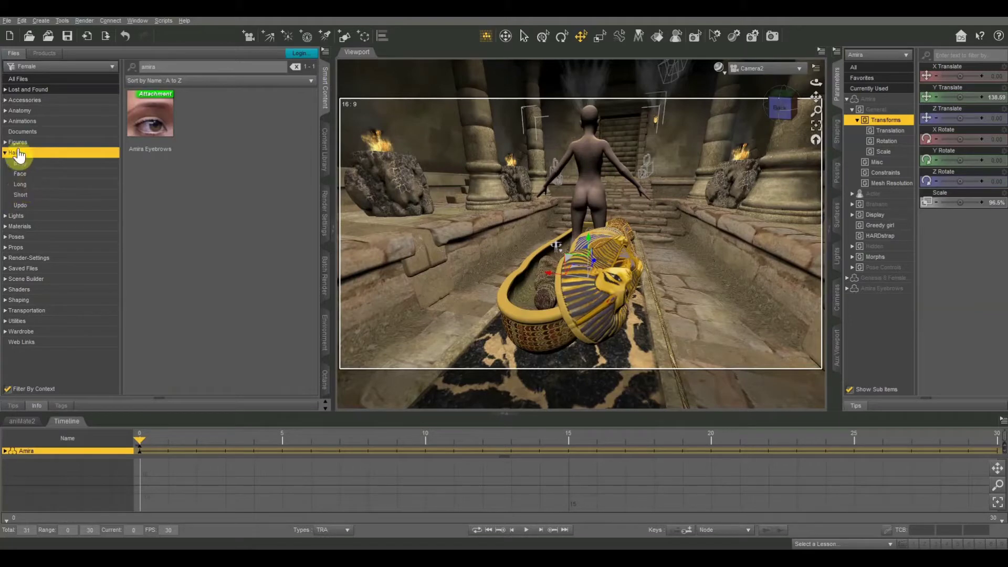
pyautogui.click(23, 194)
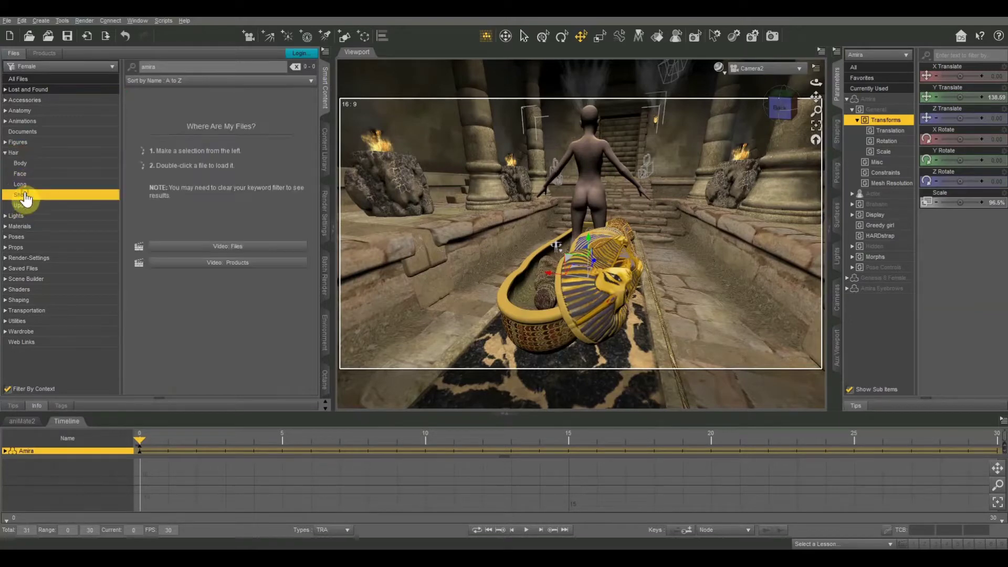
pyautogui.moveTo(201, 199); pyautogui.dragTo(607, 176)
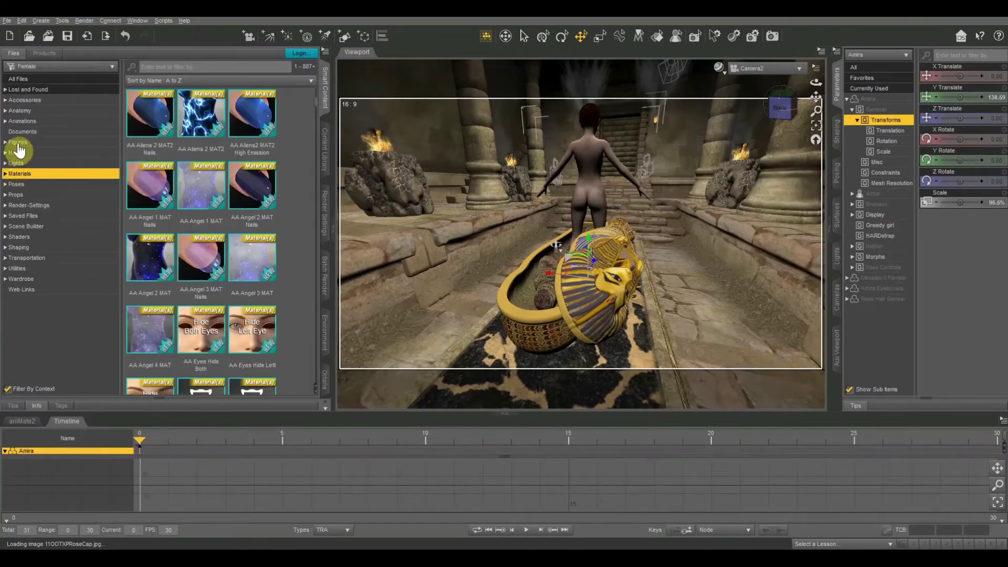
# - Apply the Amira !MAT and Amira Eye Color Green materials from the Amira HD & Expressions set
pyautogui.click(5, 173)
pyautogui.click(18, 236)
pyautogui.click(23, 269)
pyautogui.scroll(-10, 61, 301)
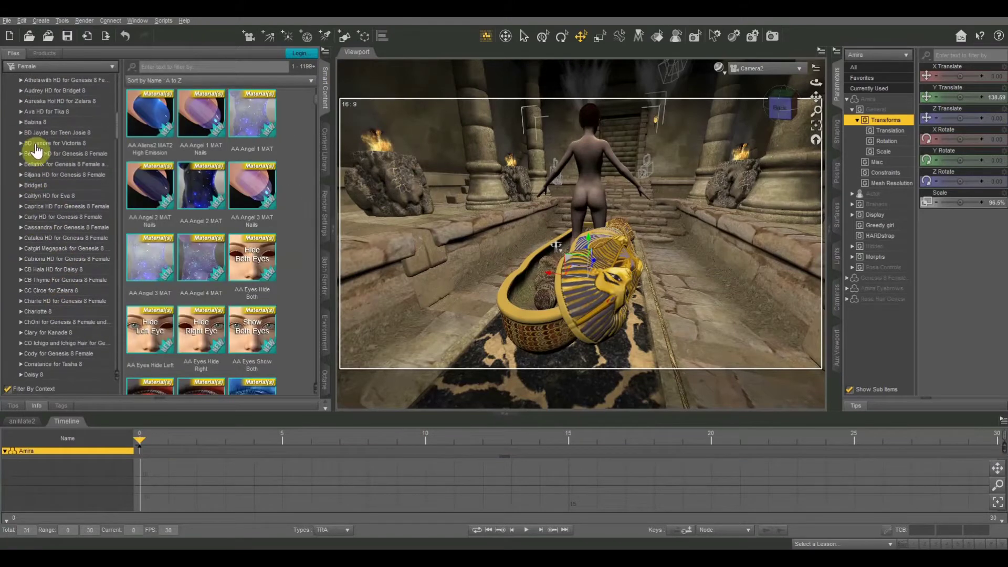
pyautogui.scroll(4, 41, 168)
pyautogui.click(53, 116)
pyautogui.click(166, 139)
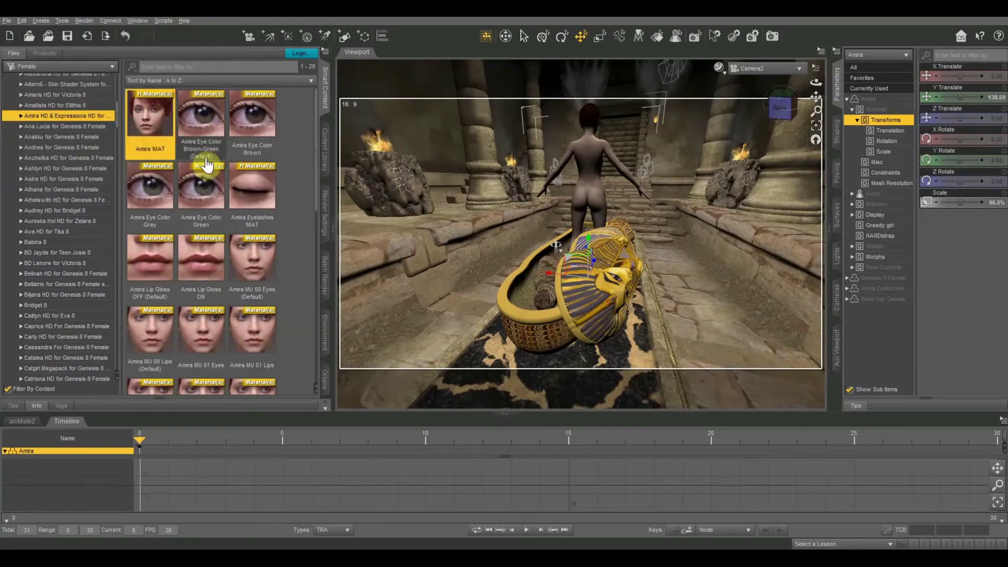
pyautogui.doubleClick(202, 198)
# - Apply Amira's MU 05 makeup, the Amira MU Lashline 02 LIE preset and the Amira Teeth White material
pyautogui.scroll(-5, 207, 168)
pyautogui.doubleClick(207, 332)
pyautogui.scroll(-5, 208, 331)
pyautogui.doubleClick(213, 239)
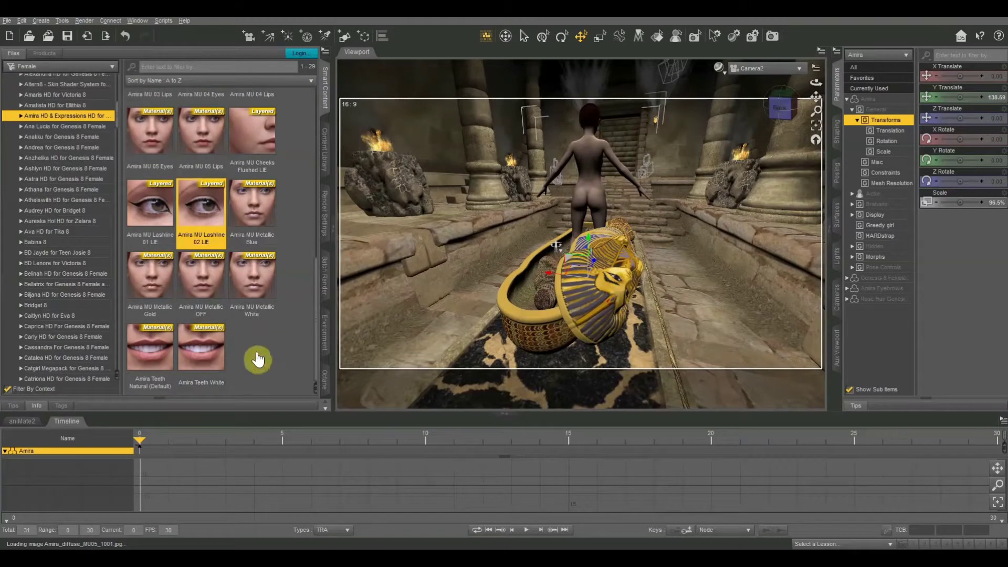
pyautogui.doubleClick(217, 351)
# - Dress Amira in the Urban Action !Outfit from the wardrobe outfits
pyautogui.scroll(8, 63, 157)
pyautogui.click(5, 174)
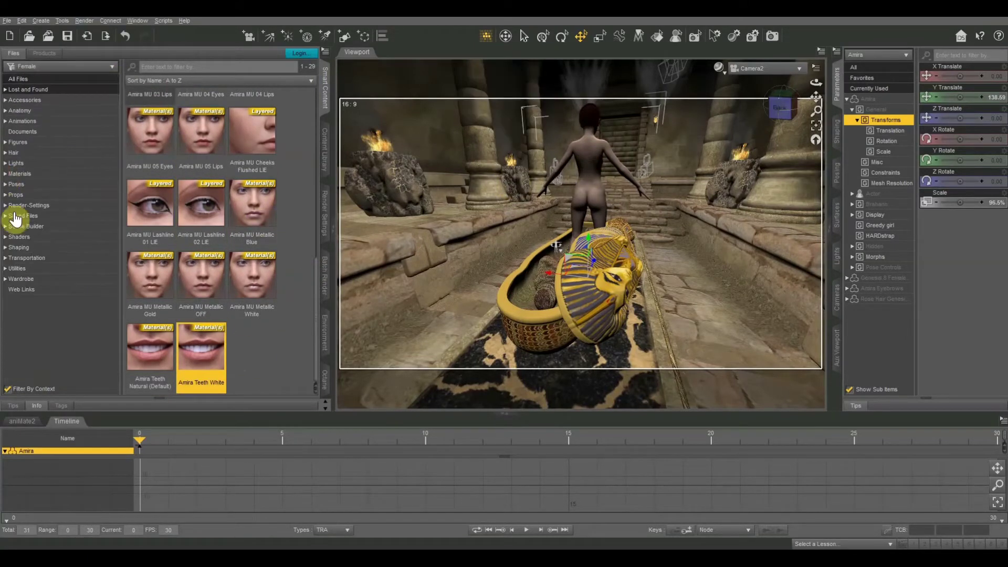
pyautogui.click(5, 278)
pyautogui.scroll(-3, 87, 308)
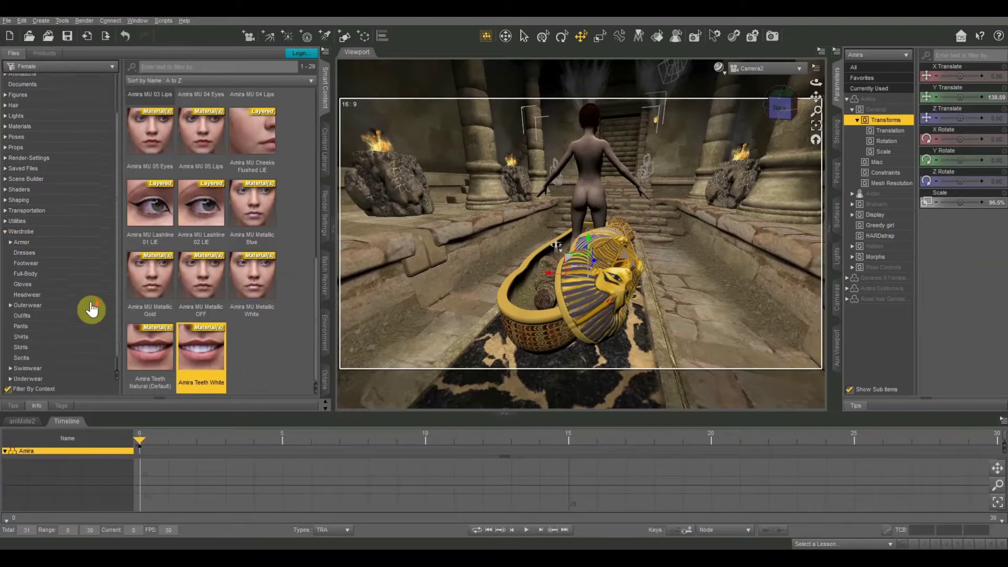
pyautogui.scroll(-1, 87, 304)
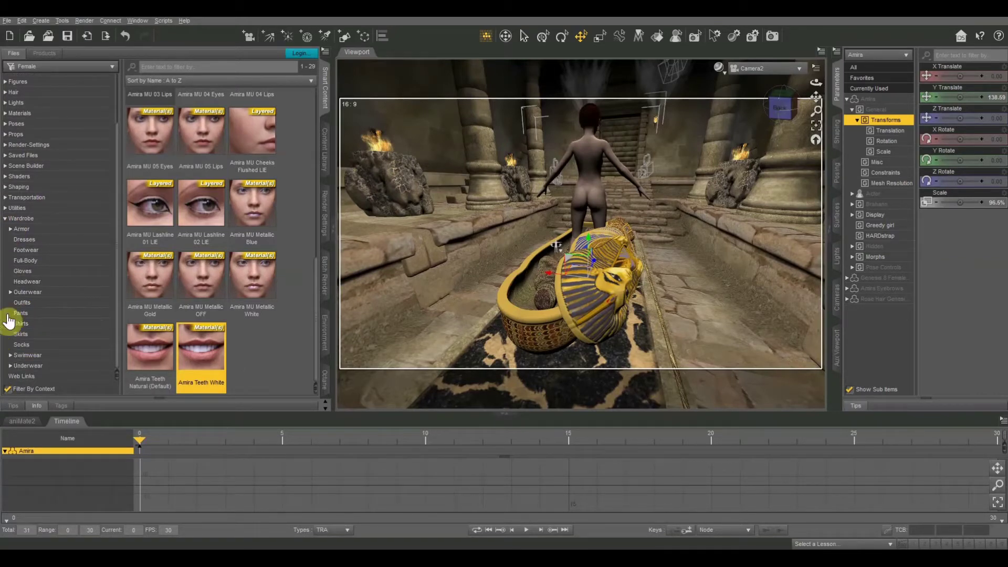
pyautogui.click(21, 303)
pyautogui.scroll(-10, 269, 242)
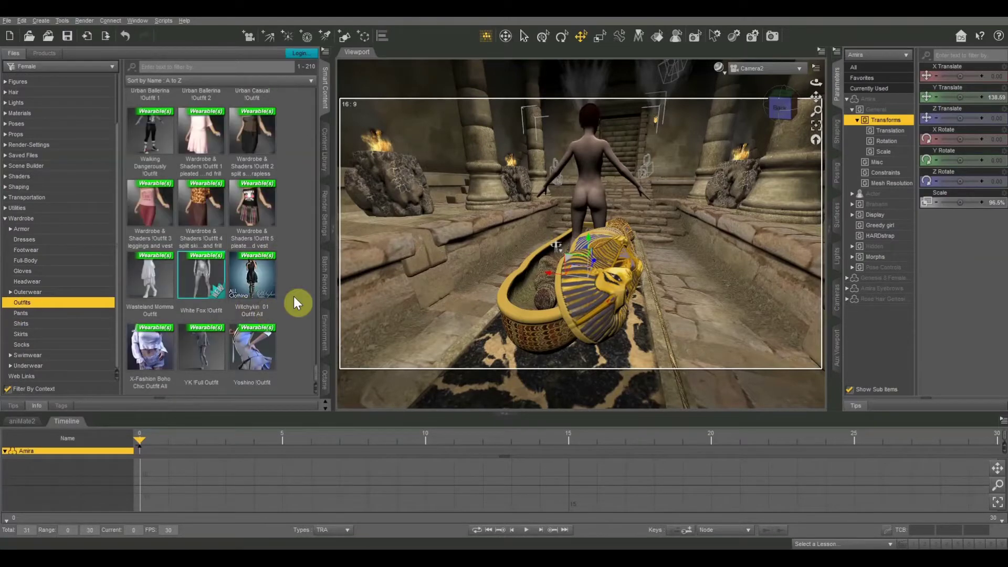
pyautogui.scroll(2, 196, 218)
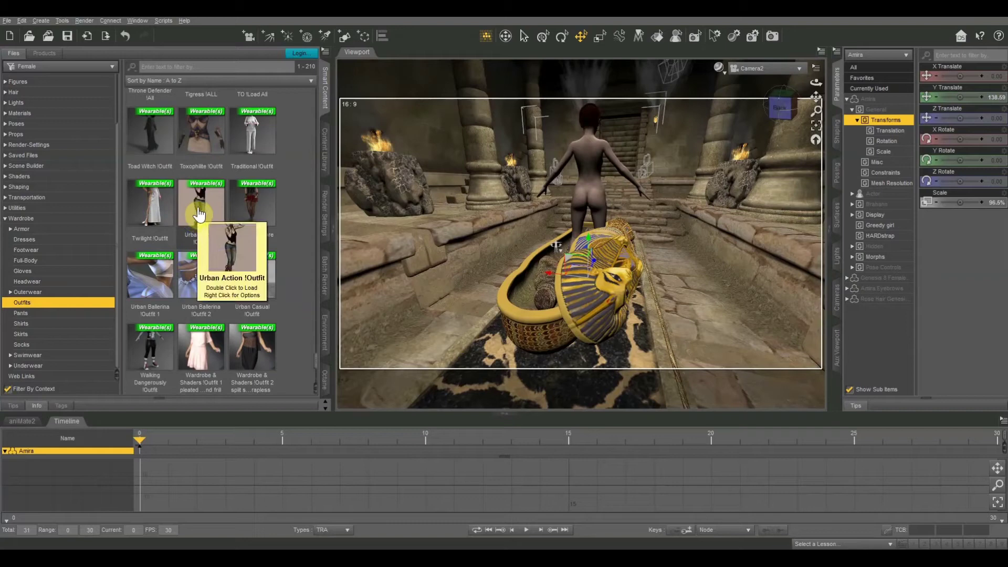
pyautogui.doubleClick(197, 208)
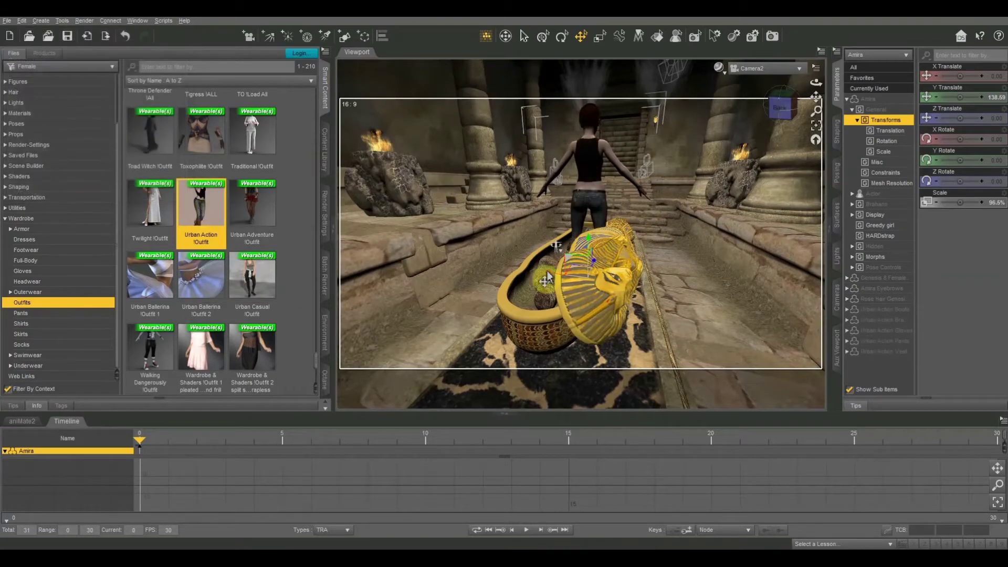
# - Switch to Perspective View and move Amira sideways away from the sarcophagus to an X Translate of about -276.78
pyautogui.moveTo(549, 280); pyautogui.dragTo(723, 321)
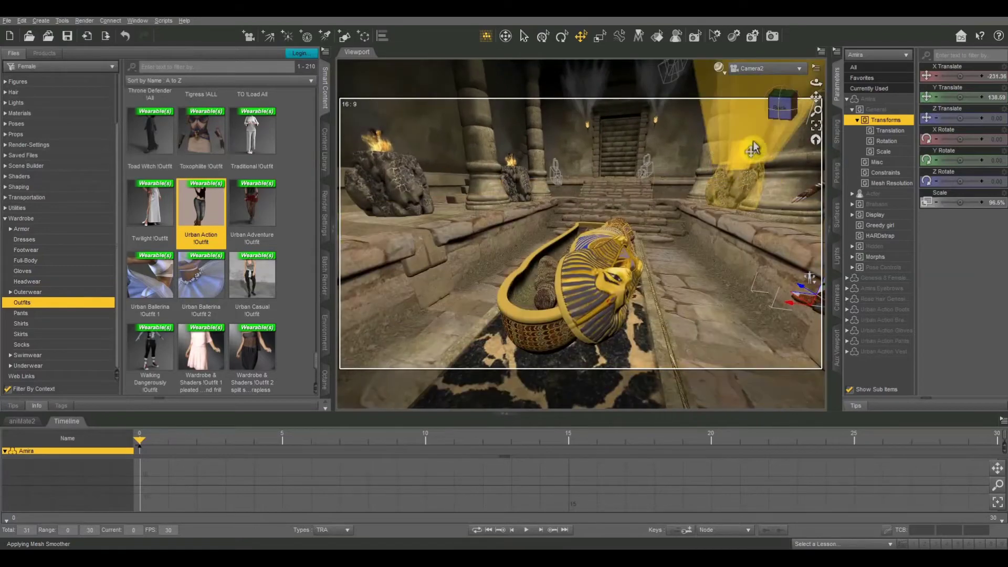
pyautogui.click(759, 71)
pyautogui.click(756, 74)
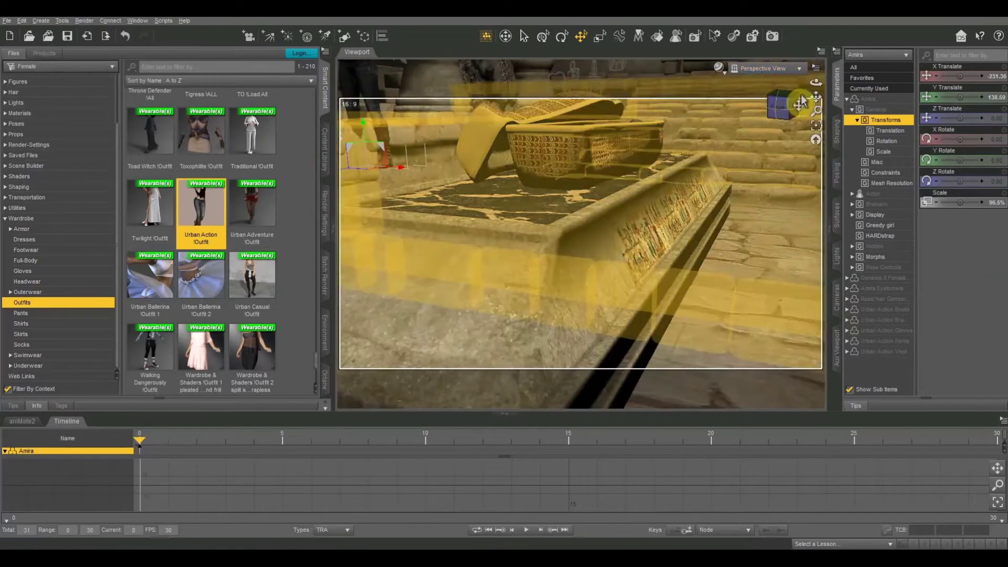
pyautogui.moveTo(816, 98); pyautogui.dragTo(816, 103, button='right')
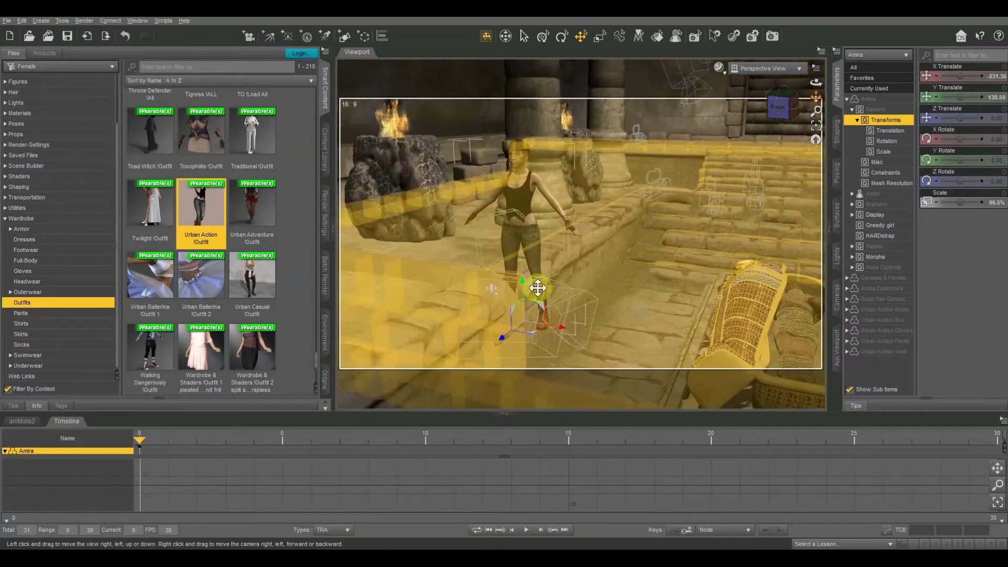
pyautogui.moveTo(559, 332); pyautogui.dragTo(518, 309)
pyautogui.click(518, 308)
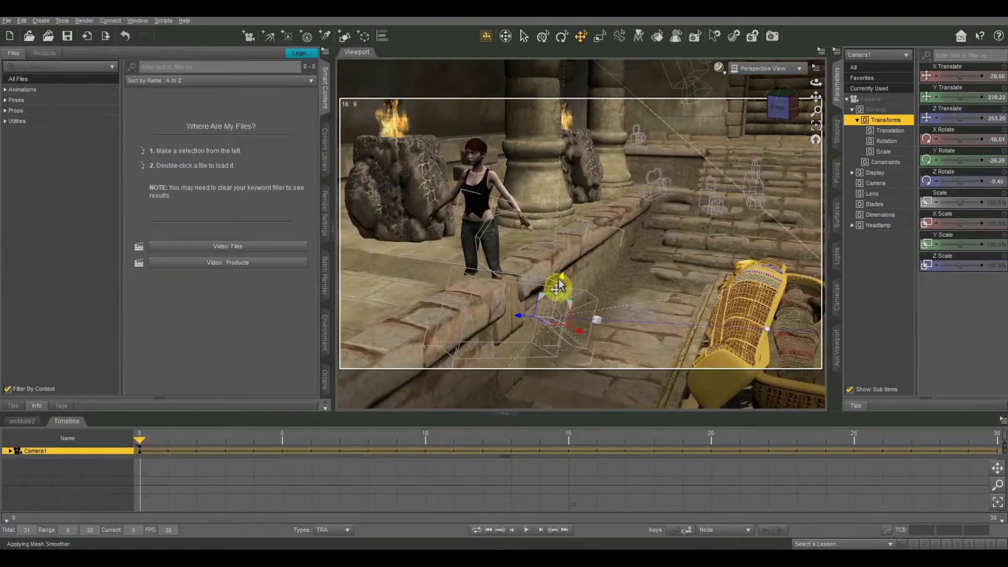
# - Place Amira on the stone ledge at about Y 181.93 and Z -83.93, with a Y Rotate of 76.79
pyautogui.click(472, 182)
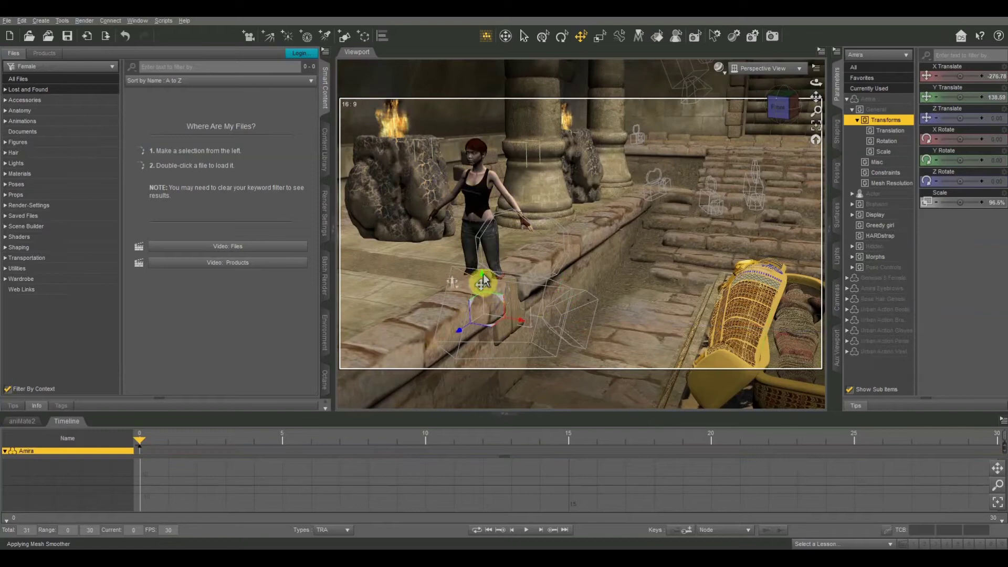
pyautogui.moveTo(480, 279); pyautogui.dragTo(508, 275)
pyautogui.moveTo(961, 158); pyautogui.dragTo(961, 160)
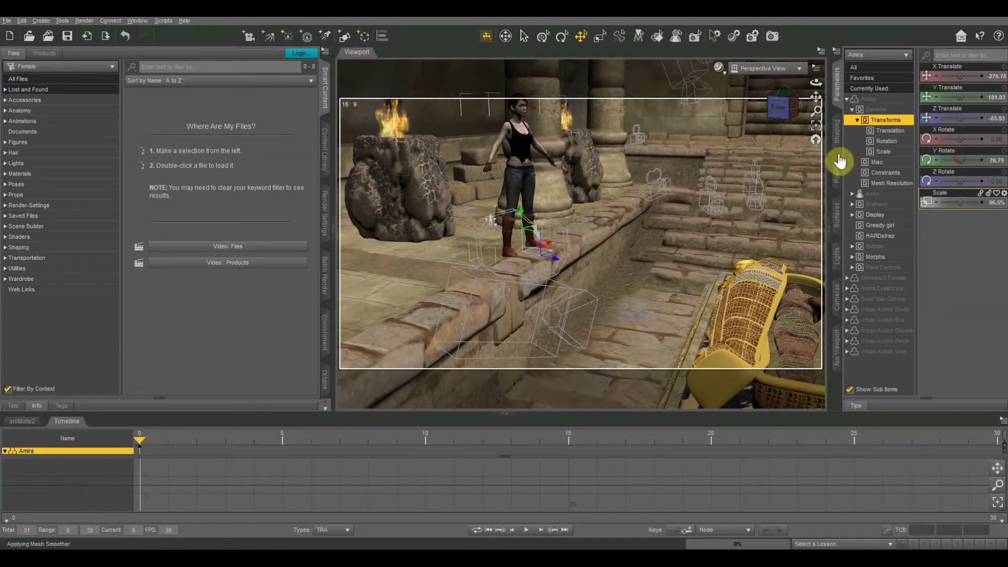
# - Delete the Mummy prop from inside the open sarcophagus
pyautogui.moveTo(816, 97); pyautogui.dragTo(630, 40)
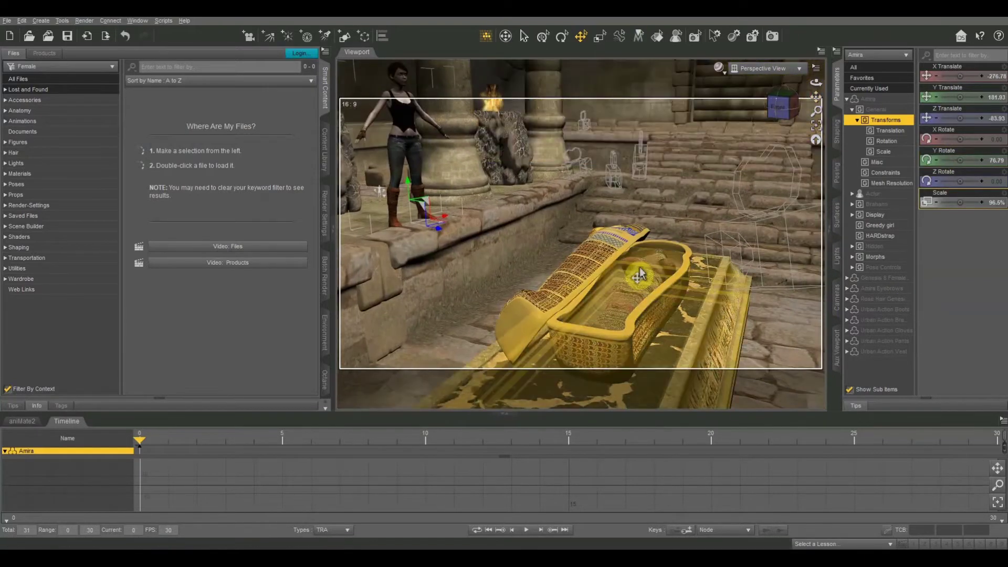
pyautogui.rightClick(652, 286)
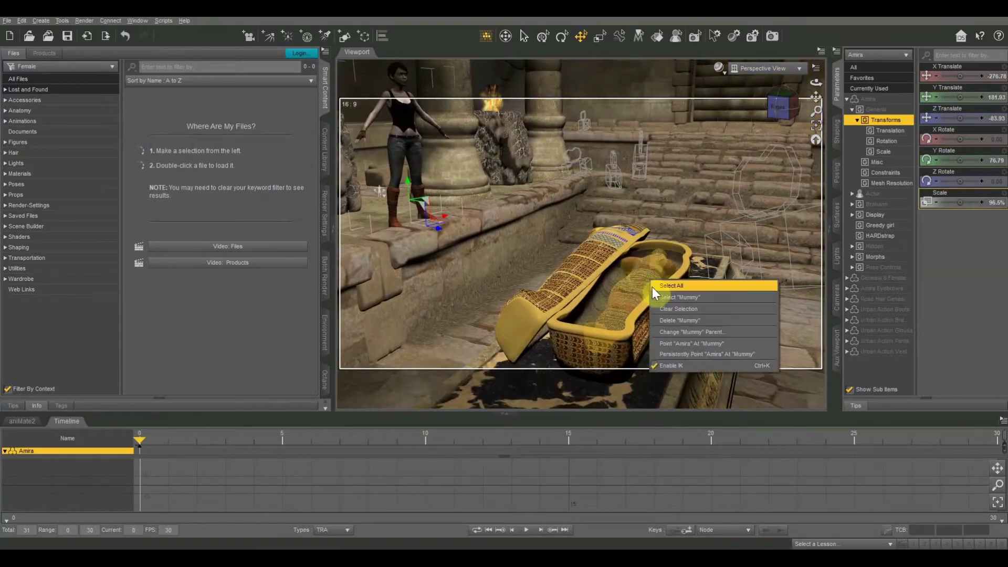
pyautogui.click(667, 321)
# - Clear the scene selection, search the content for "mummy" and load the Mummy HD actor
pyautogui.moveTo(781, 102); pyautogui.dragTo(815, 94)
pyautogui.click(33, 79)
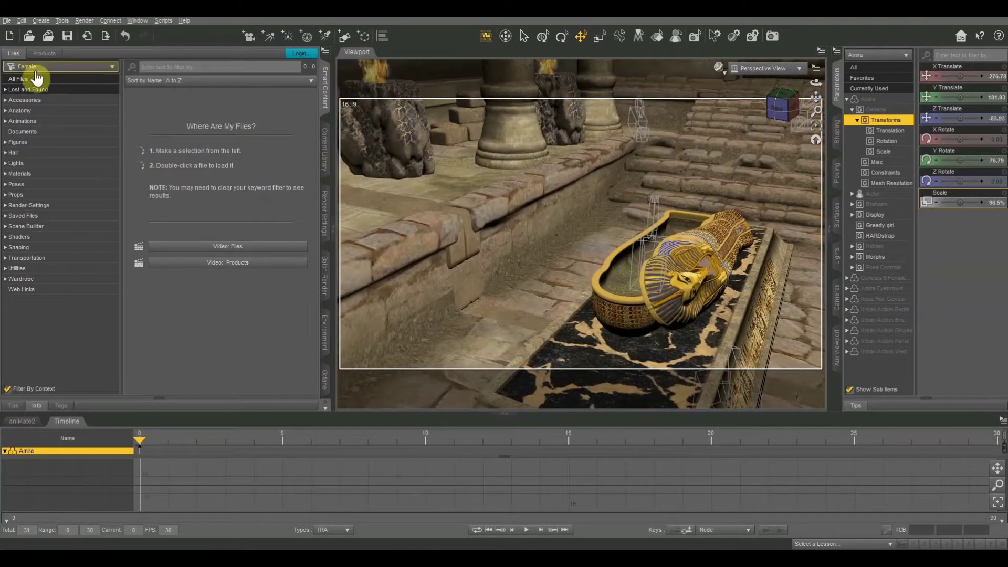
pyautogui.click(173, 67)
pyautogui.write('mummy')
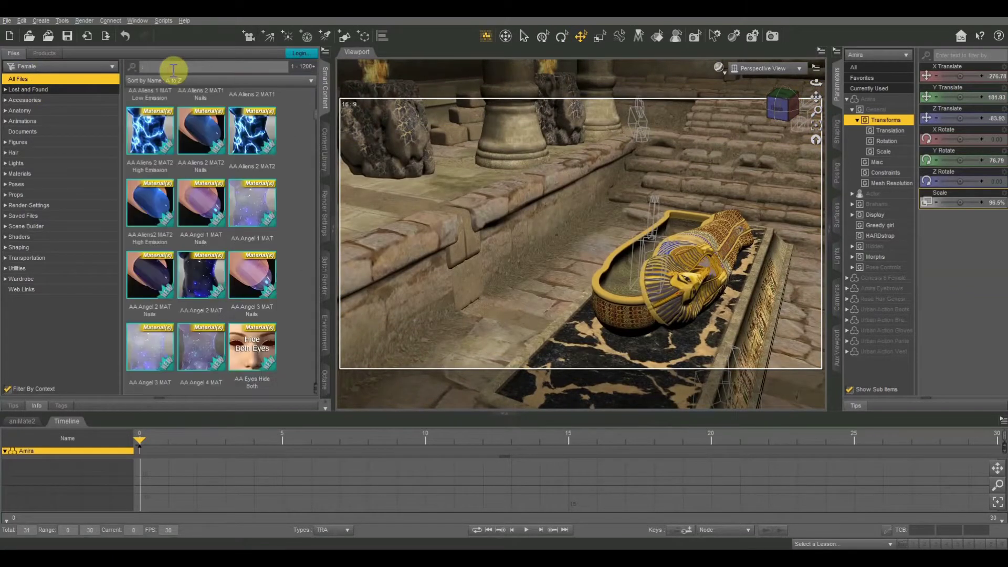
pyautogui.rightClick(468, 149)
pyautogui.click(493, 187)
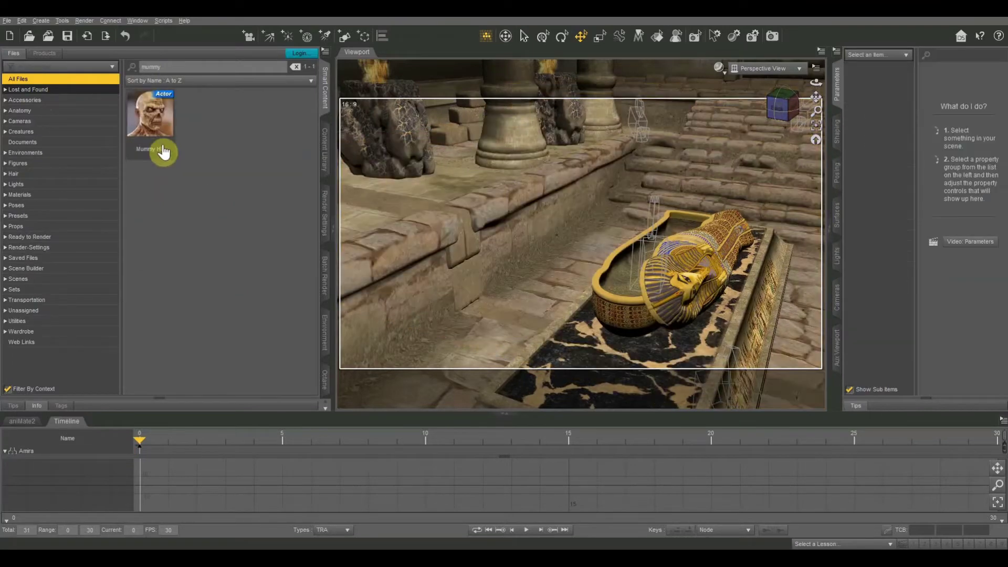
pyautogui.doubleClick(153, 122)
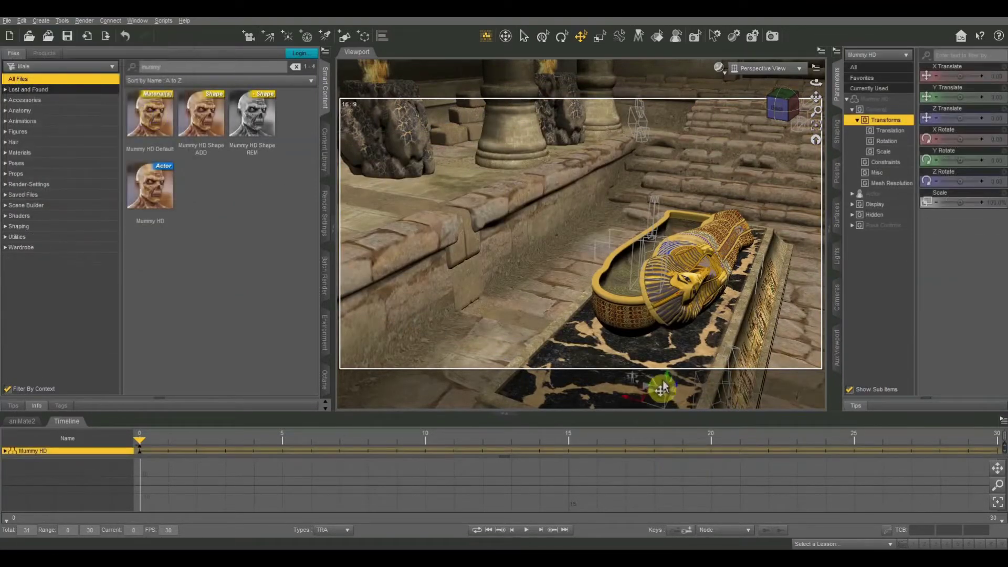
pyautogui.moveTo(816, 97); pyautogui.dragTo(774, 42)
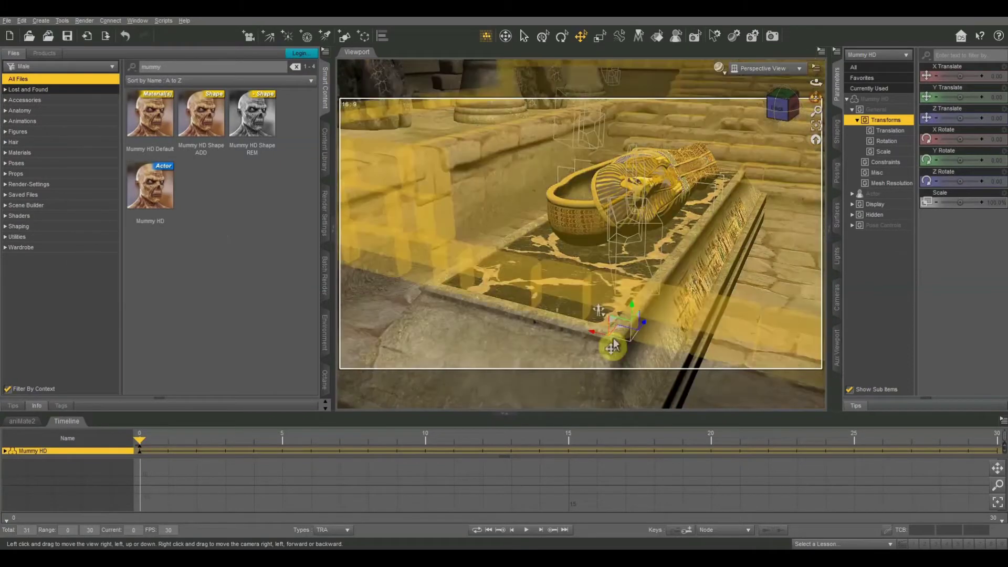
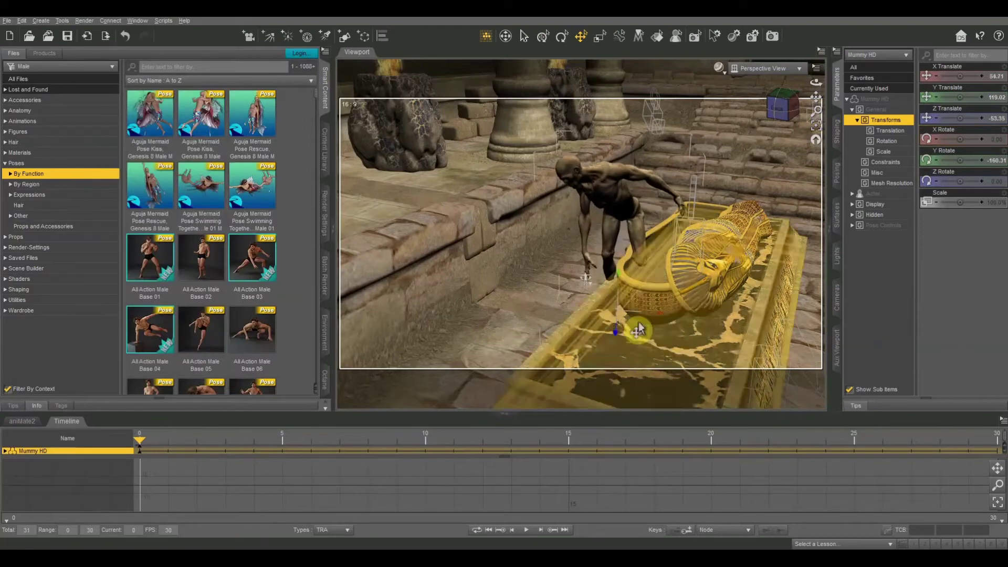
# - Rotate the Mummy HD figure to Y Rotate -119.00, raise it to about Y 122.66, and bend its left shin to -11.00
pyautogui.moveTo(959, 159); pyautogui.dragTo(959, 160)
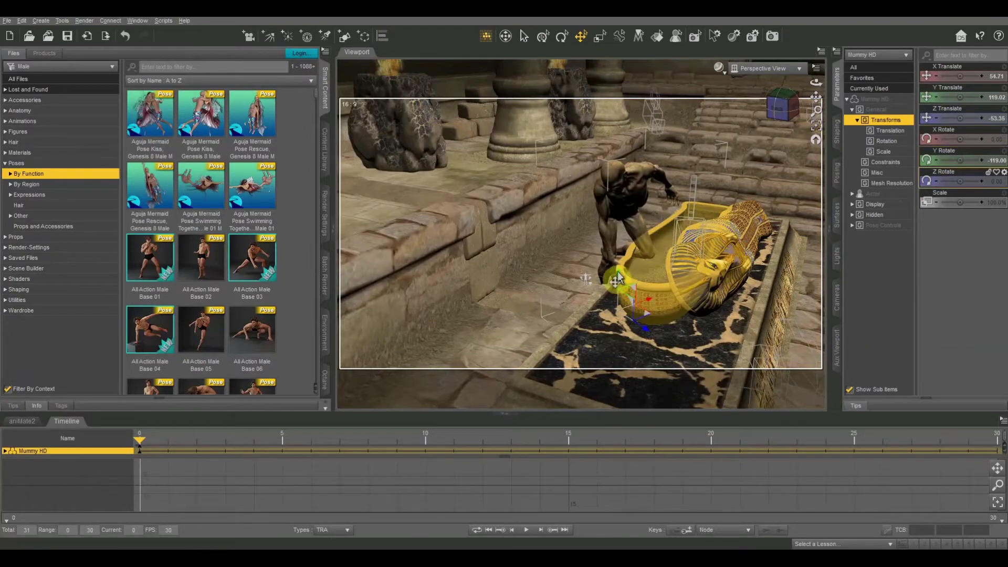
pyautogui.moveTo(618, 276); pyautogui.dragTo(619, 277)
pyautogui.moveTo(790, 115); pyautogui.dragTo(784, 112)
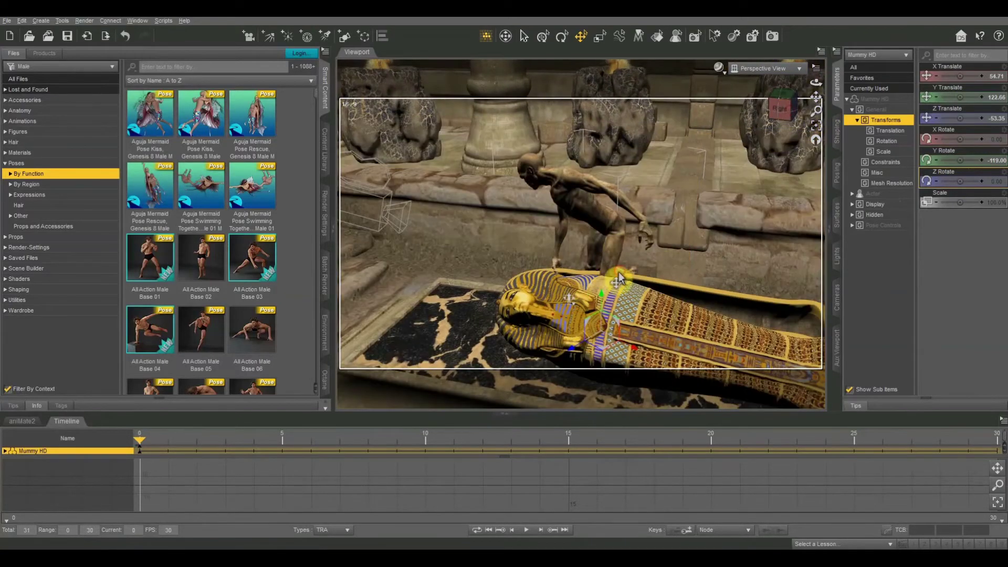
pyautogui.click(617, 276)
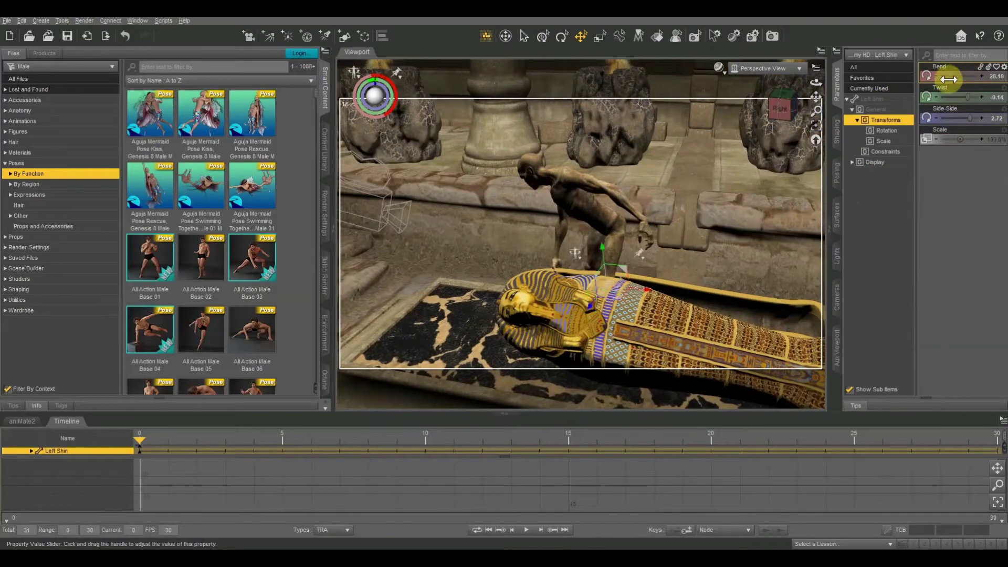
pyautogui.moveTo(945, 81); pyautogui.dragTo(933, 81)
# - Turn the mummy's head by setting the head's Twist to 22.00
pyautogui.scroll(-4, 573, 188)
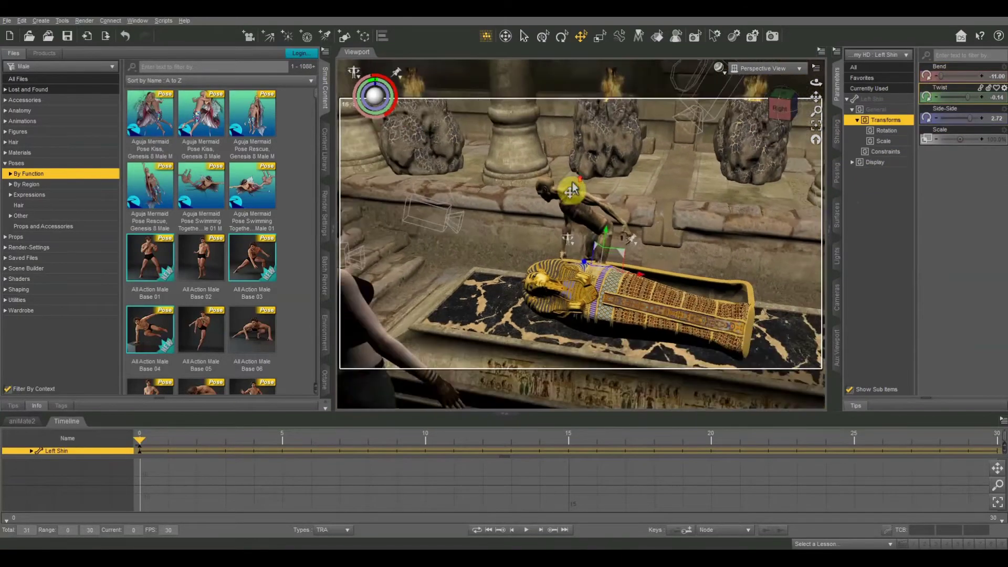
pyautogui.scroll(3, 573, 188)
pyautogui.click(544, 190)
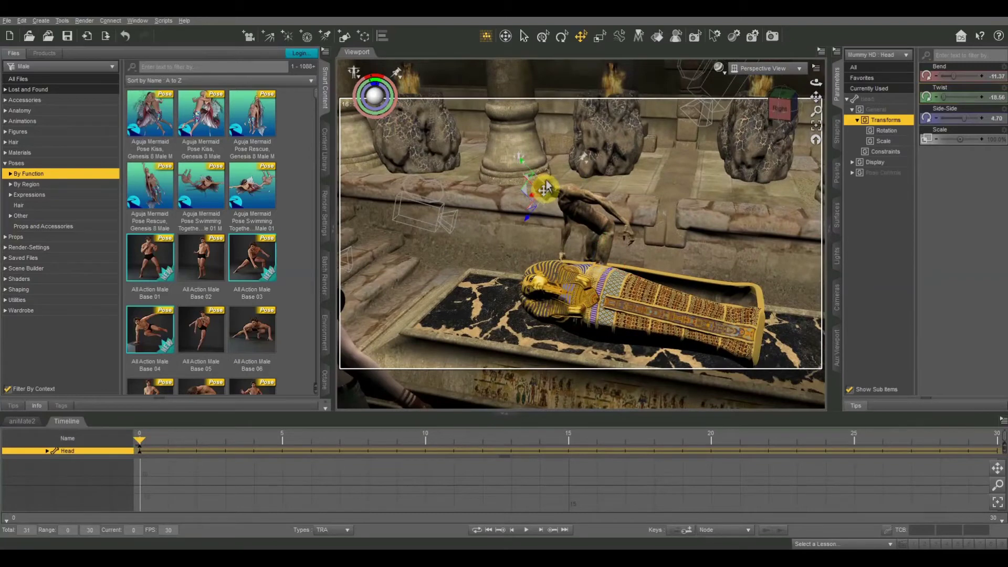
pyautogui.moveTo(938, 98); pyautogui.dragTo(980, 99)
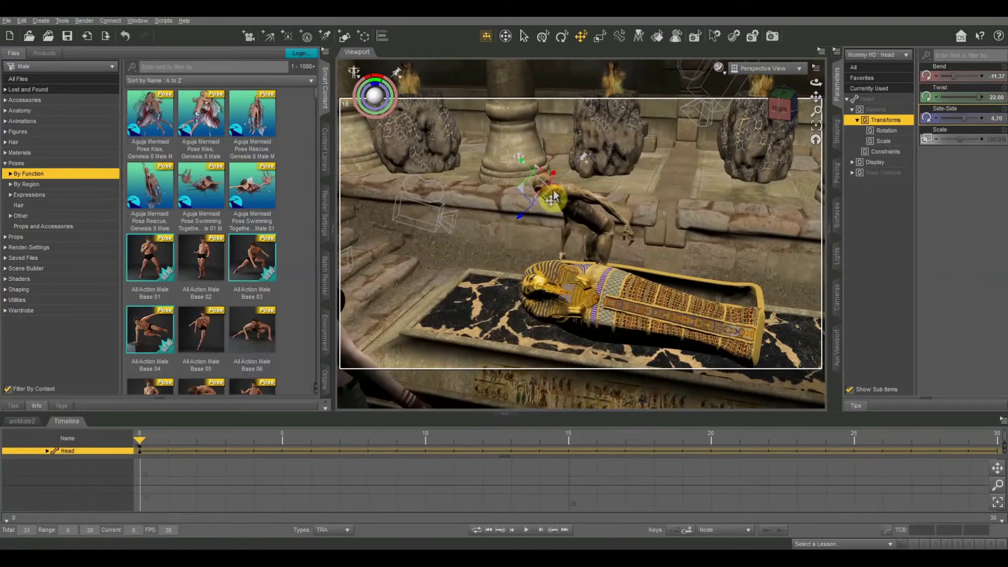
# - Set the Twist of the mummy's upper and lower neck to 22.00 and the lower neck's Bend to 10.21
pyautogui.click(553, 199)
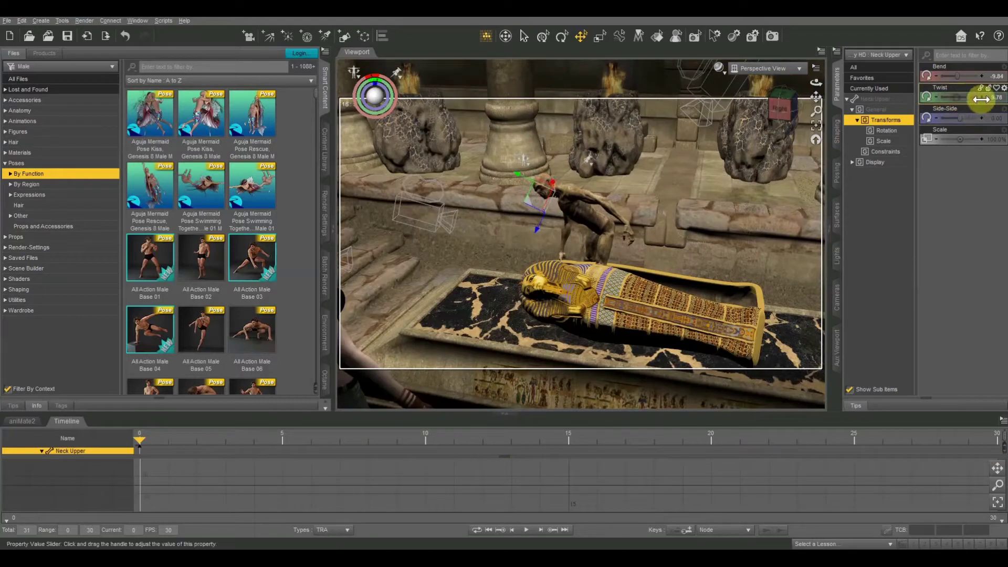
pyautogui.doubleClick(558, 192)
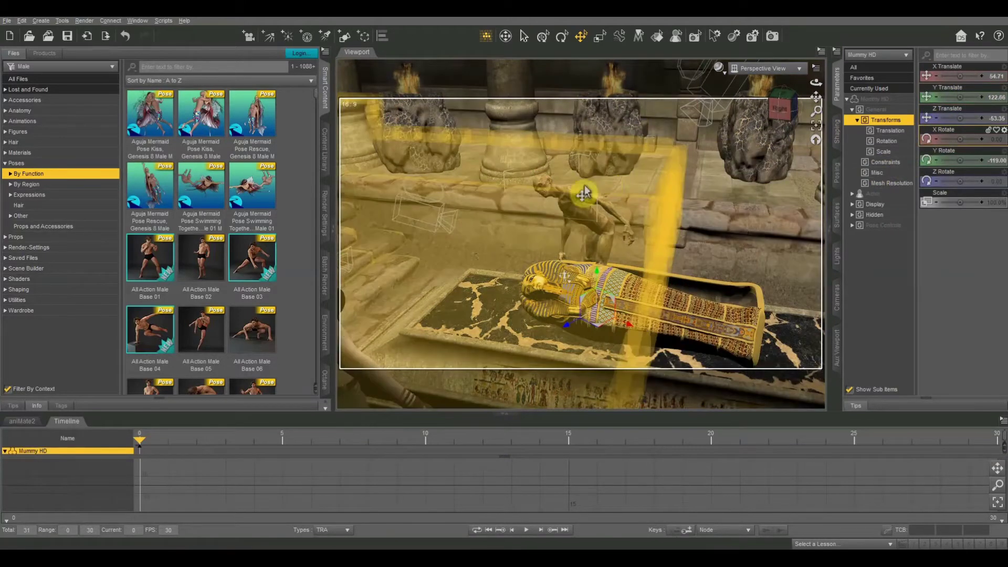
pyautogui.click(554, 198)
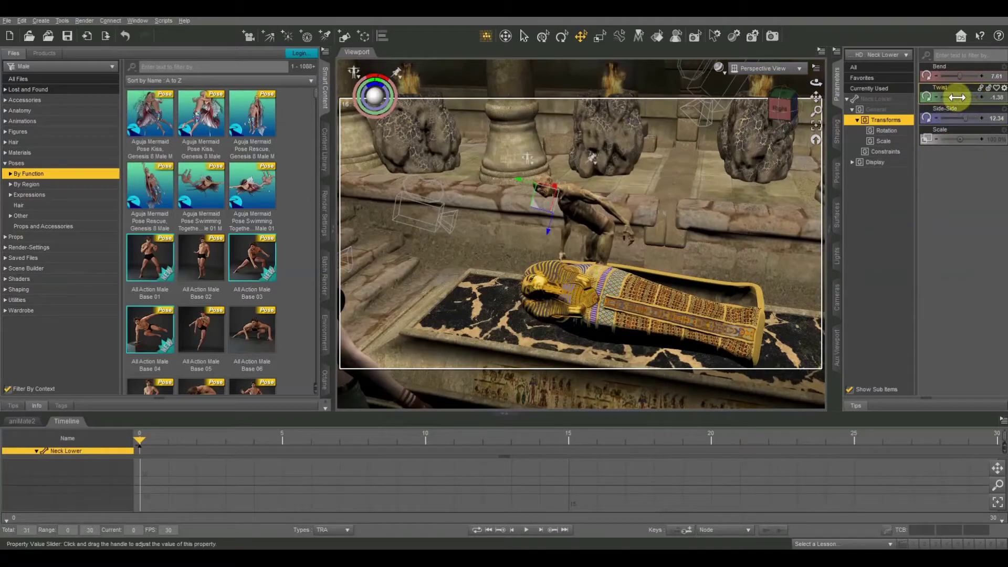
pyautogui.moveTo(956, 97); pyautogui.dragTo(990, 101)
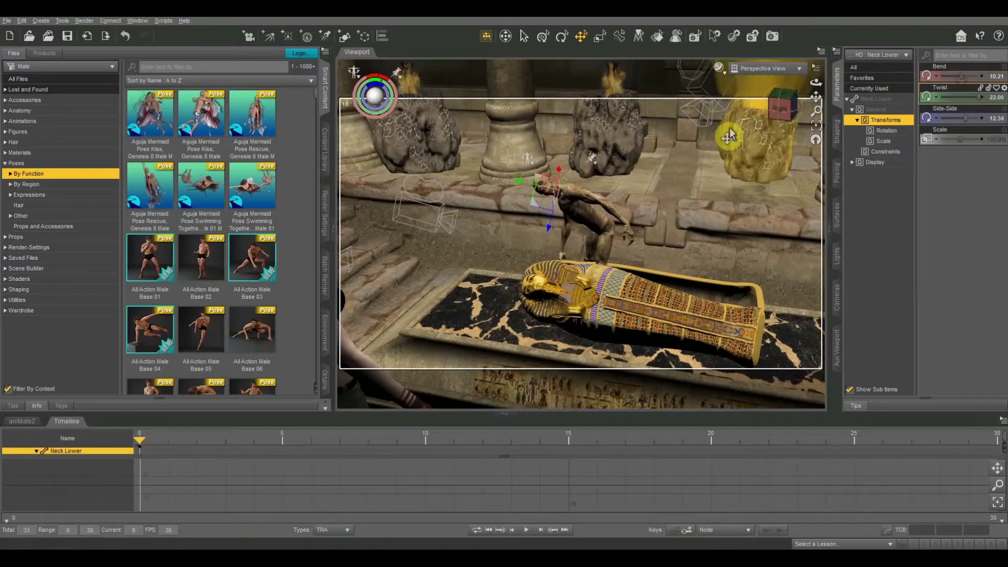
# - Set the mummy's head Bend to 15.07 and the upper chest's Twist to 10.00
pyautogui.click(548, 188)
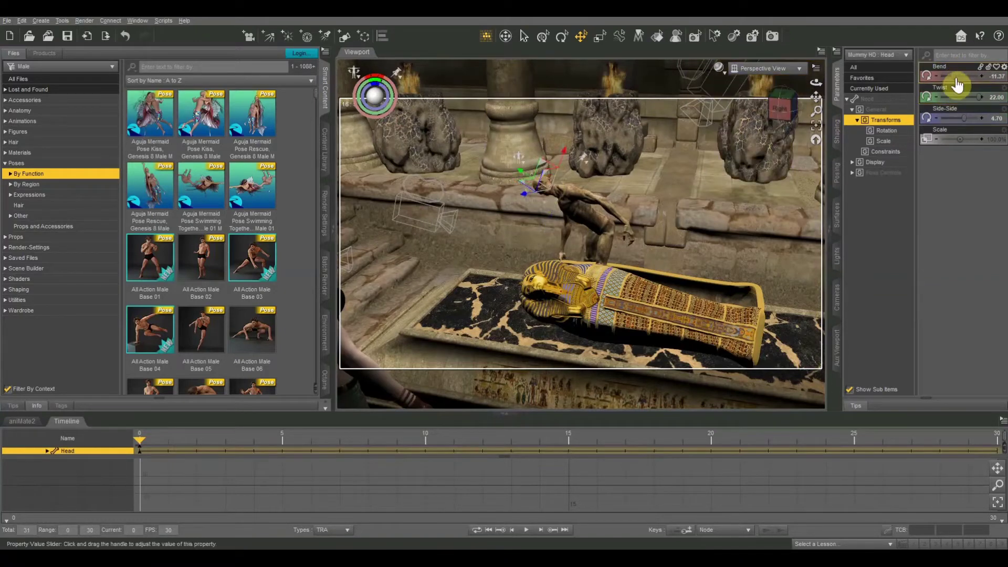
pyautogui.moveTo(956, 78); pyautogui.dragTo(978, 83)
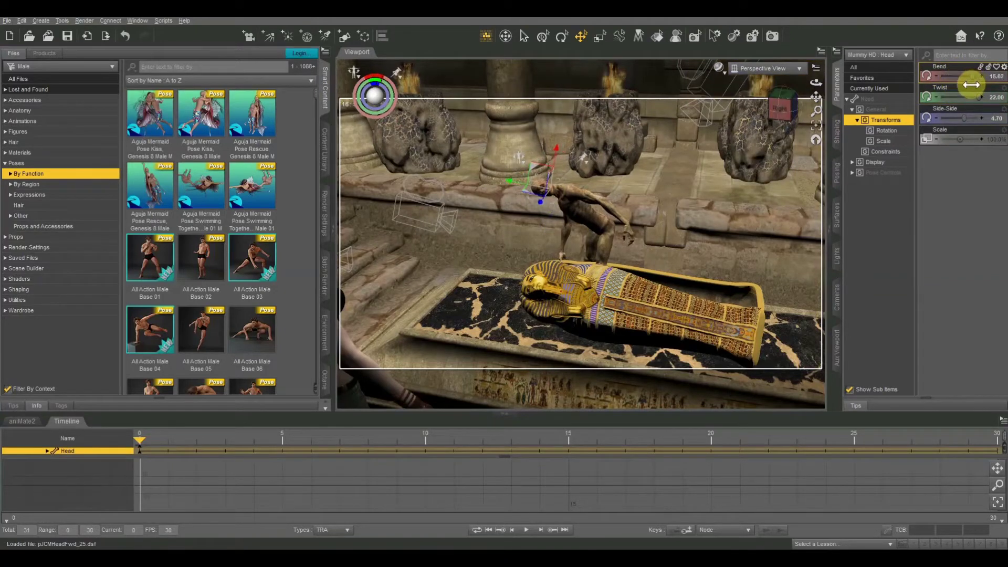
pyautogui.click(565, 216)
pyautogui.moveTo(964, 96); pyautogui.dragTo(971, 97)
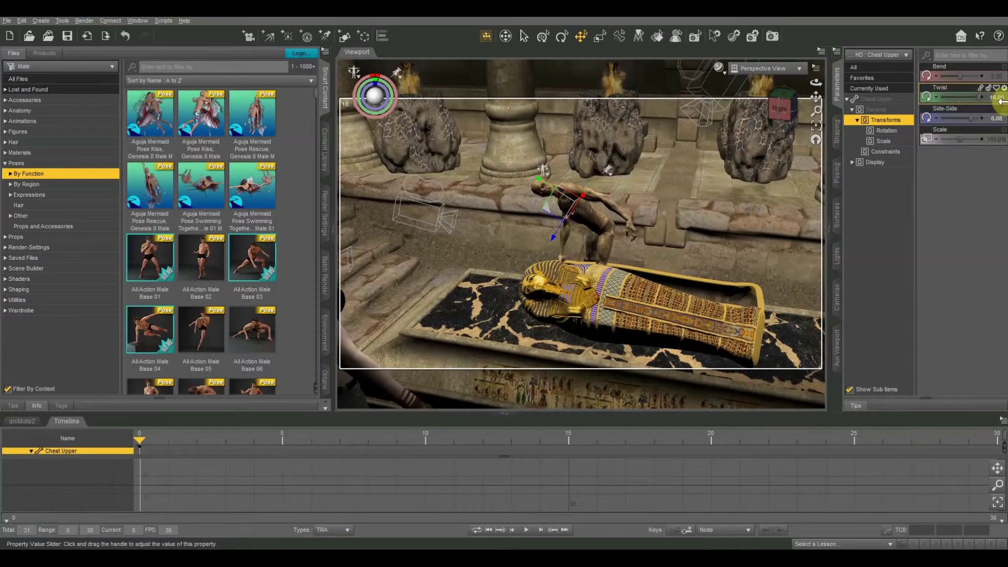
# - Reduce the mummy's head Bend to 3.61
pyautogui.scroll(-1, 765, 149)
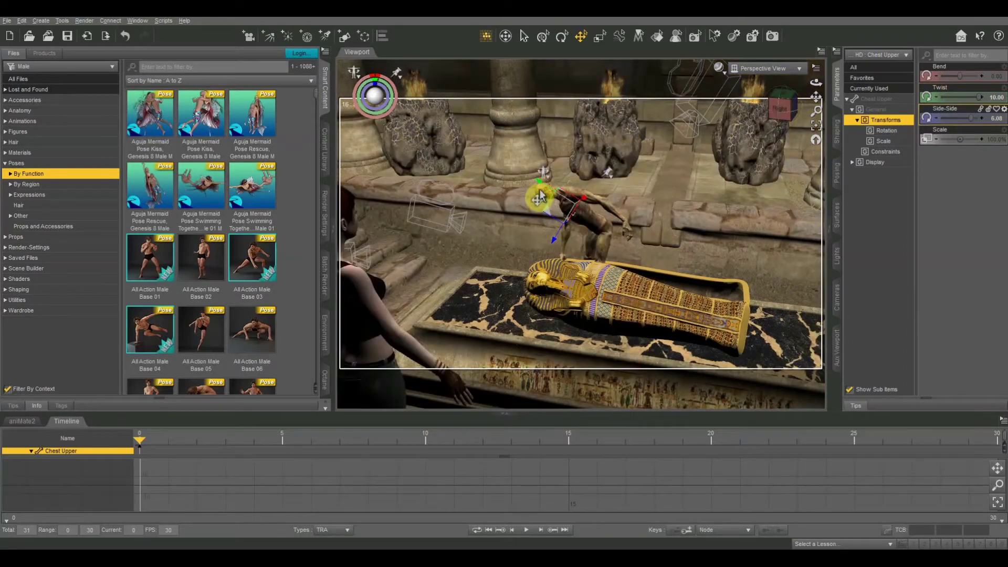
pyautogui.click(540, 191)
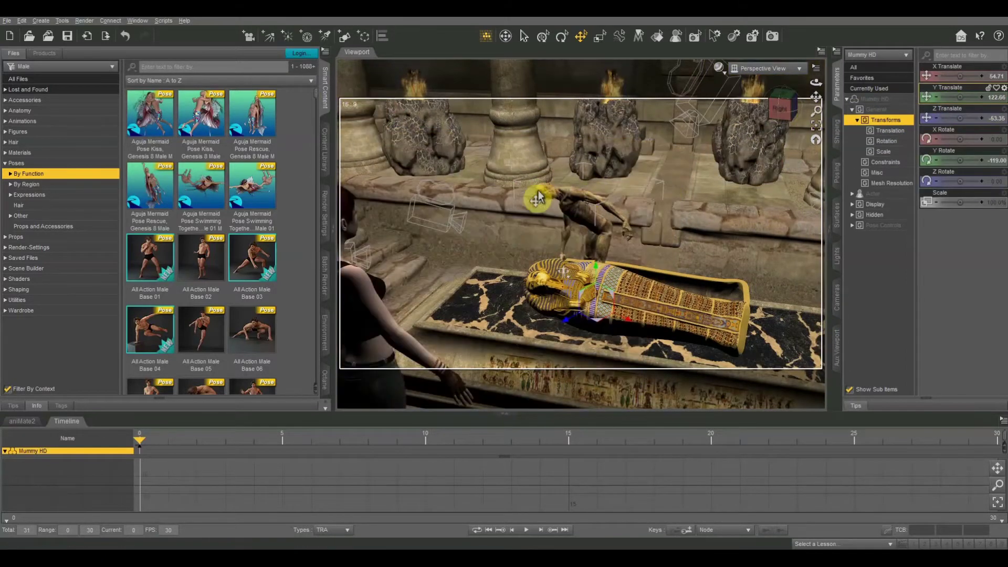
pyautogui.click(537, 198)
pyautogui.moveTo(971, 77); pyautogui.dragTo(962, 83)
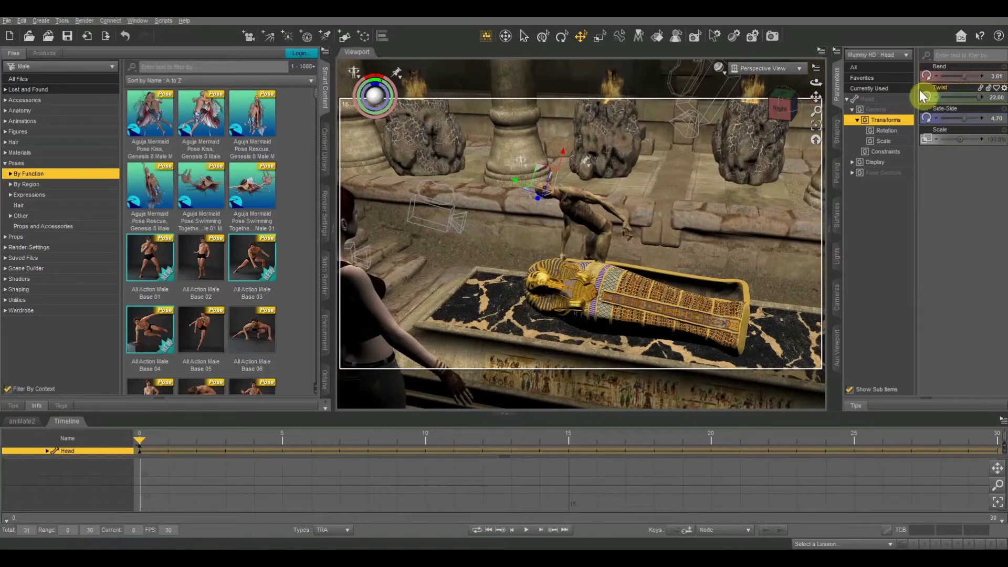
# - Move Amira along the stone ledge to about X -280.50 and Z -68
pyautogui.moveTo(791, 98); pyautogui.dragTo(399, 243)
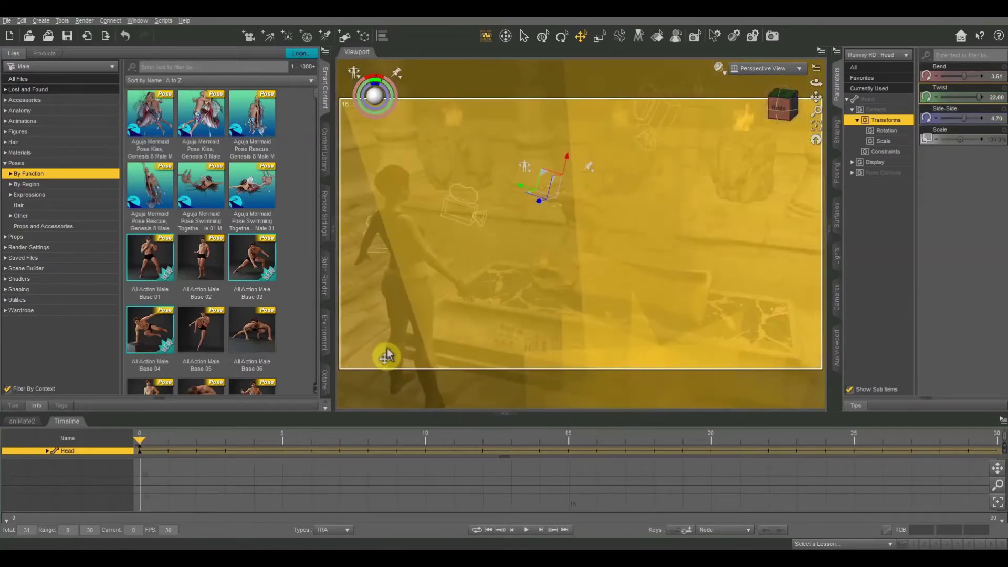
pyautogui.scroll(3, 386, 356)
pyautogui.click(777, 114)
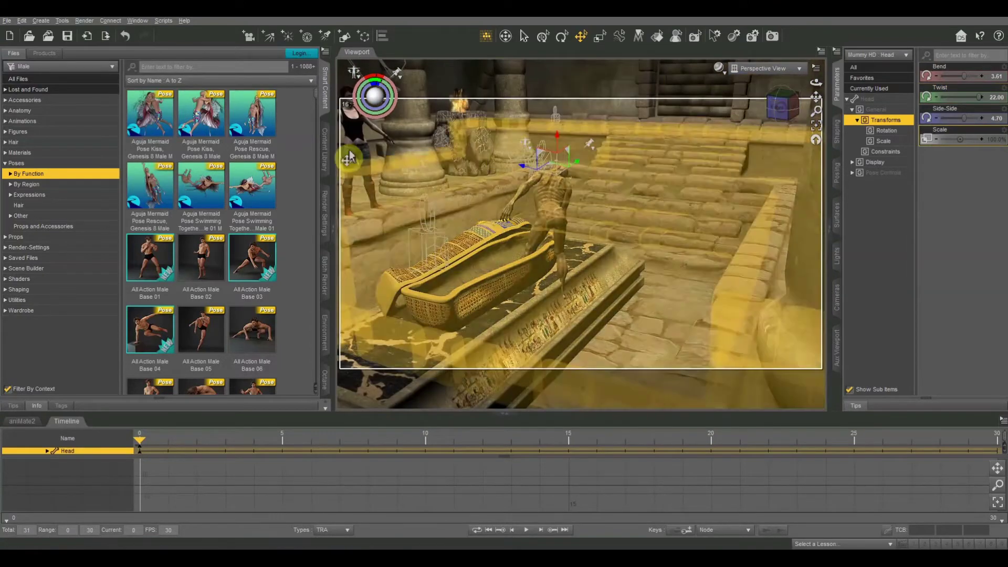
pyautogui.click(352, 163)
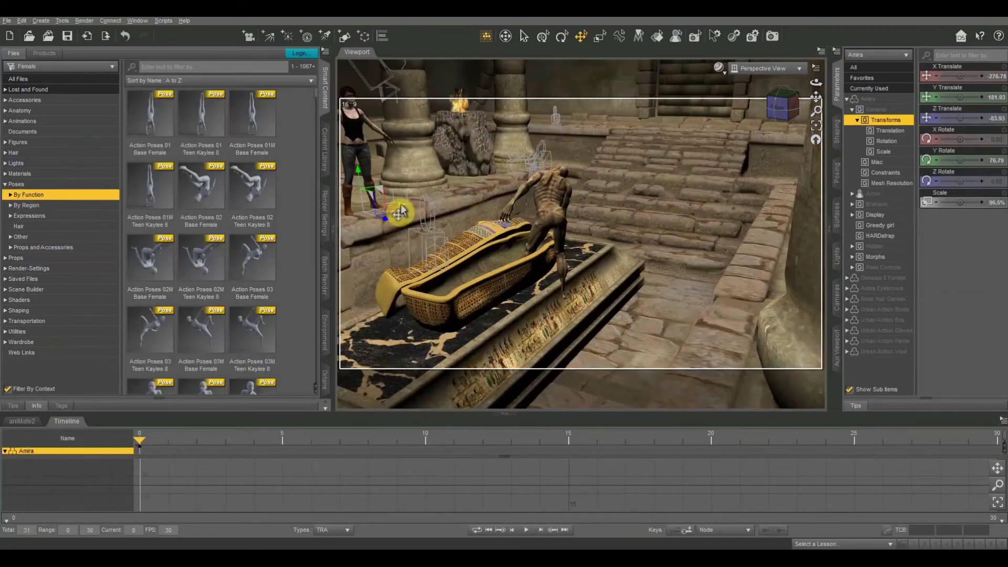
pyautogui.moveTo(404, 206); pyautogui.dragTo(393, 208)
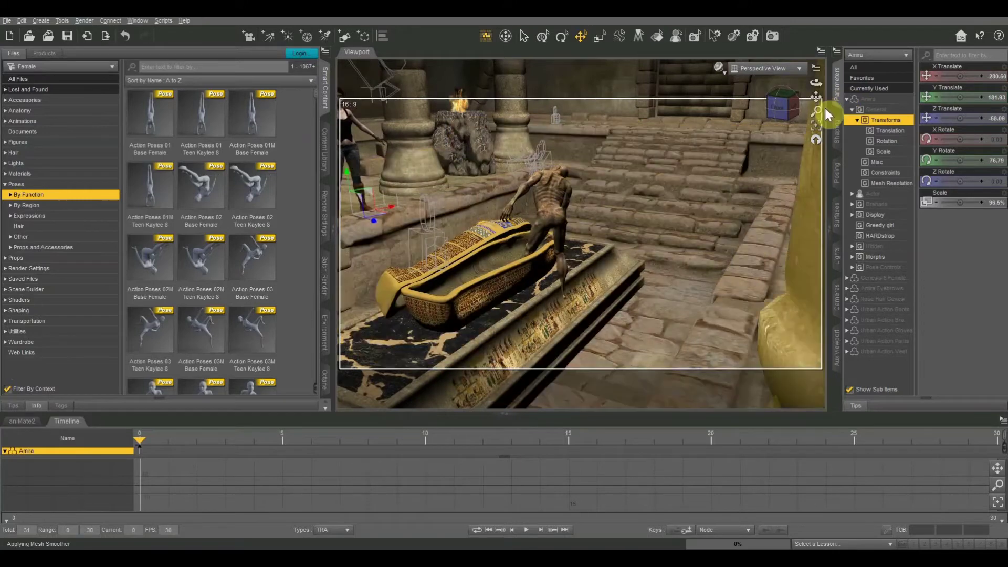
pyautogui.moveTo(816, 97)
pyautogui.mouseDown()
pyautogui.moveTo(836, 105)
pyautogui.moveTo(813, 100)
pyautogui.mouseUp()
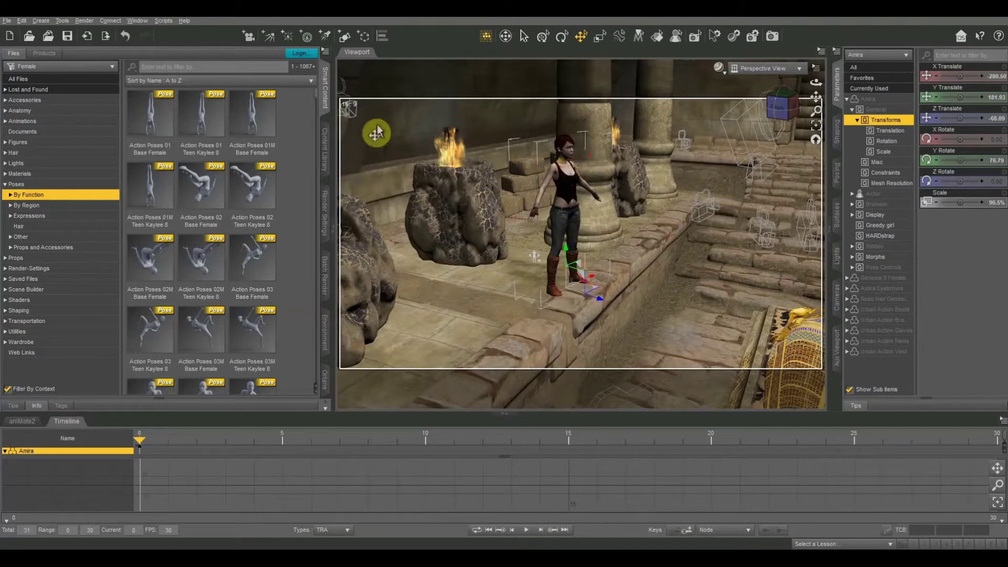
# - Apply the Action Poses 10M Base Female pose from the Action category to Amira
pyautogui.doubleClick(31, 196)
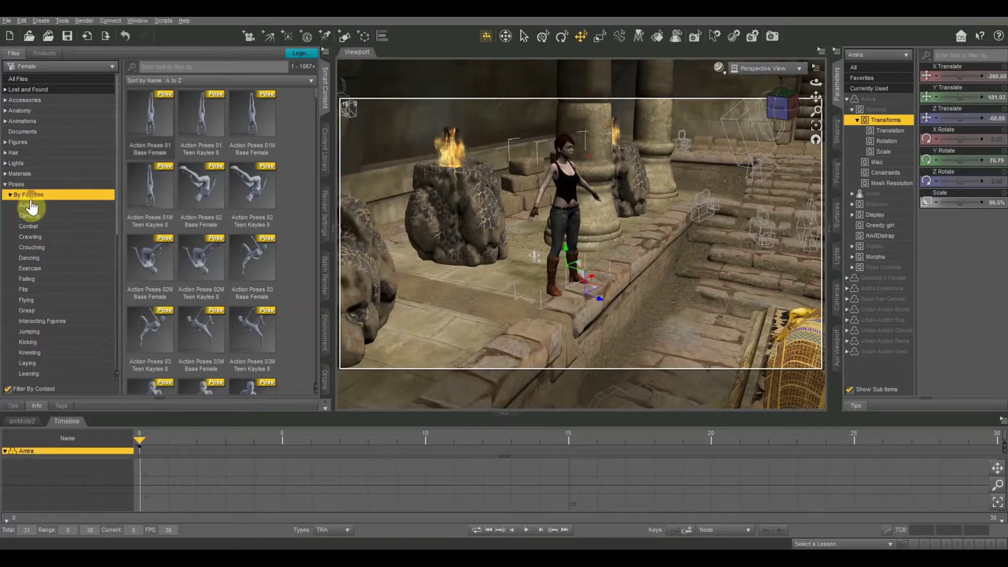
pyautogui.click(31, 206)
pyautogui.scroll(-5, 307, 245)
pyautogui.doubleClick(252, 115)
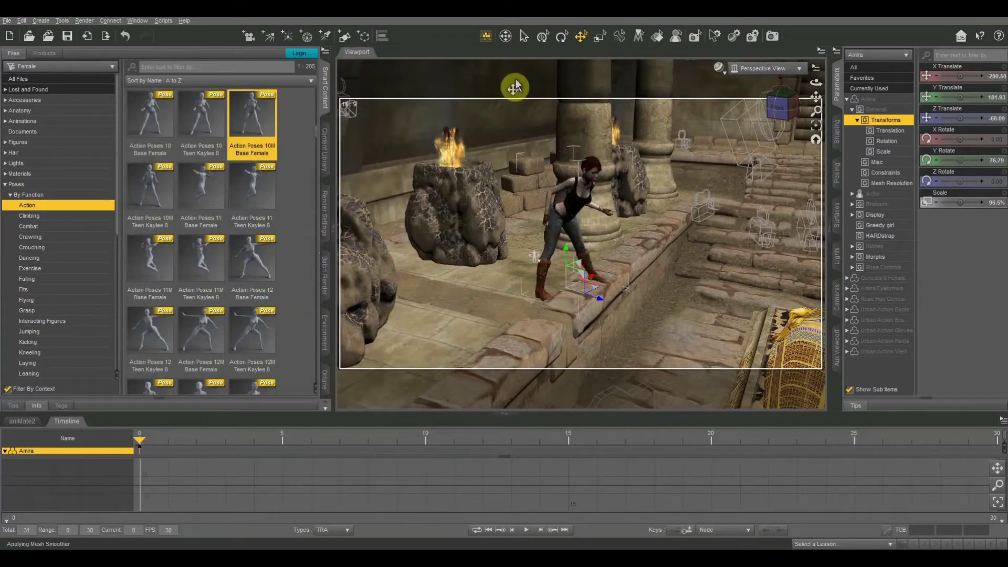
# - Give Amira the Fury facial expression from the female expression presets
pyautogui.moveTo(776, 116); pyautogui.dragTo(818, 94)
pyautogui.scroll(2, 682, 222)
pyautogui.scroll(2, 683, 222)
pyautogui.click(764, 112)
pyautogui.click(442, 173)
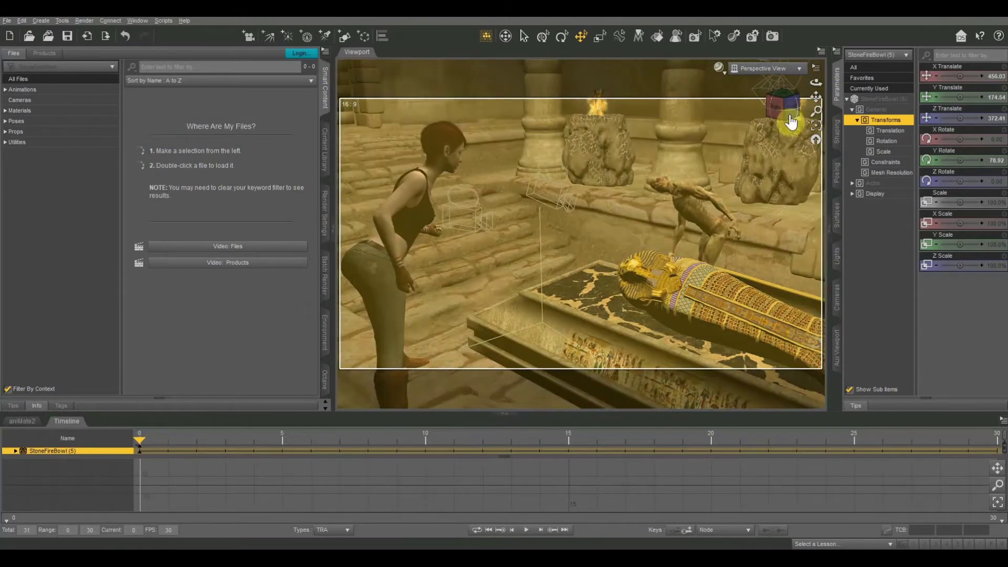
pyautogui.click(786, 113)
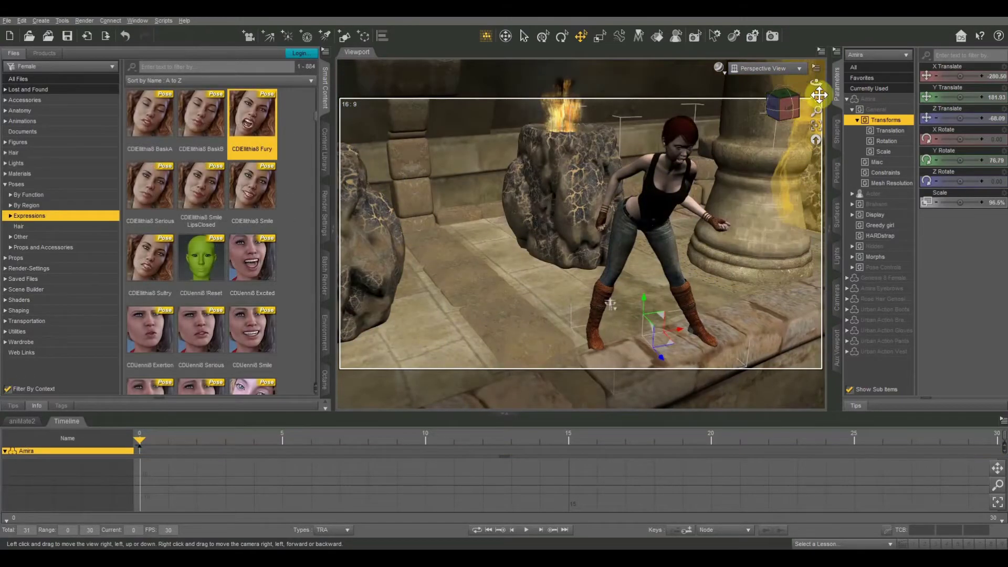
pyautogui.moveTo(817, 97); pyautogui.dragTo(796, 108)
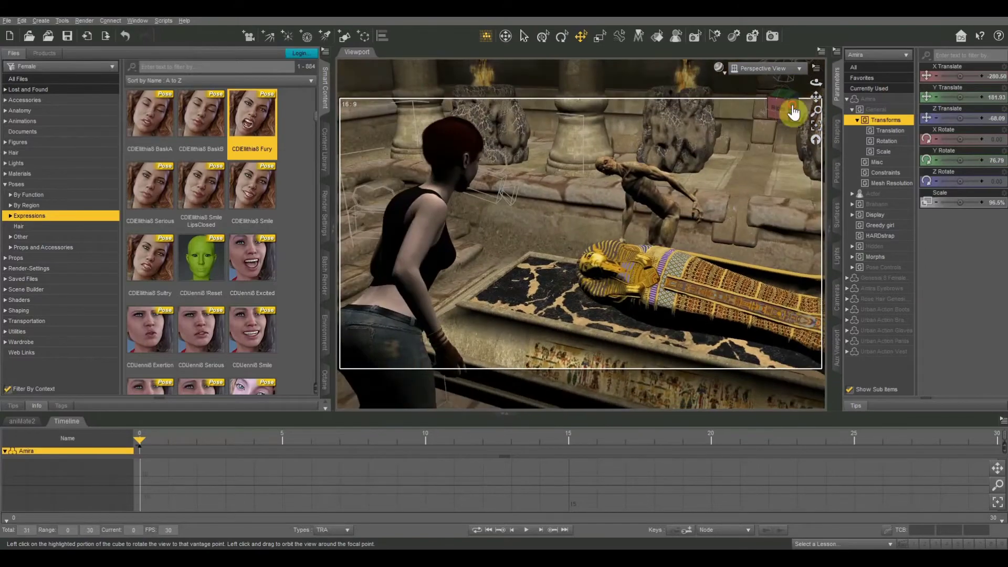
# - Browse the male poses for Mummy HD and examine the composition of both figures around the sarcophagus from several angles
pyautogui.click(638, 187)
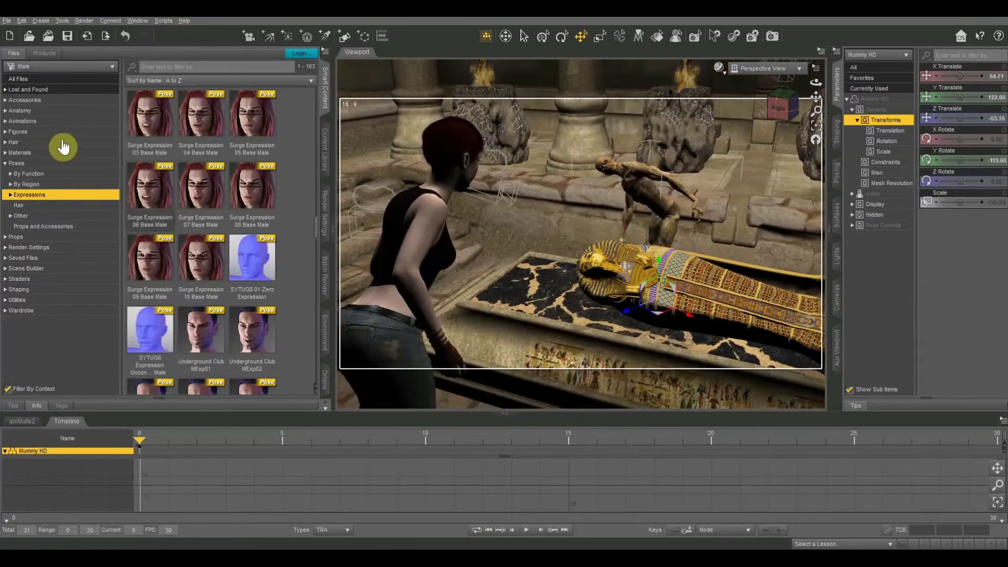
pyautogui.click(33, 173)
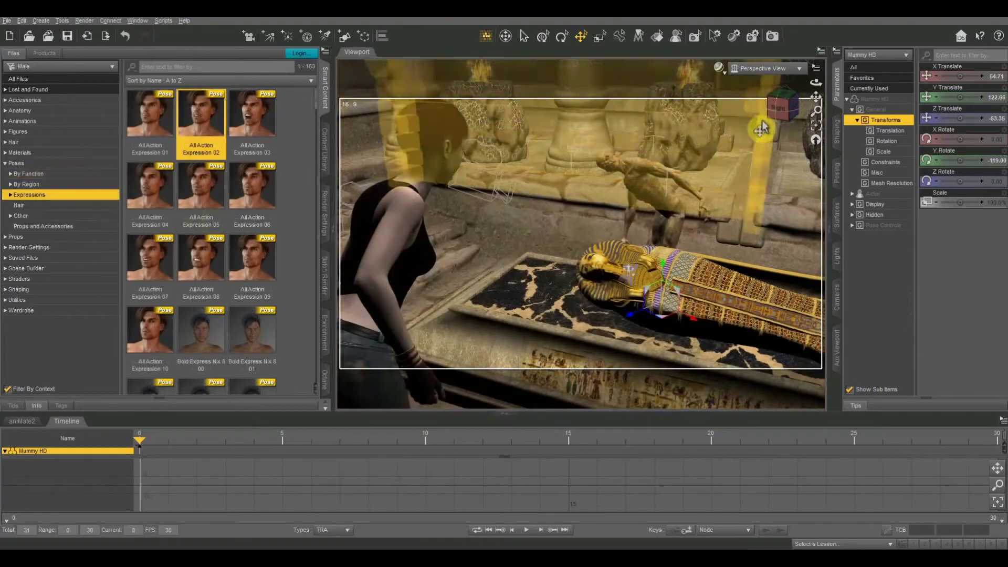
pyautogui.click(761, 128)
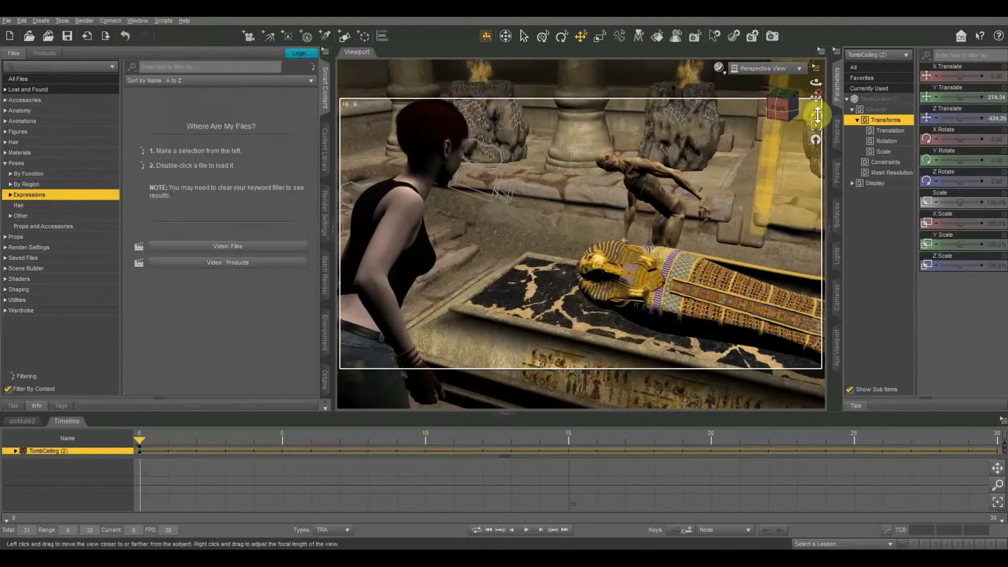
pyautogui.moveTo(816, 97); pyautogui.dragTo(816, 97)
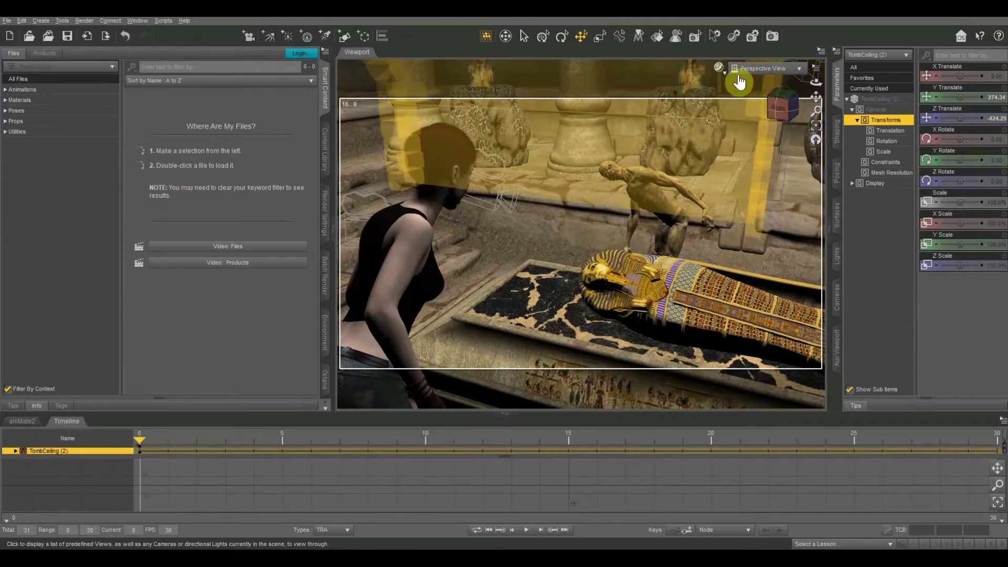
pyautogui.click(723, 69)
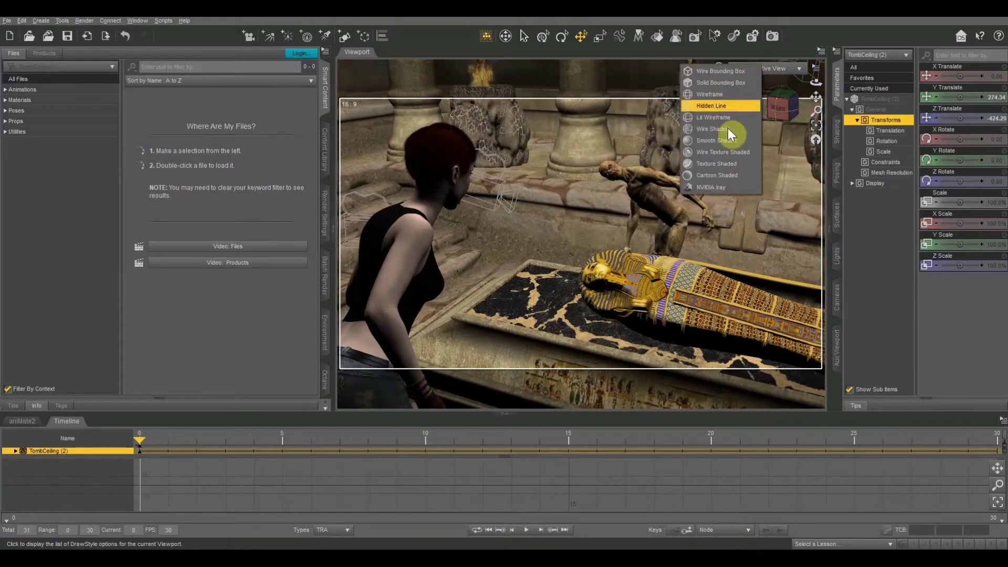
pyautogui.click(953, 303)
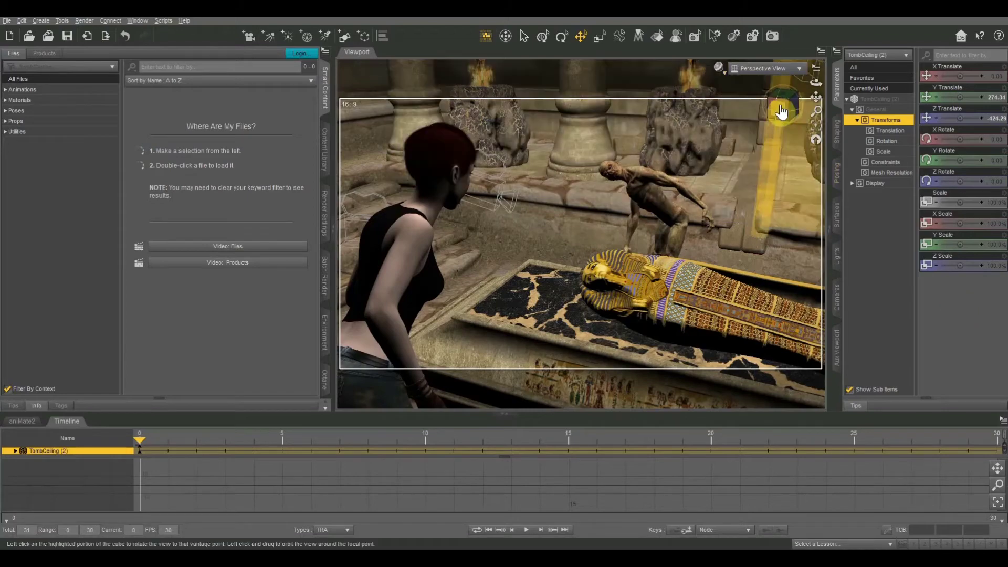
pyautogui.moveTo(782, 111)
pyautogui.mouseDown()
pyautogui.moveTo(774, 103)
pyautogui.moveTo(790, 104)
pyautogui.mouseUp()
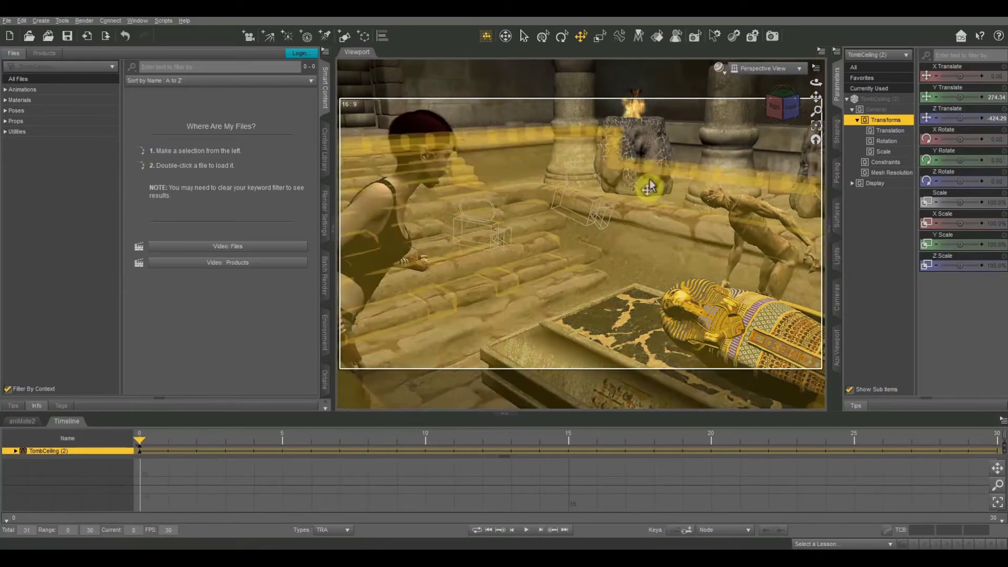
pyautogui.click(788, 104)
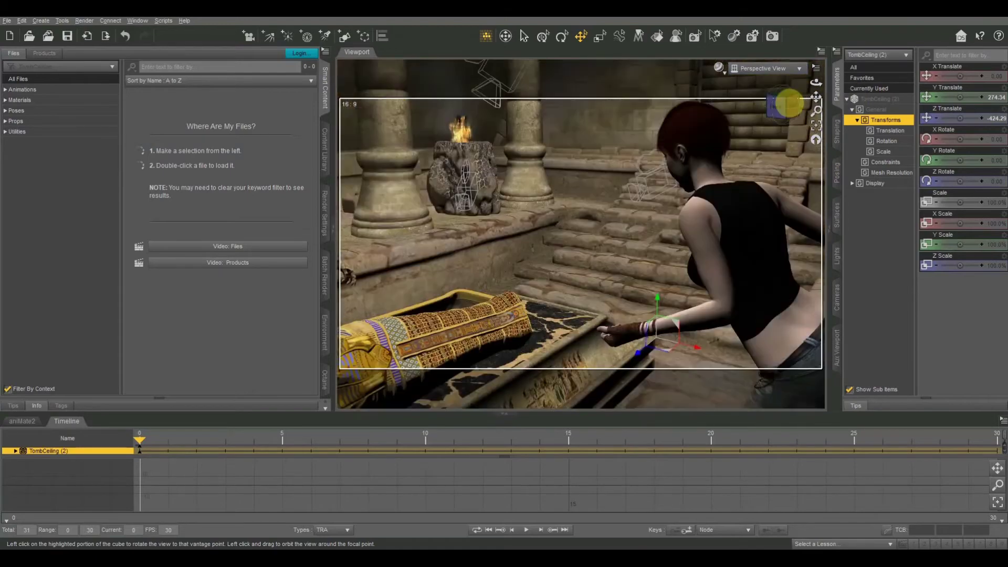
pyautogui.moveTo(789, 103)
pyautogui.mouseDown()
pyautogui.moveTo(701, 117)
pyautogui.moveTo(788, 103)
pyautogui.mouseUp()
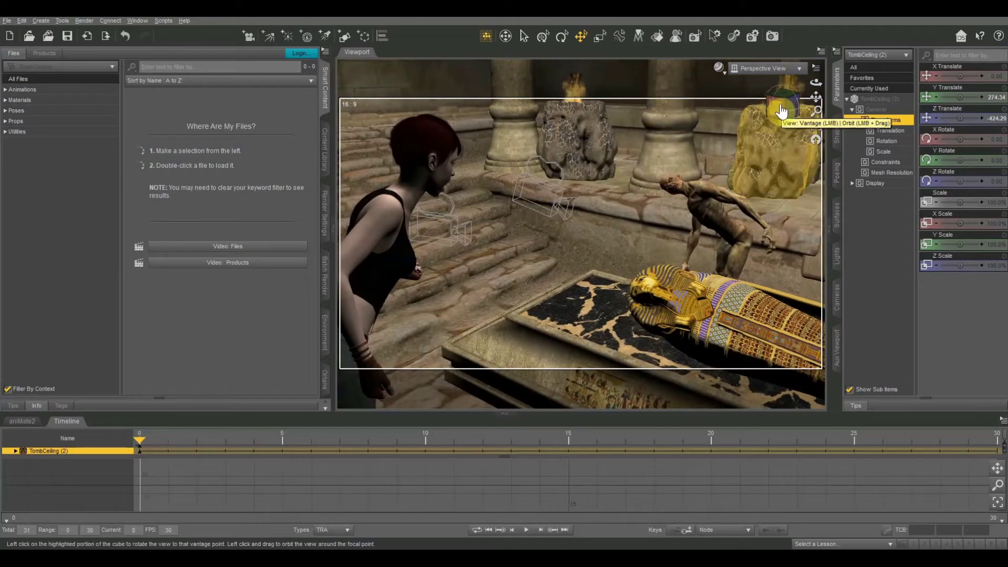
# - Preview the lighting on both figures and the sarcophagus with the NVIDIA Iray draw style
pyautogui.moveTo(782, 107); pyautogui.dragTo(783, 105)
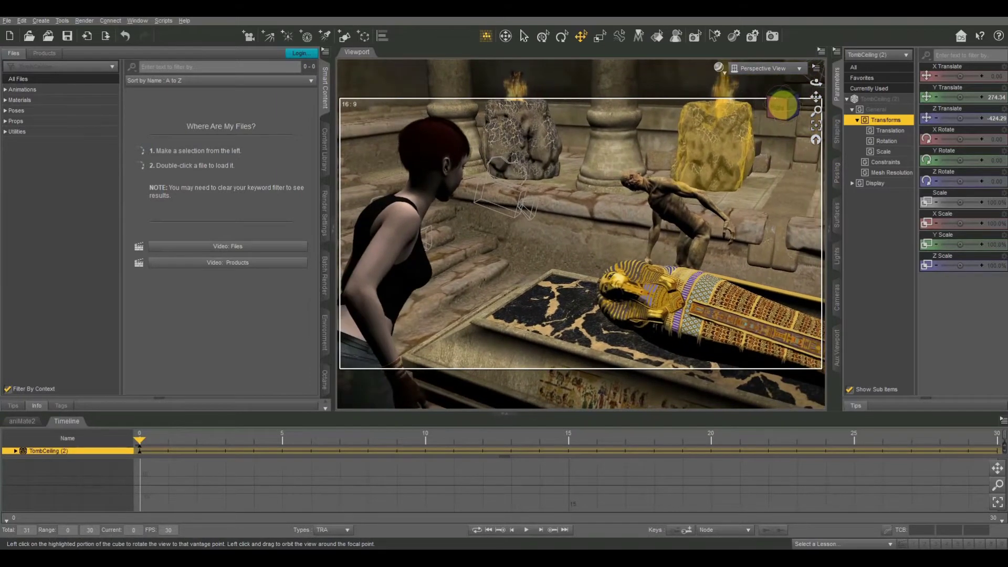
pyautogui.click(718, 70)
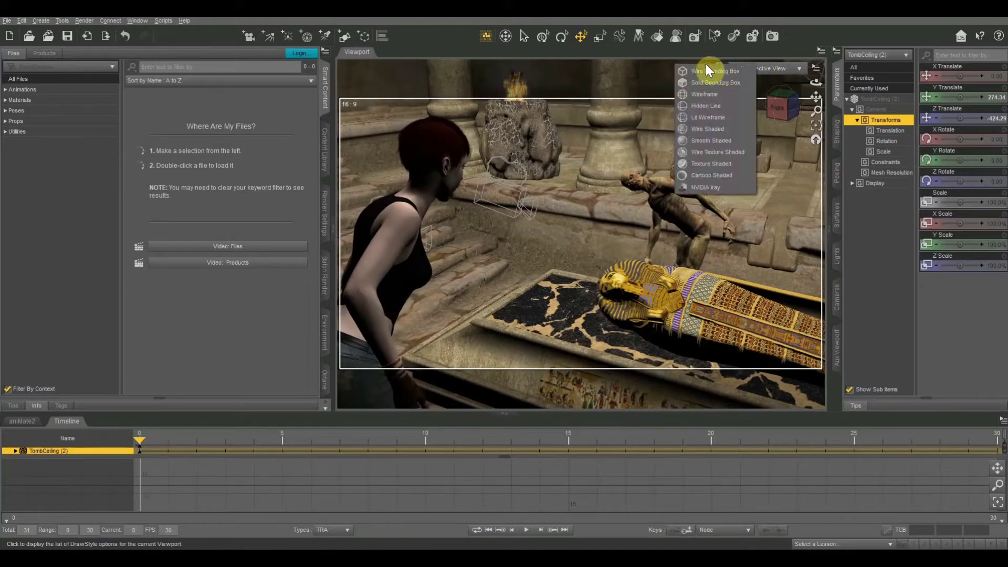
pyautogui.click(723, 187)
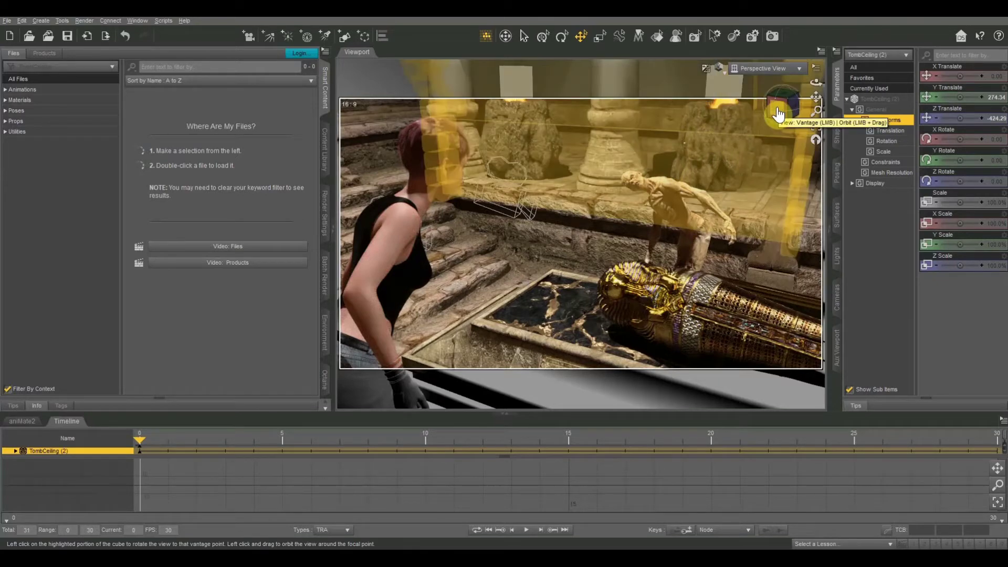
pyautogui.moveTo(780, 103); pyautogui.dragTo(784, 135)
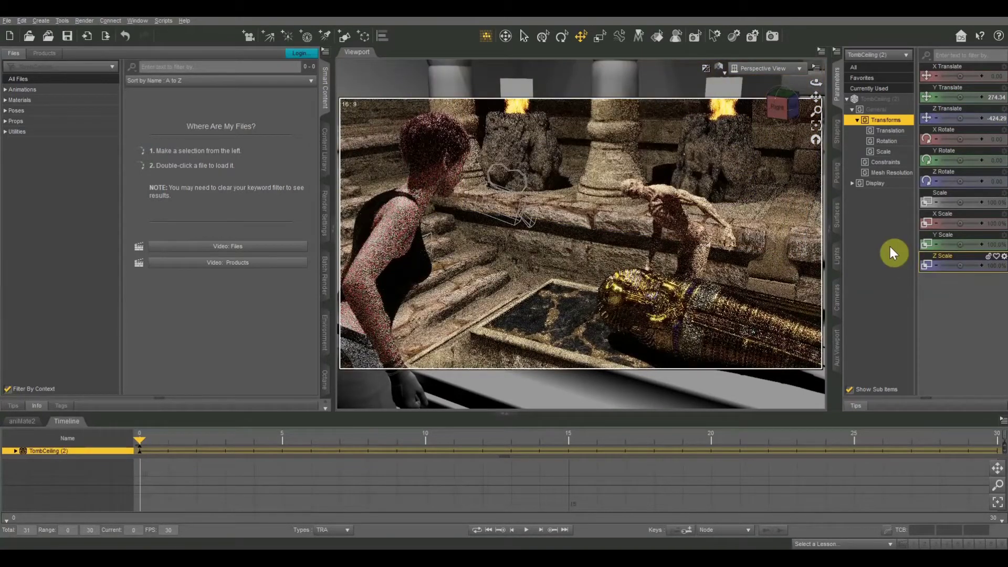
# - Try the Dome Only environment mode in the render settings and return it to Dome and Scene
pyautogui.click(325, 213)
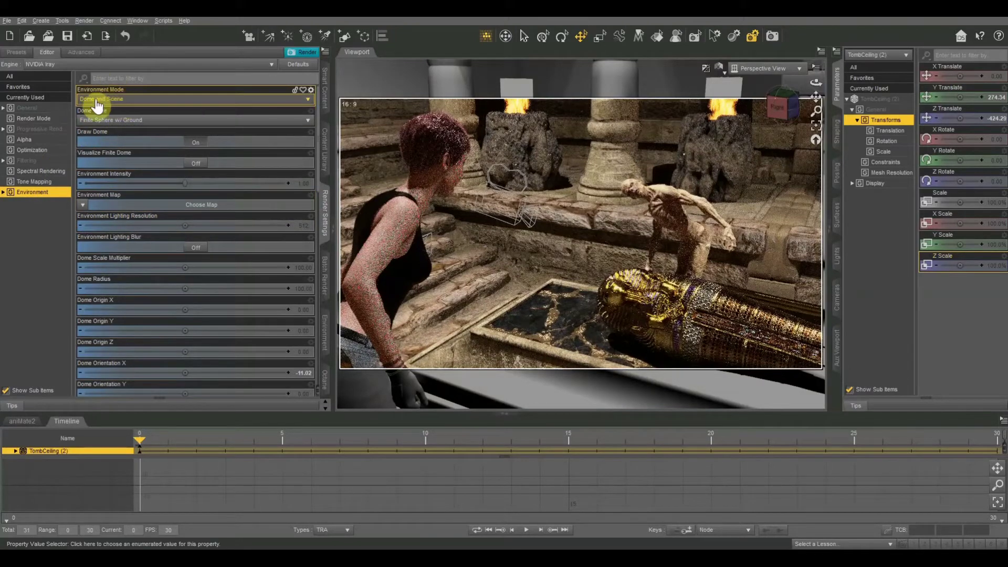
pyautogui.click(167, 99)
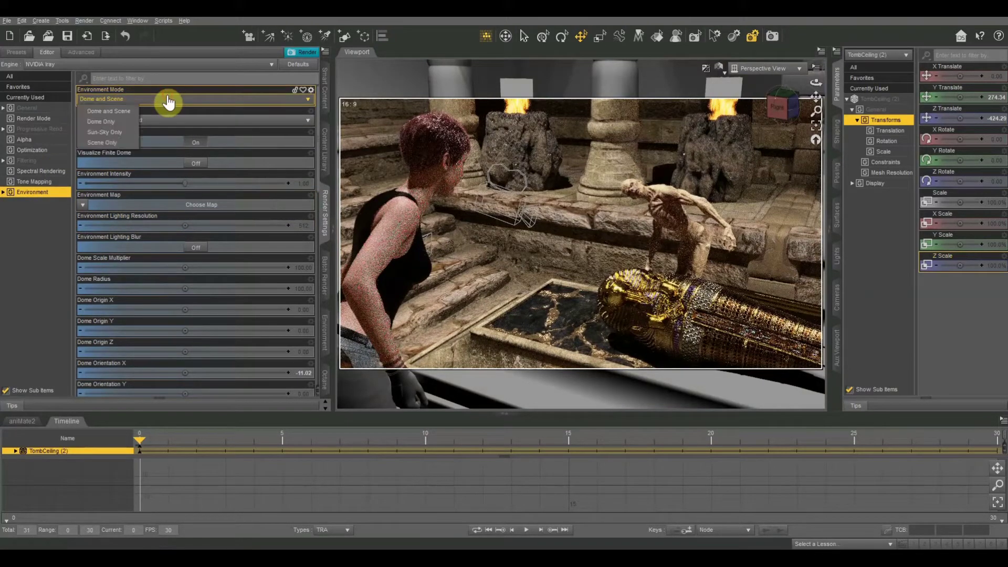
pyautogui.click(118, 122)
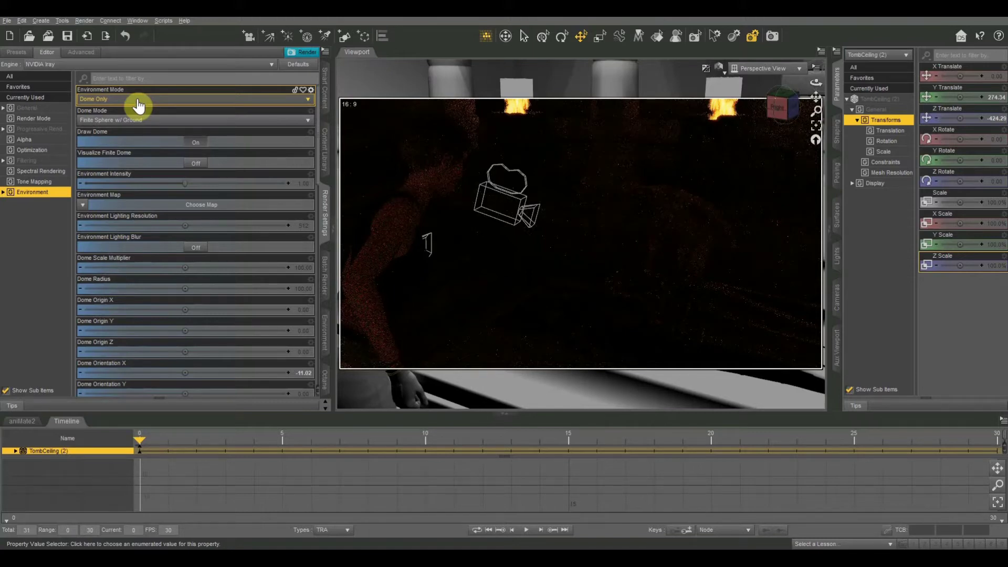
pyautogui.click(138, 100)
pyautogui.click(129, 110)
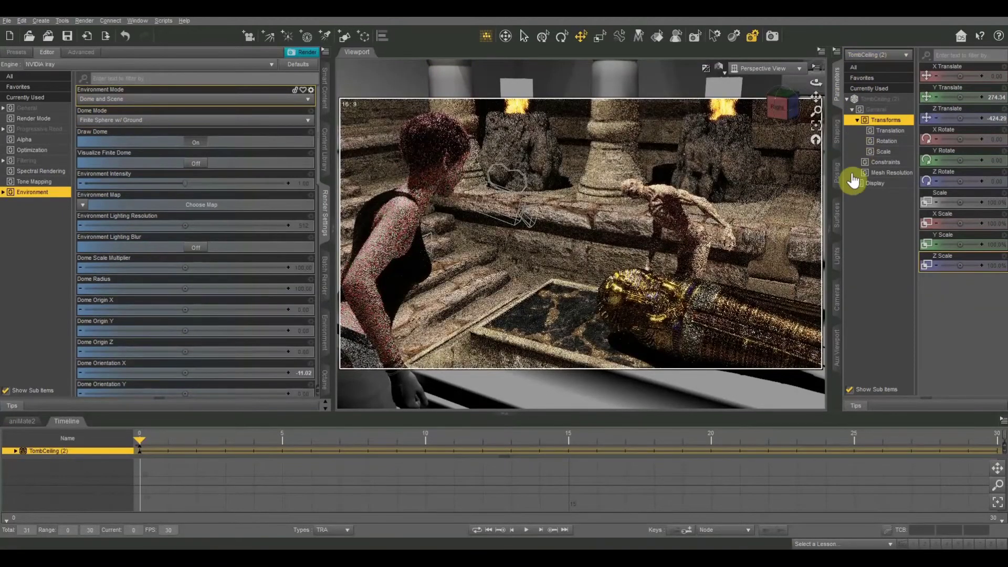
# - Delete the AmbientOverheadBack and AmbientOverheadFront lights from the scene
pyautogui.click(838, 260)
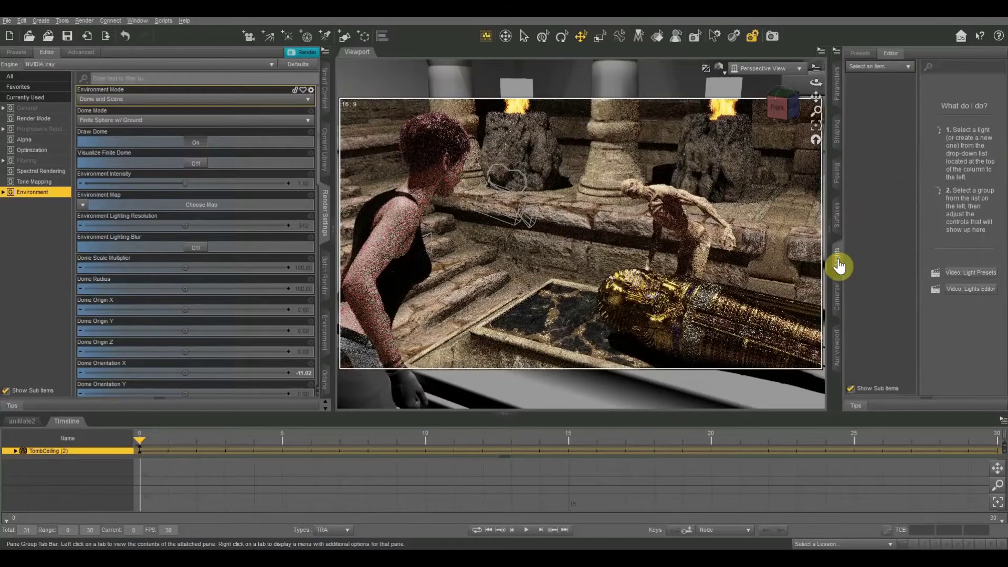
pyautogui.click(884, 67)
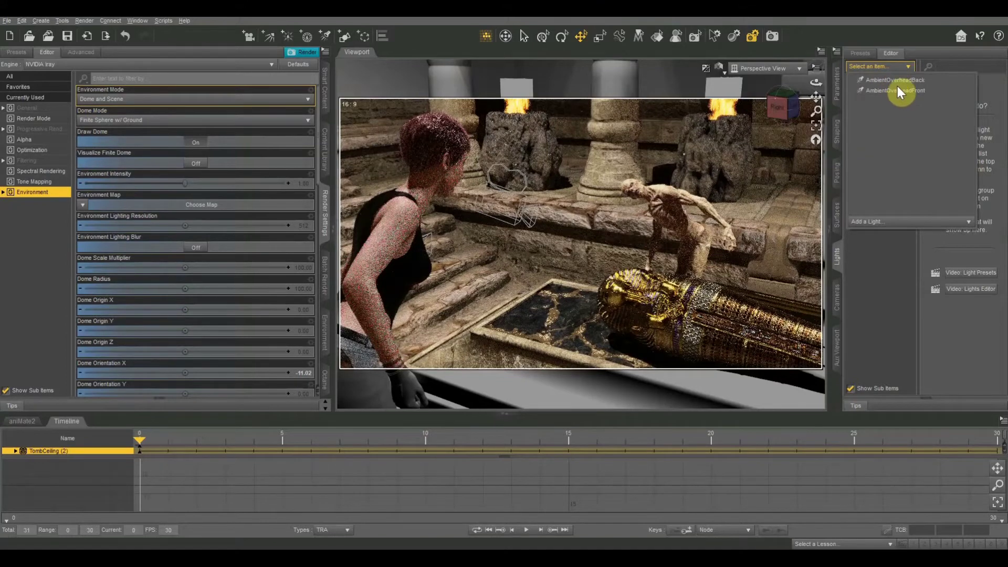
pyautogui.click(897, 80)
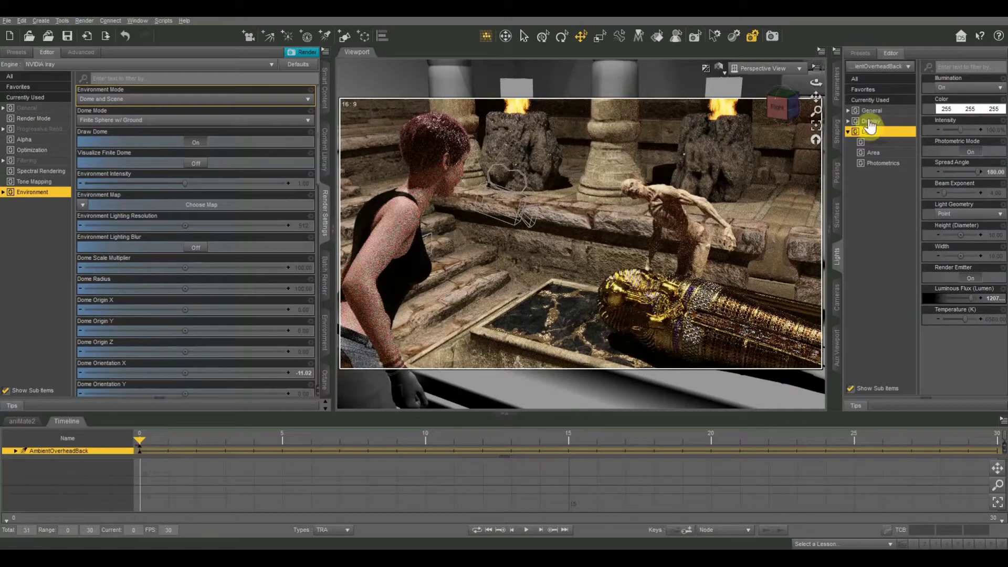
pyautogui.click(883, 74)
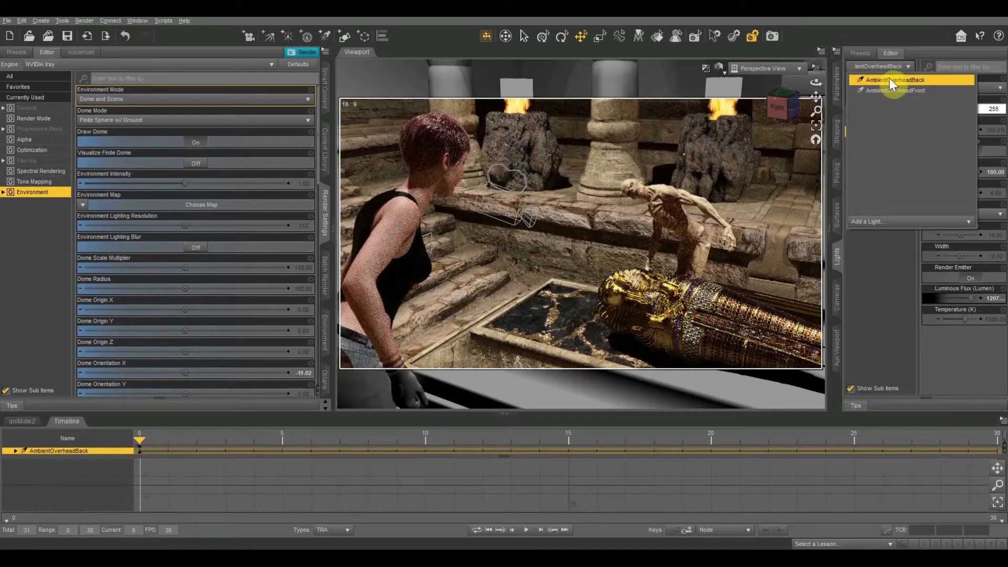
pyautogui.press('Delete')
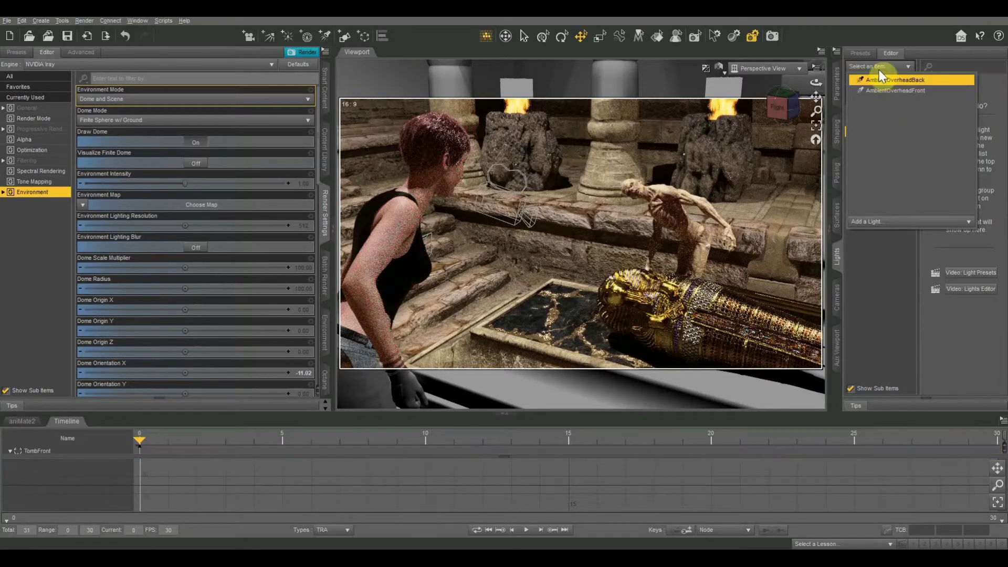
pyautogui.click(885, 80)
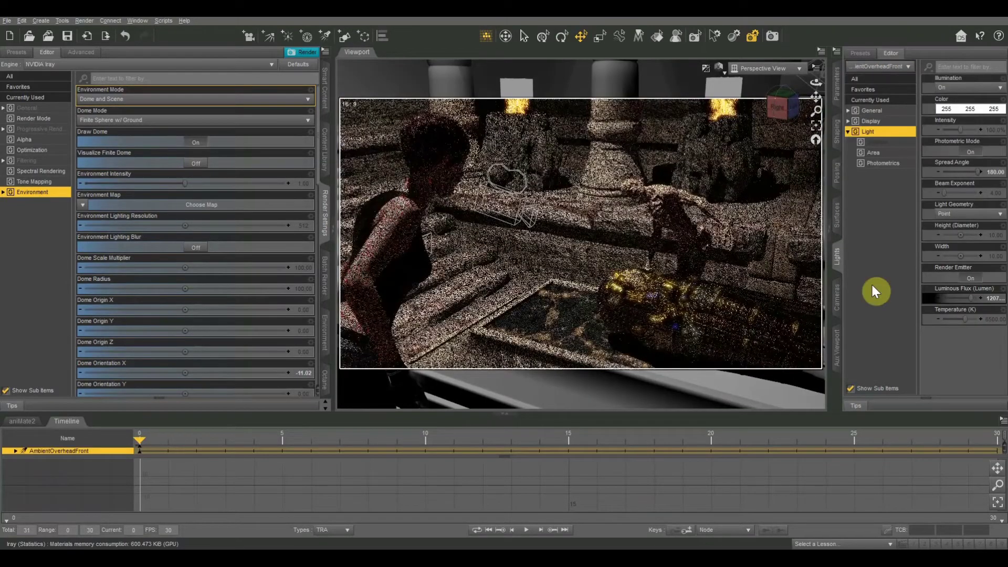
pyautogui.click(884, 68)
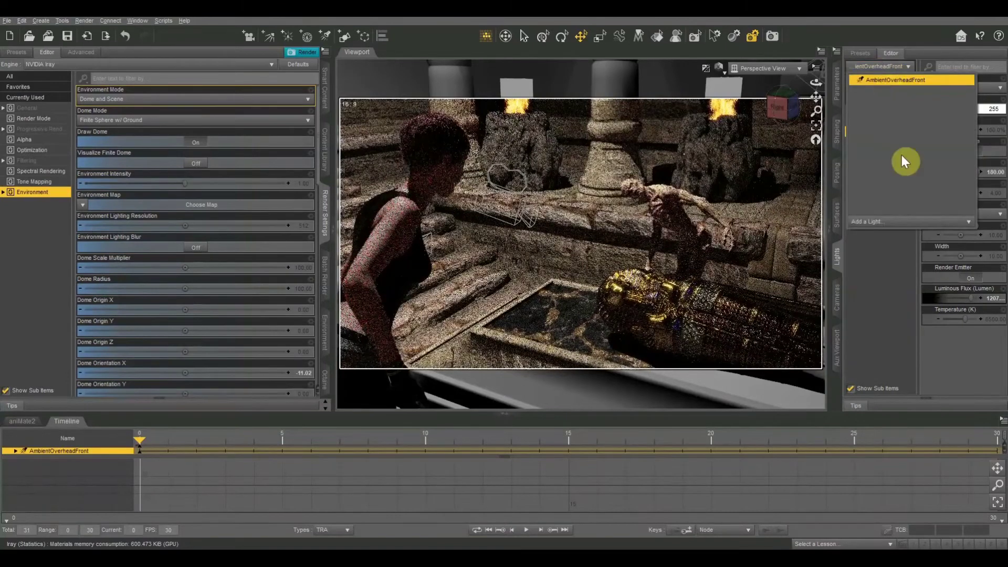
pyautogui.press('Delete')
pyautogui.click(881, 266)
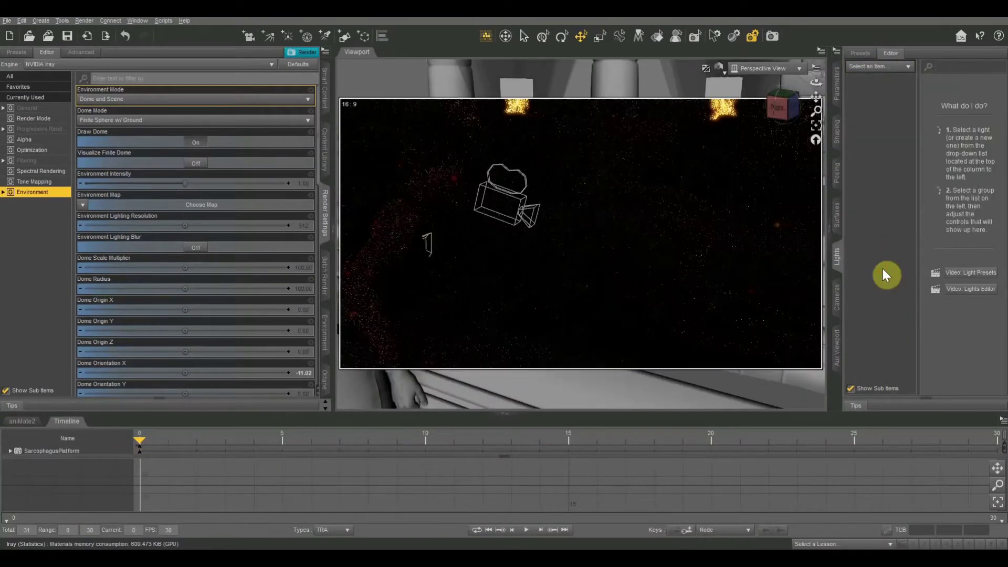
# - Return the viewport to Texture Shaded and create a camera labelled New Camera
pyautogui.click(719, 66)
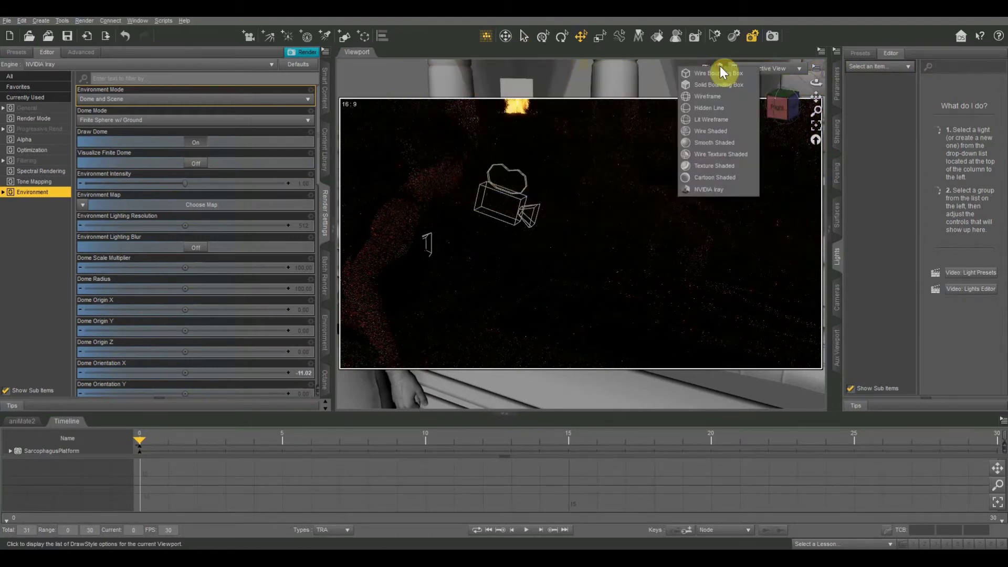
pyautogui.click(723, 166)
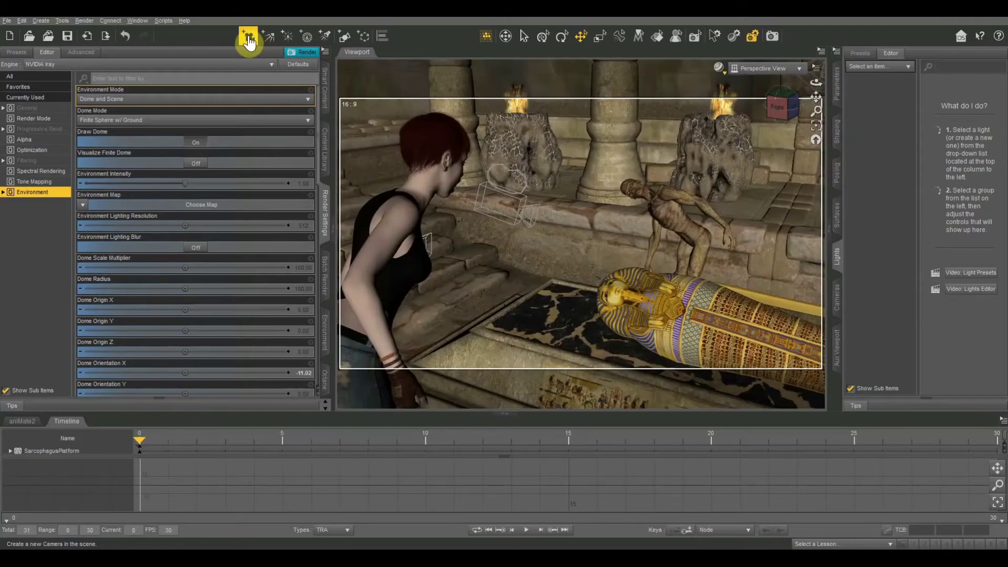
pyautogui.click(248, 37)
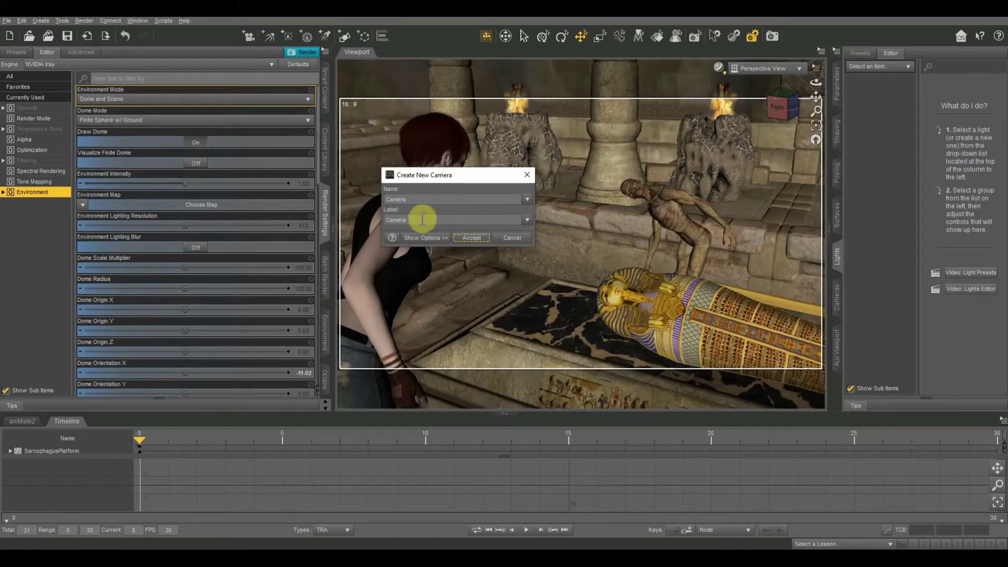
pyautogui.doubleClick(421, 219)
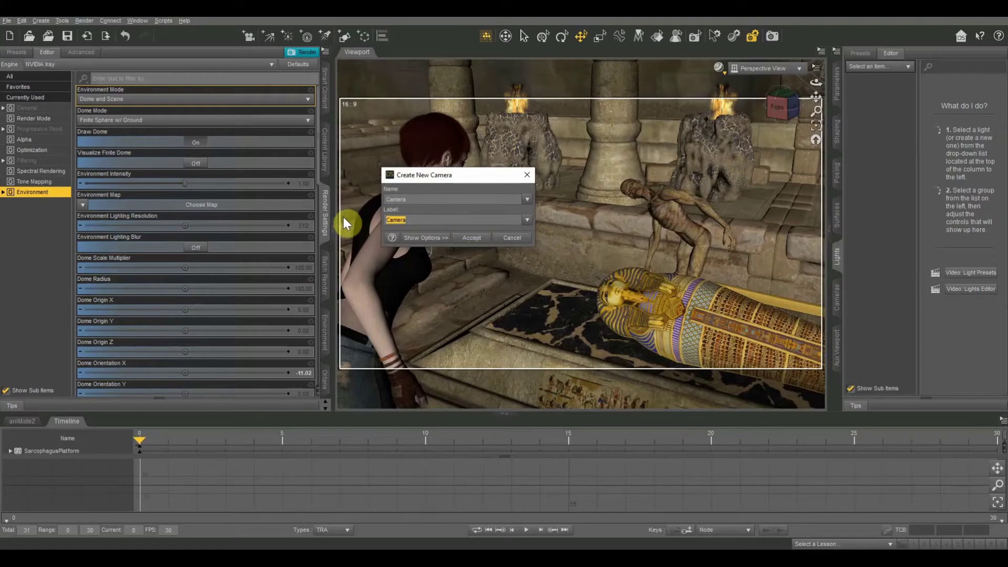
pyautogui.write('New Camera')
pyautogui.press('Return')
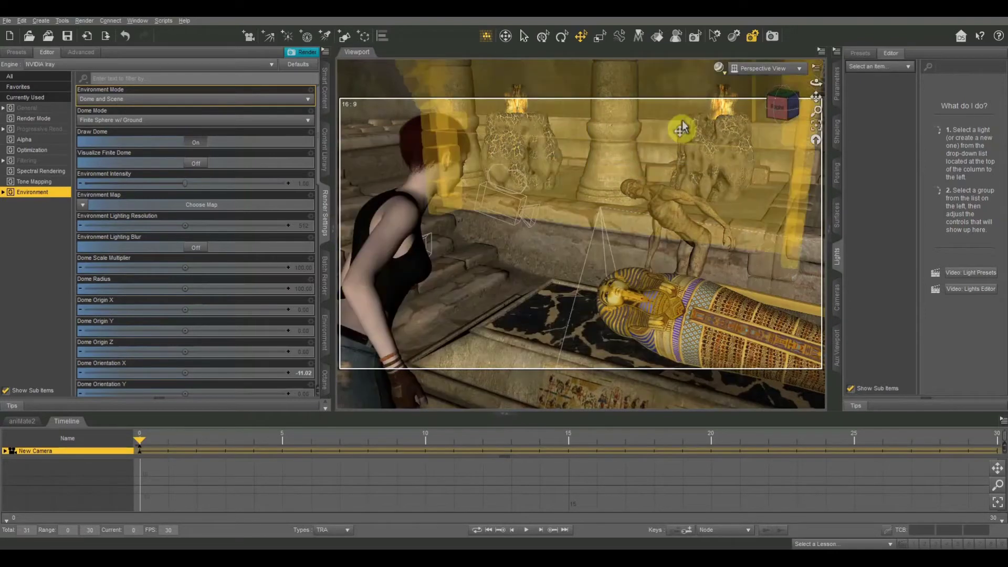
# - Frame Amira, the mummy and the sarcophagus through New Camera and return to the Perspective View
pyautogui.click(772, 69)
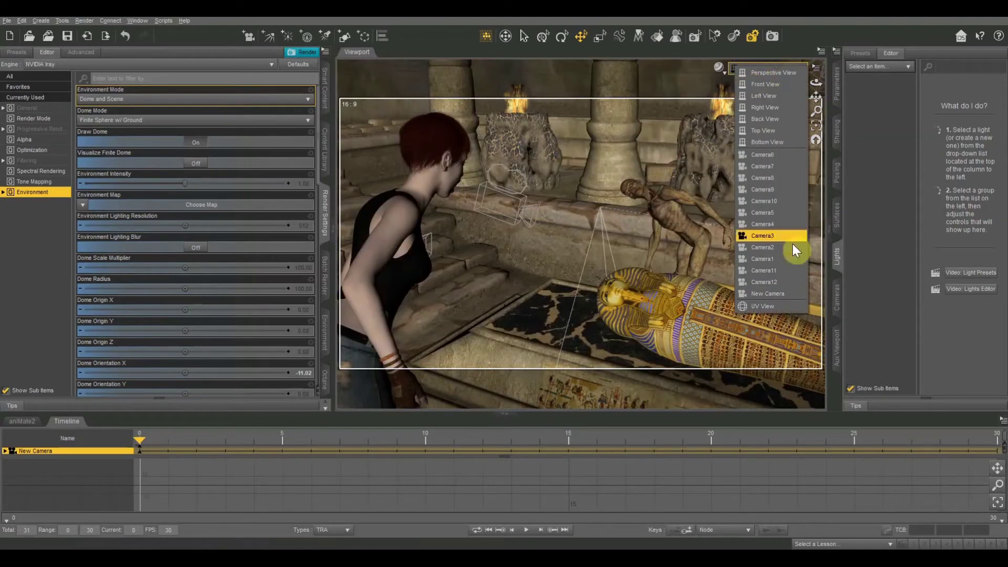
pyautogui.click(767, 294)
pyautogui.moveTo(785, 111); pyautogui.dragTo(817, 96)
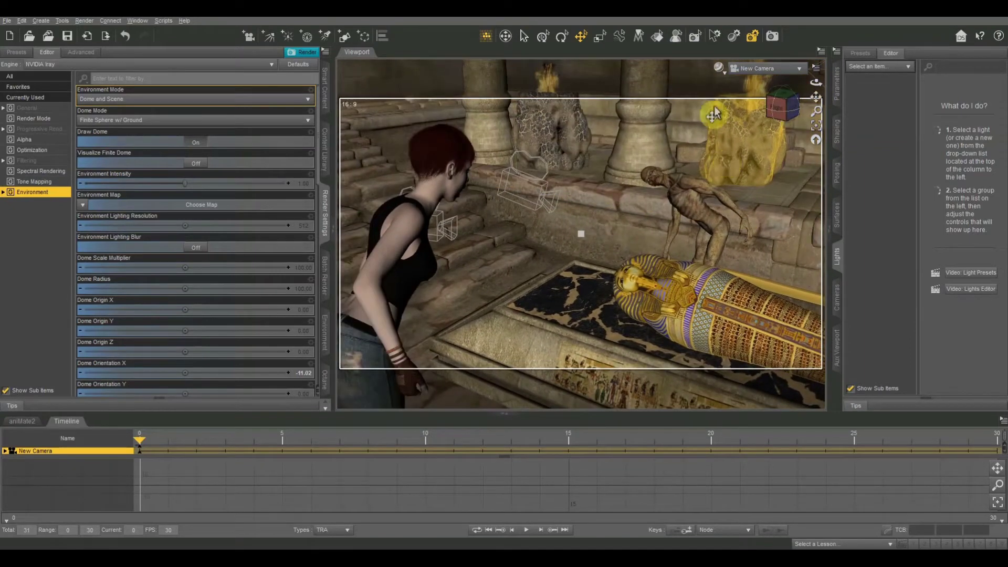
pyautogui.click(764, 68)
pyautogui.click(763, 73)
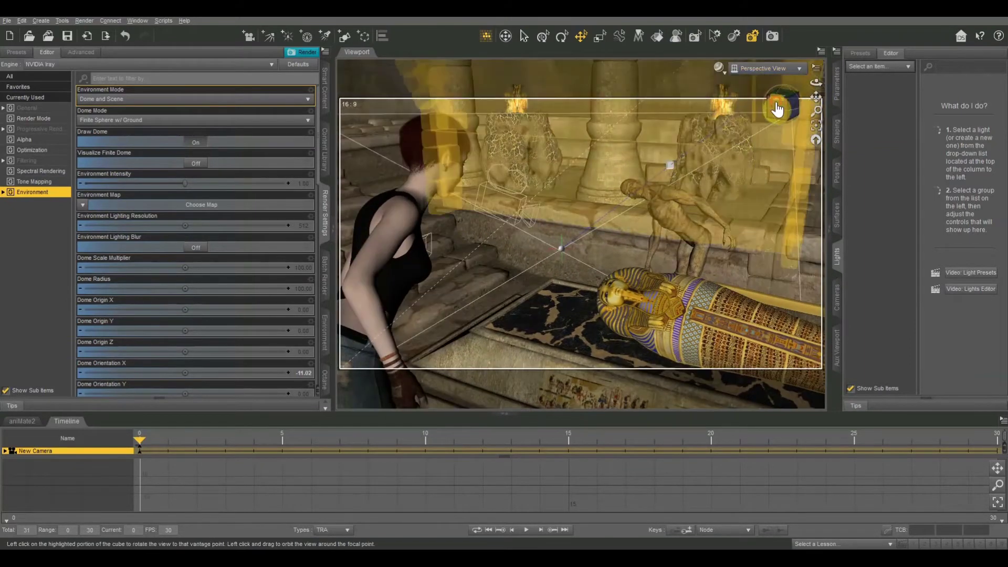
# - Create a plane primitive in the tomb scene
pyautogui.moveTo(778, 107); pyautogui.dragTo(303, 17)
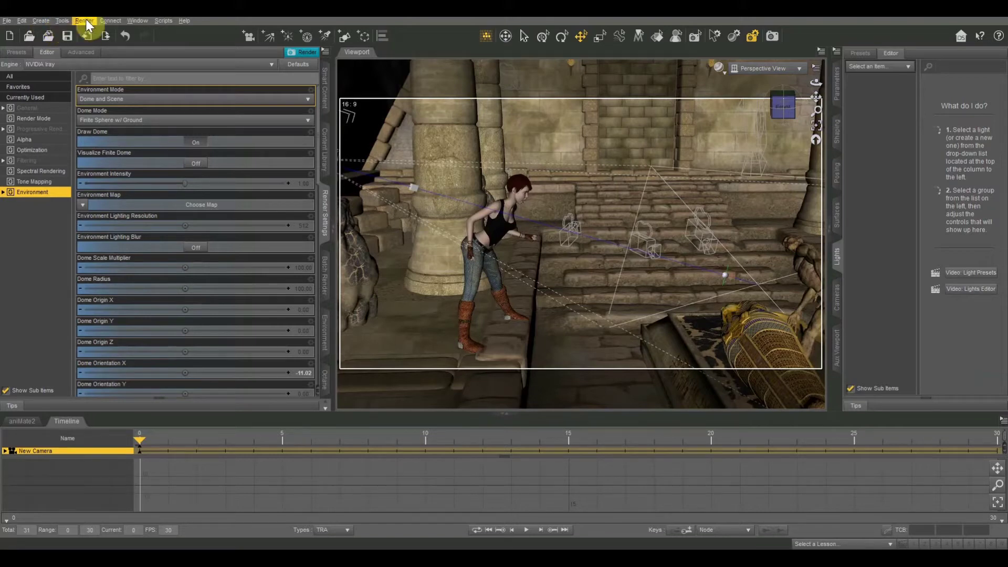
pyautogui.click(41, 20)
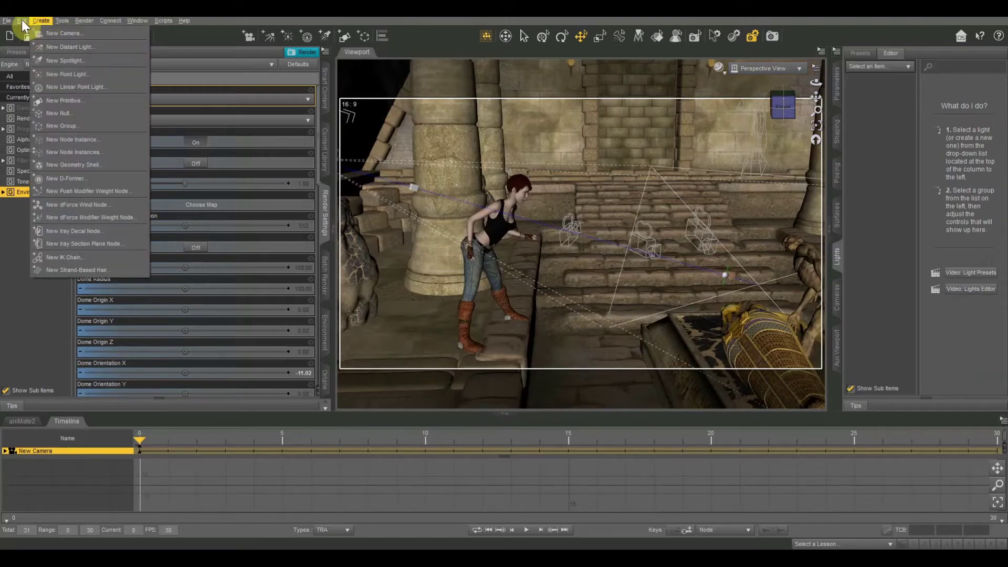
pyautogui.click(63, 100)
pyautogui.click(552, 328)
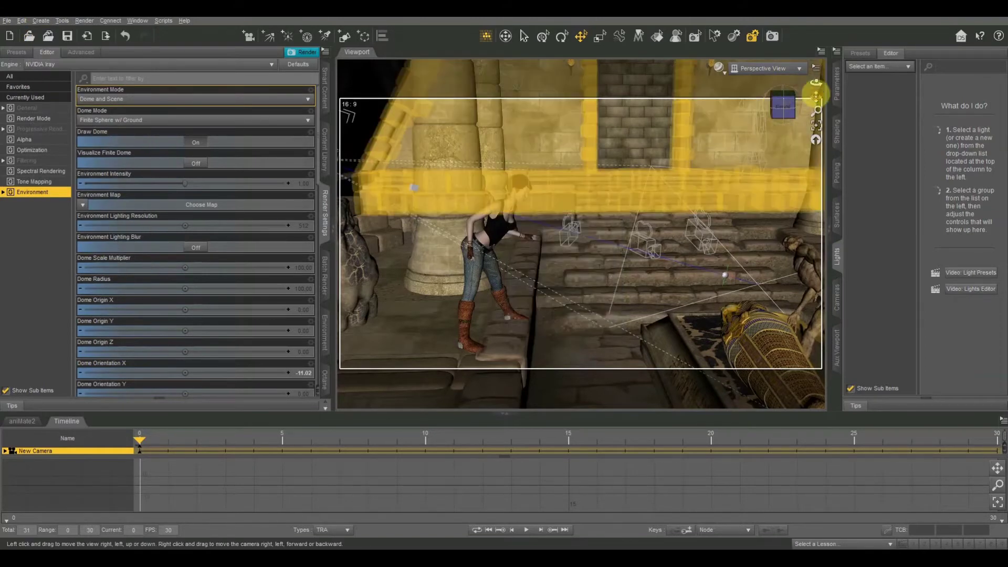
pyautogui.moveTo(815, 96); pyautogui.dragTo(871, 81, button='right')
pyautogui.click(842, 90)
pyautogui.click(581, 376)
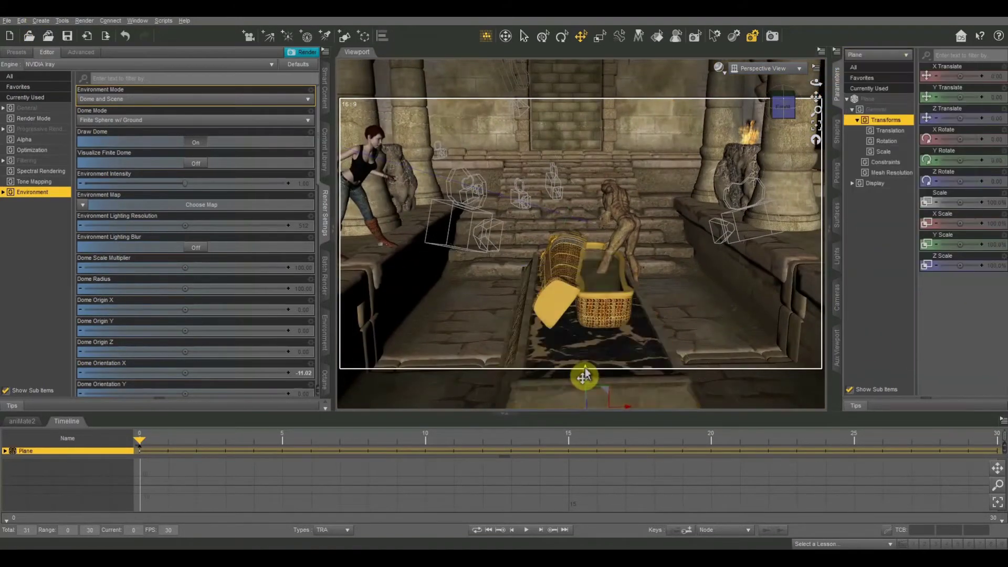
# - Raise the plane to about Y 524.48 above the chamber and scale it up to about 438%
pyautogui.click(876, 55)
pyautogui.click(867, 209)
pyautogui.click(782, 107)
pyautogui.moveTo(816, 82); pyautogui.dragTo(816, 158)
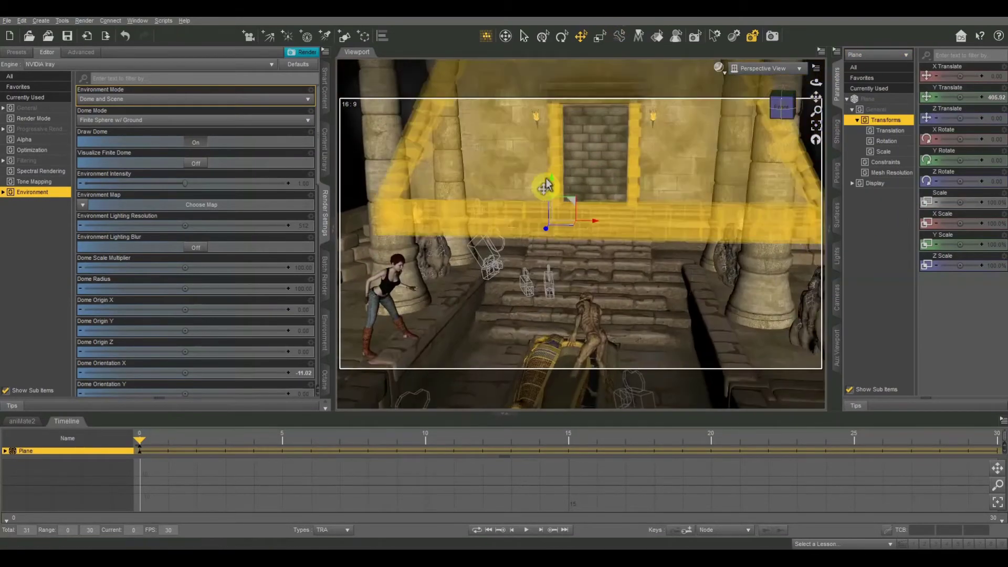
pyautogui.click(548, 183)
pyautogui.click(559, 226)
pyautogui.moveTo(551, 181); pyautogui.dragTo(551, 83)
pyautogui.moveTo(958, 203); pyautogui.dragTo(966, 202)
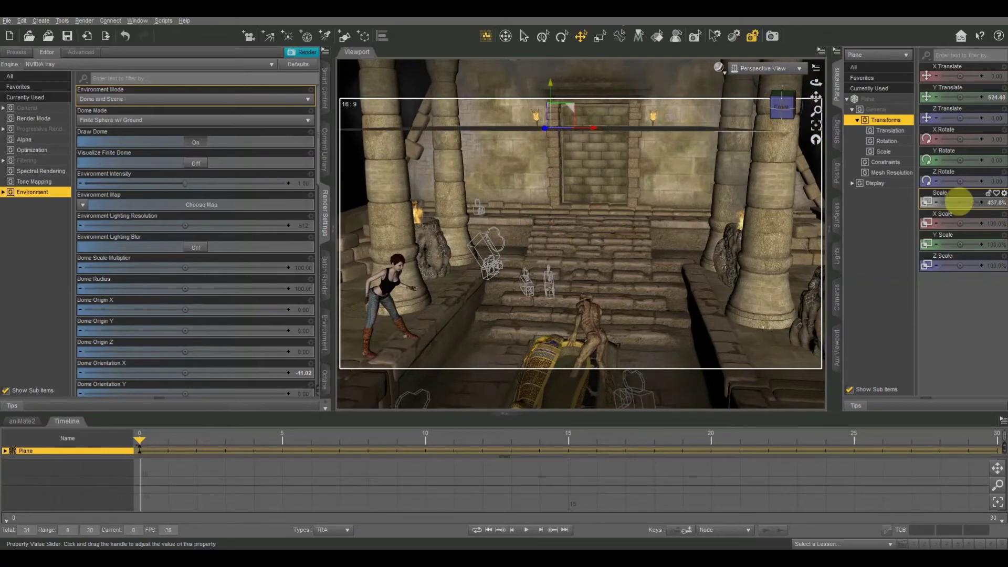
pyautogui.click(779, 108)
# - Make the plane a white emissive surface with a 6500 K emission temperature and two-sided light enabled
pyautogui.click(834, 223)
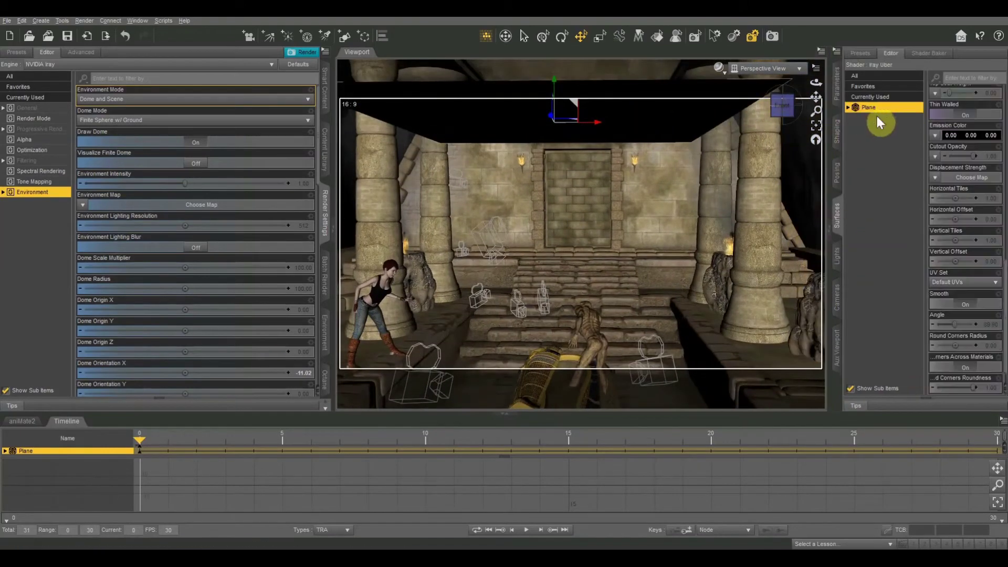
pyautogui.click(861, 53)
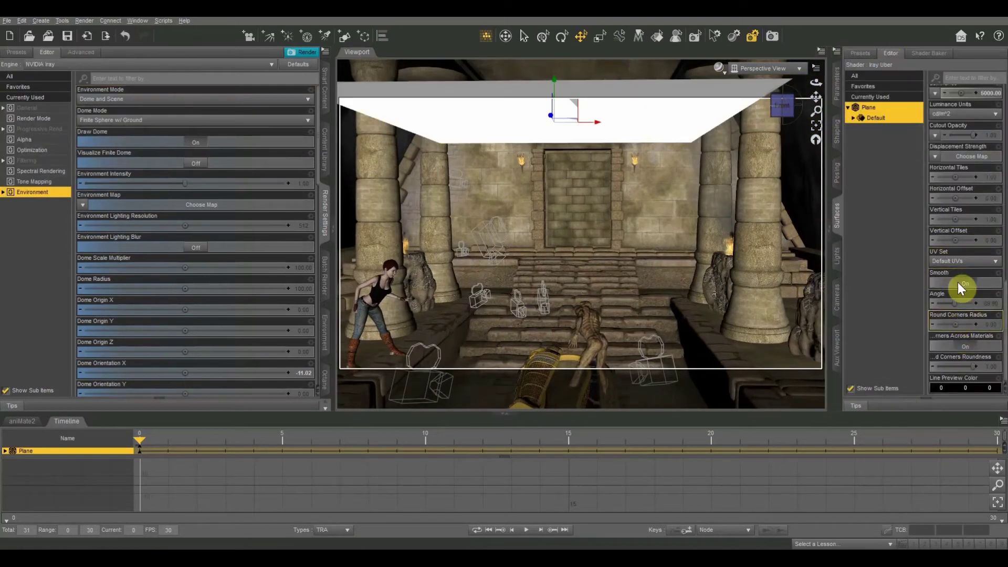
pyautogui.scroll(4, 962, 153)
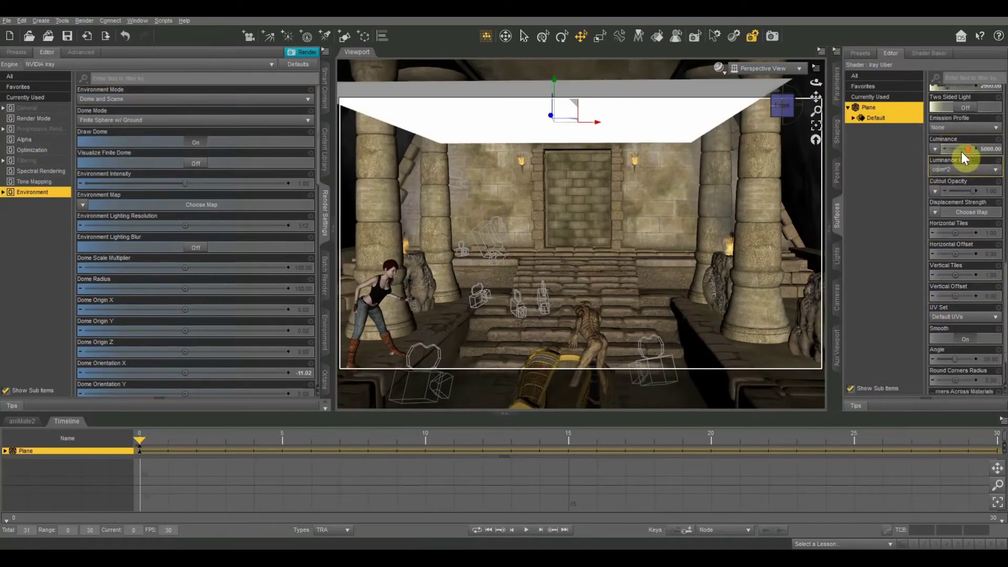
pyautogui.click(986, 156)
pyautogui.write('6500')
pyautogui.press('Return')
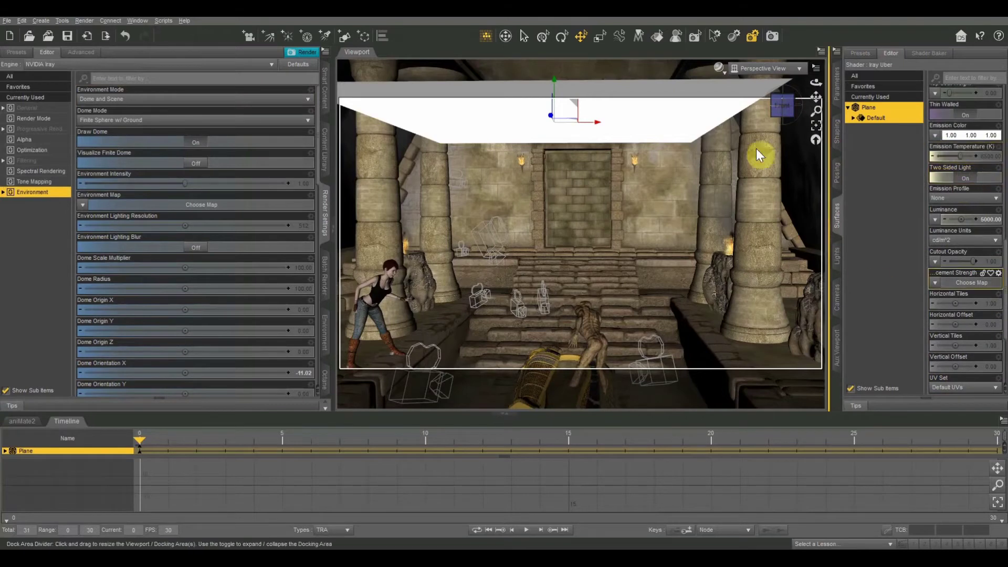
# - Raise the overhead plane slightly and preview the shot through New Camera in NVIDIA Iray
pyautogui.moveTo(776, 108); pyautogui.dragTo(801, 107)
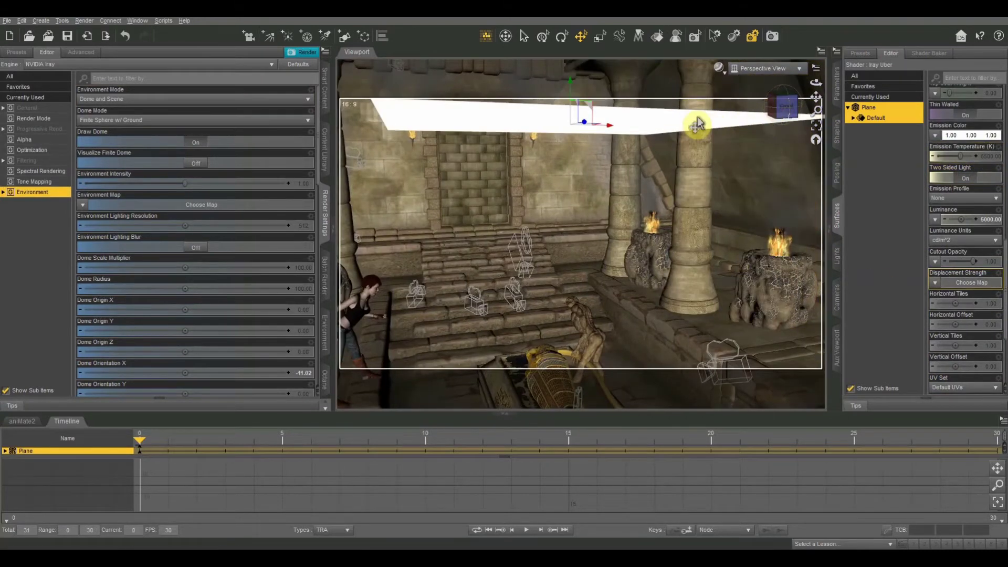
pyautogui.moveTo(570, 79); pyautogui.dragTo(571, 74)
pyautogui.click(743, 76)
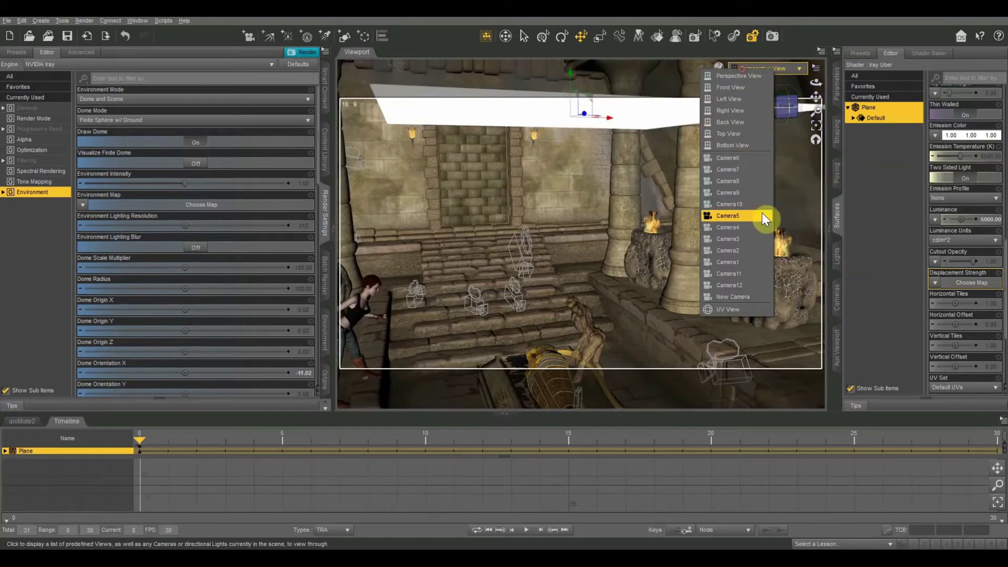
pyautogui.click(738, 297)
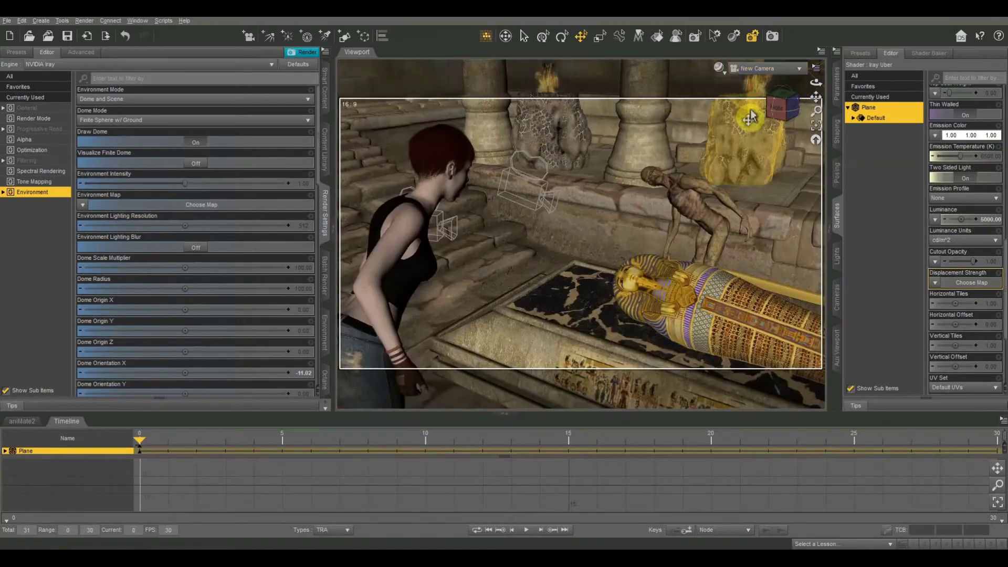
pyautogui.click(718, 70)
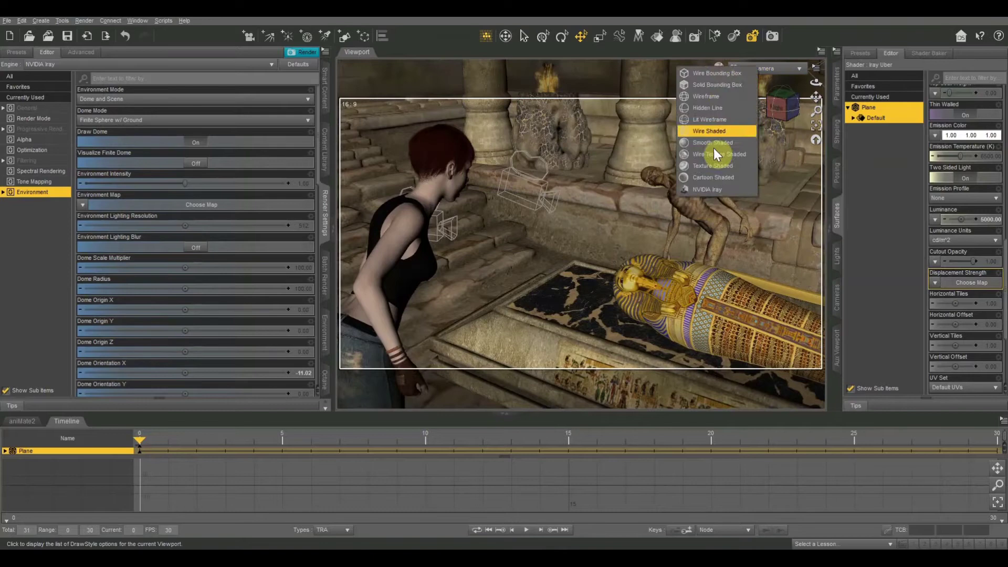
pyautogui.click(710, 188)
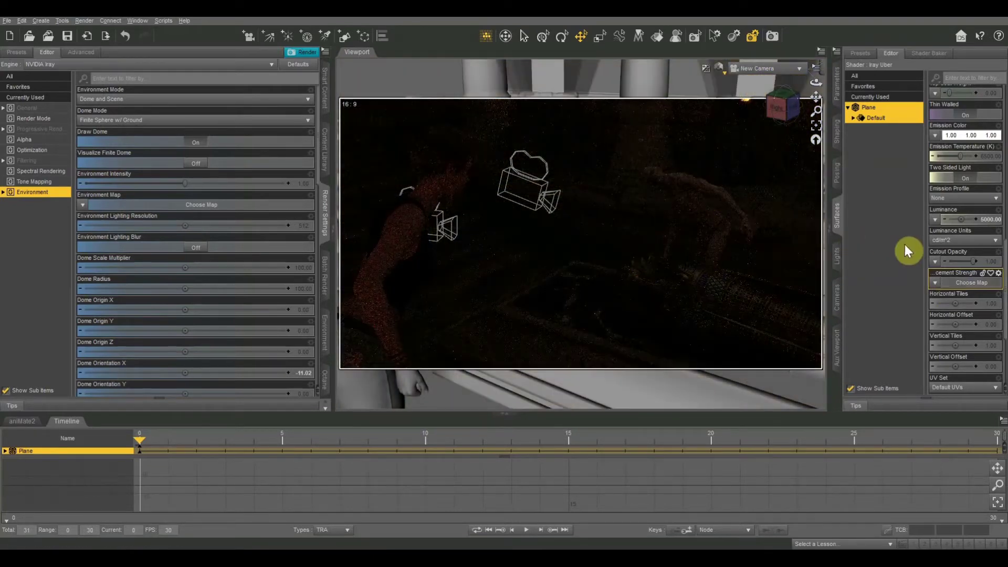
# - Change the plane's emission color to a pale warm yellow of 1.00, 0.94, 0.52
pyautogui.scroll(-5, 962, 267)
pyautogui.scroll(10, 962, 266)
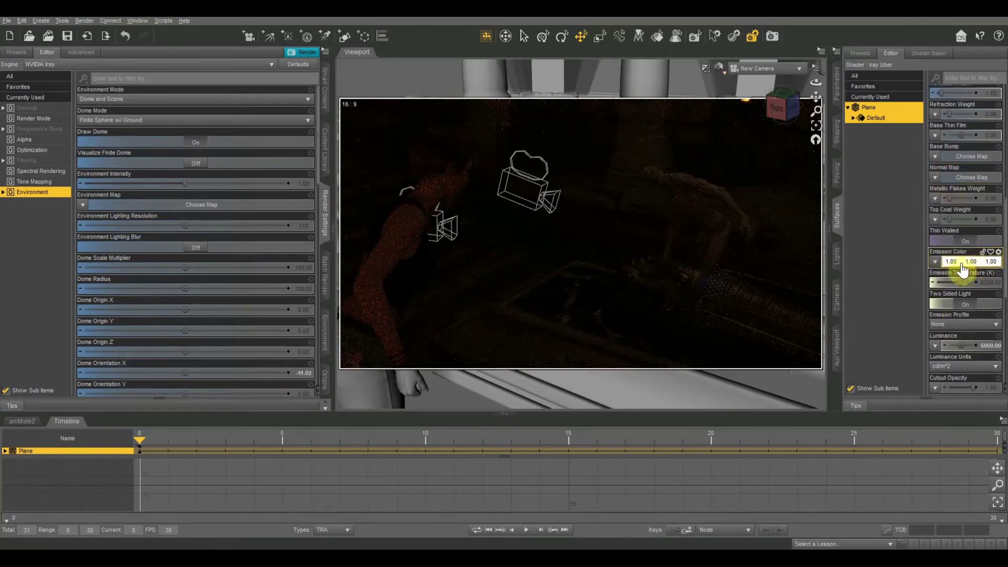
pyautogui.click(962, 262)
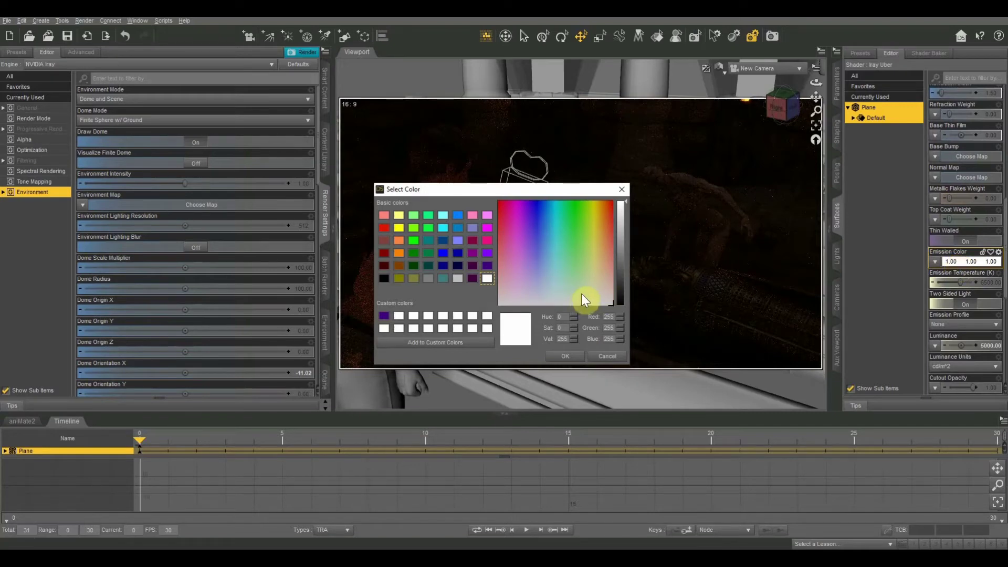
pyautogui.moveTo(590, 286); pyautogui.dragTo(594, 279)
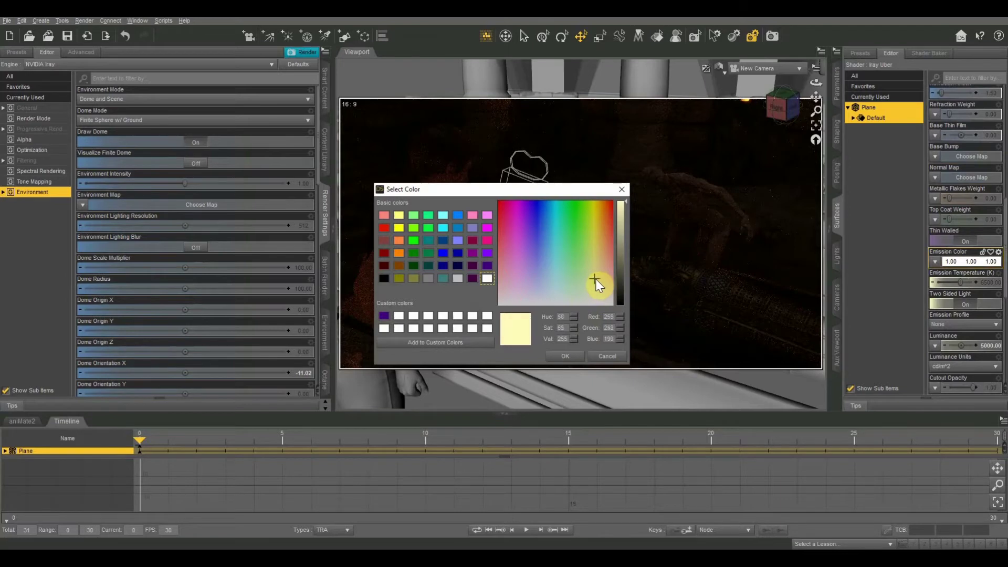
pyautogui.click(572, 357)
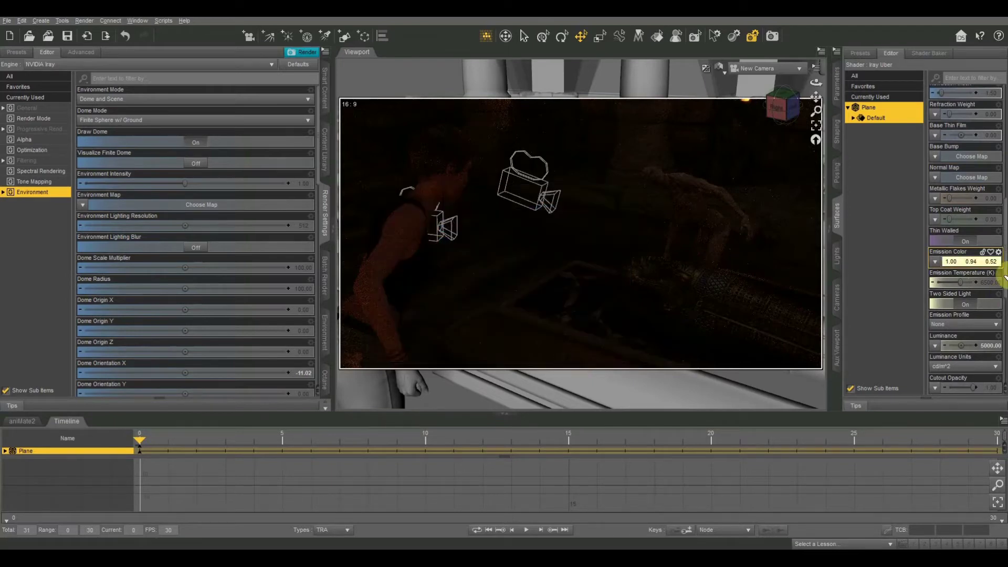
# - Increase the emissive plane's luminance to about 40,000 cd/m^2 to brighten the tomb
pyautogui.scroll(-12, 948, 239)
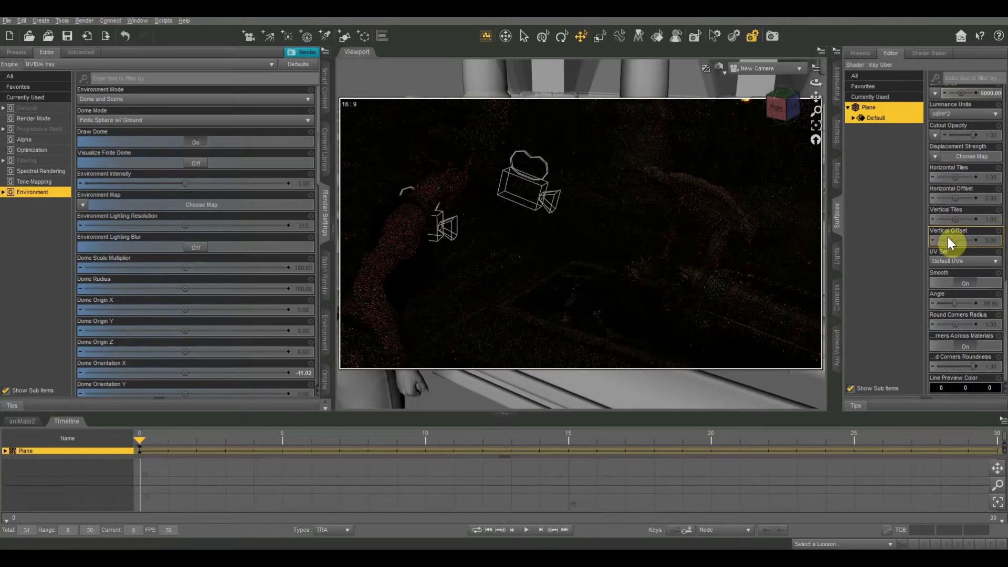
pyautogui.scroll(3, 947, 237)
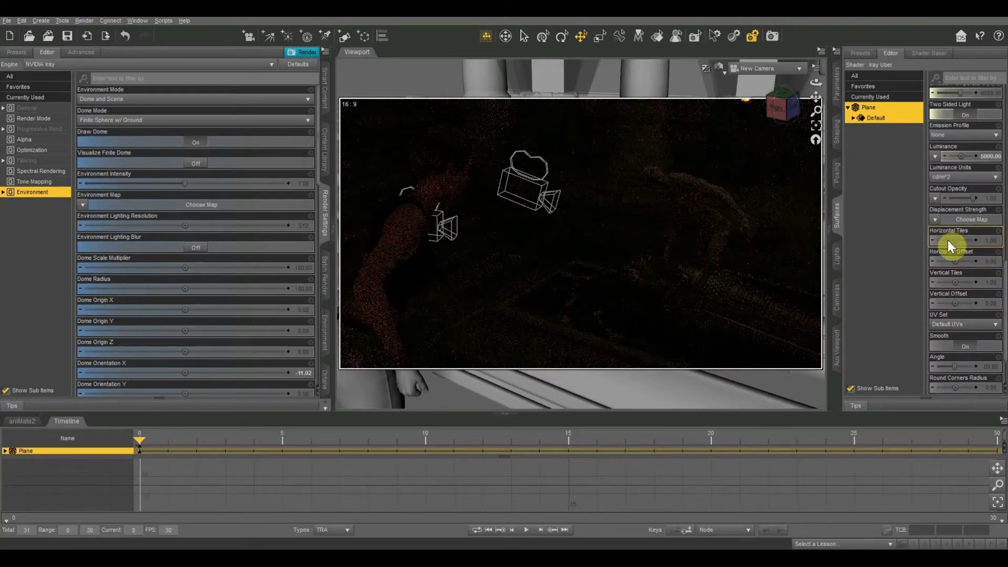
pyautogui.scroll(3, 949, 229)
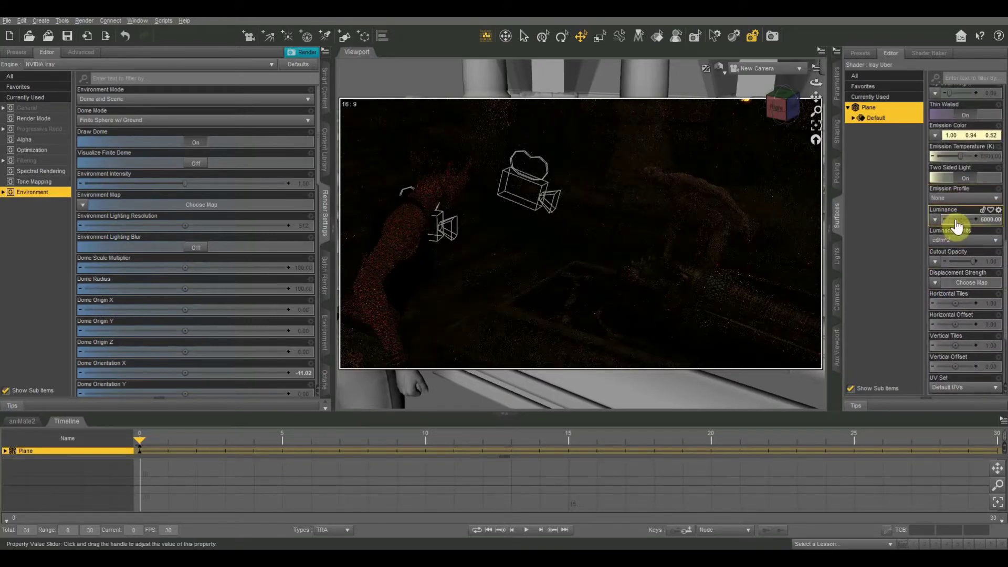
pyautogui.moveTo(956, 225)
pyautogui.mouseDown()
pyautogui.moveTo(963, 217)
pyautogui.moveTo(990, 221)
pyautogui.moveTo(1004, 247)
pyautogui.moveTo(960, 217)
pyautogui.moveTo(1002, 254)
pyautogui.moveTo(960, 223)
pyautogui.moveTo(1001, 370)
pyautogui.moveTo(1001, 216)
pyautogui.moveTo(960, 219)
pyautogui.mouseUp()
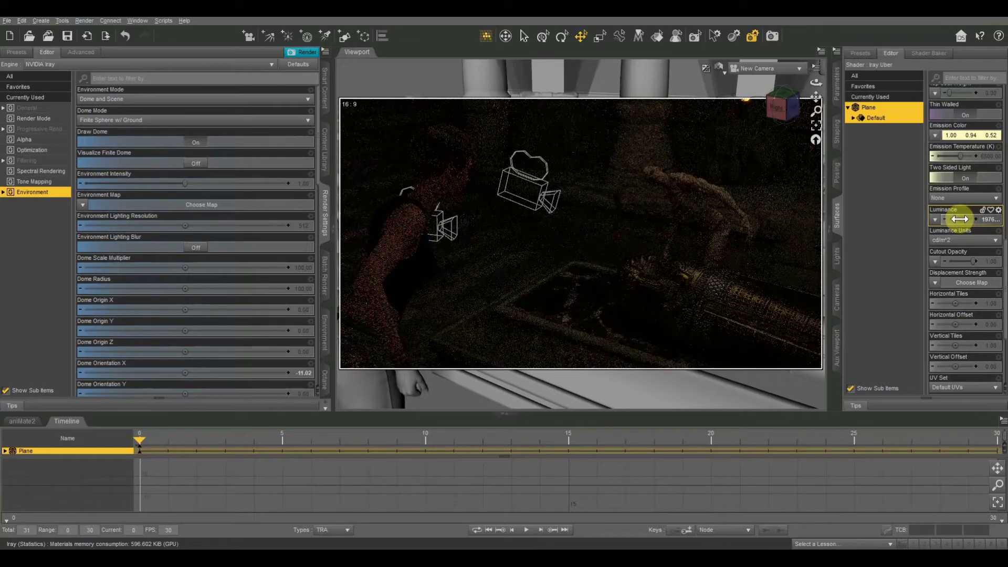
pyautogui.moveTo(960, 218)
pyautogui.mouseDown()
pyautogui.moveTo(983, 218)
pyautogui.moveTo(1003, 255)
pyautogui.moveTo(1001, 396)
pyautogui.mouseUp()
pyautogui.moveTo(1001, 260); pyautogui.dragTo(1002, 341)
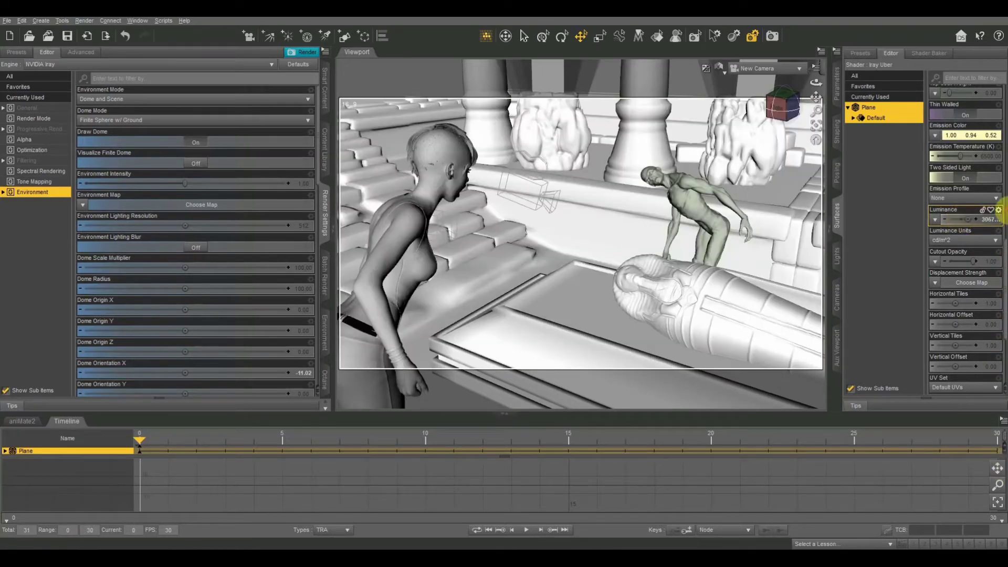
pyautogui.moveTo(1002, 210); pyautogui.dragTo(963, 219)
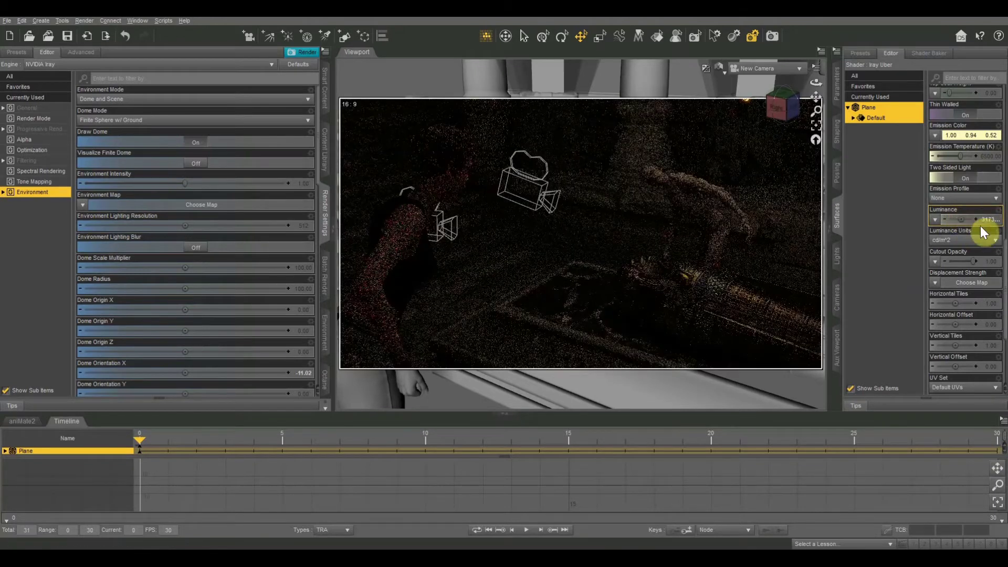
pyautogui.click(988, 220)
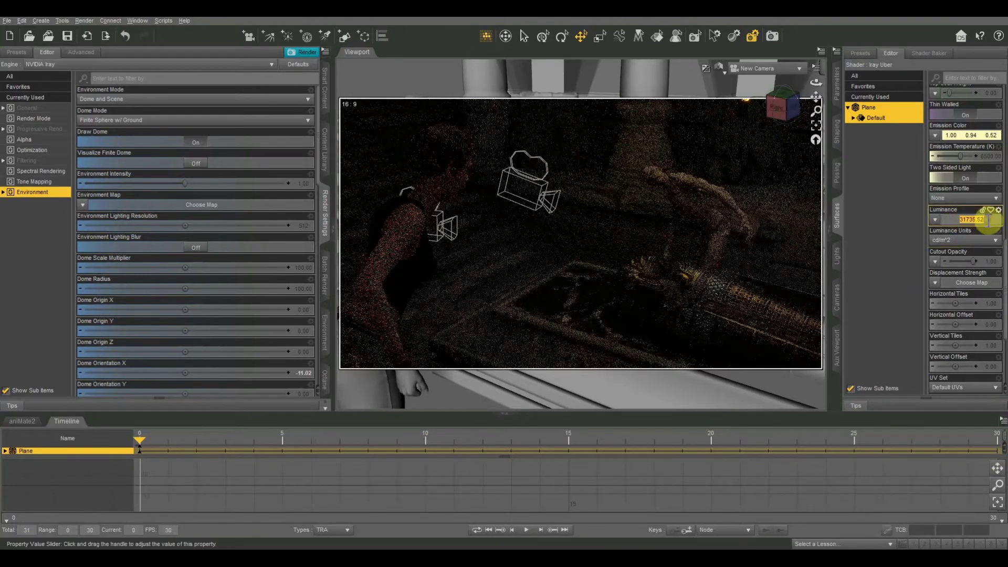
pyautogui.click(896, 208)
pyautogui.click(868, 107)
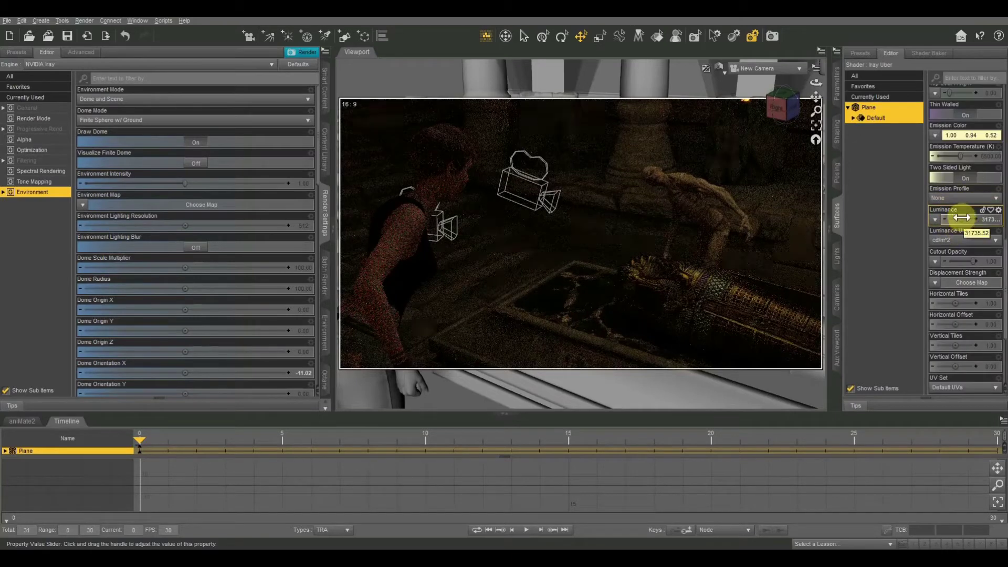
pyautogui.click(962, 218)
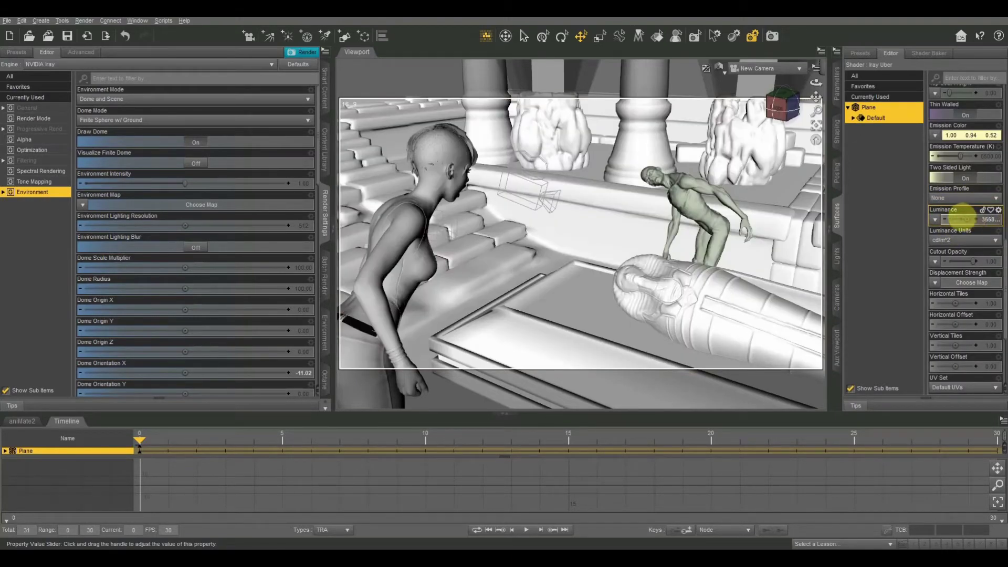
pyautogui.moveTo(963, 218); pyautogui.dragTo(961, 218)
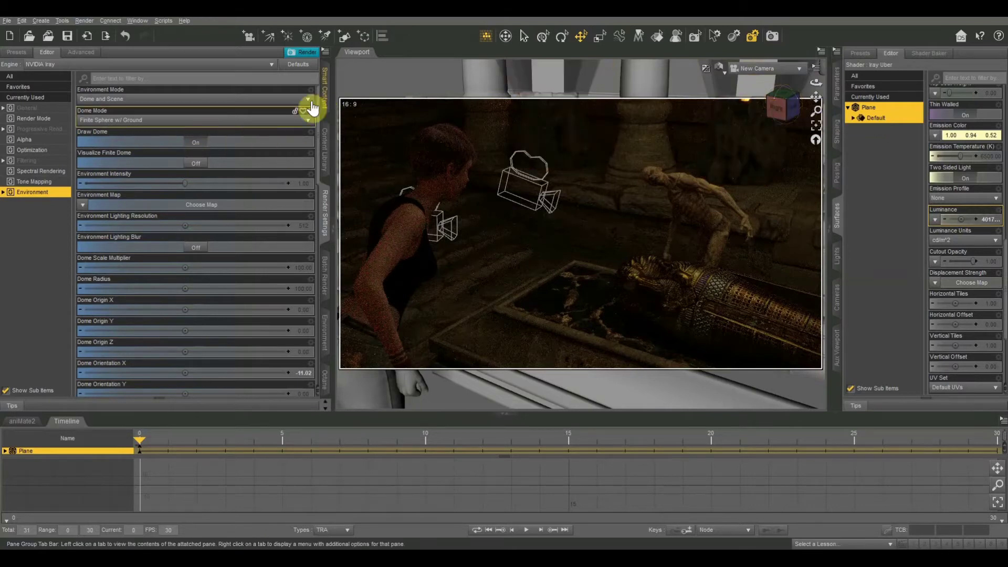
# - Load EGVL Short Filter Sunlight Prop2 from the Directional Short props of Epic Godrays & Volumetric Light
pyautogui.click(328, 94)
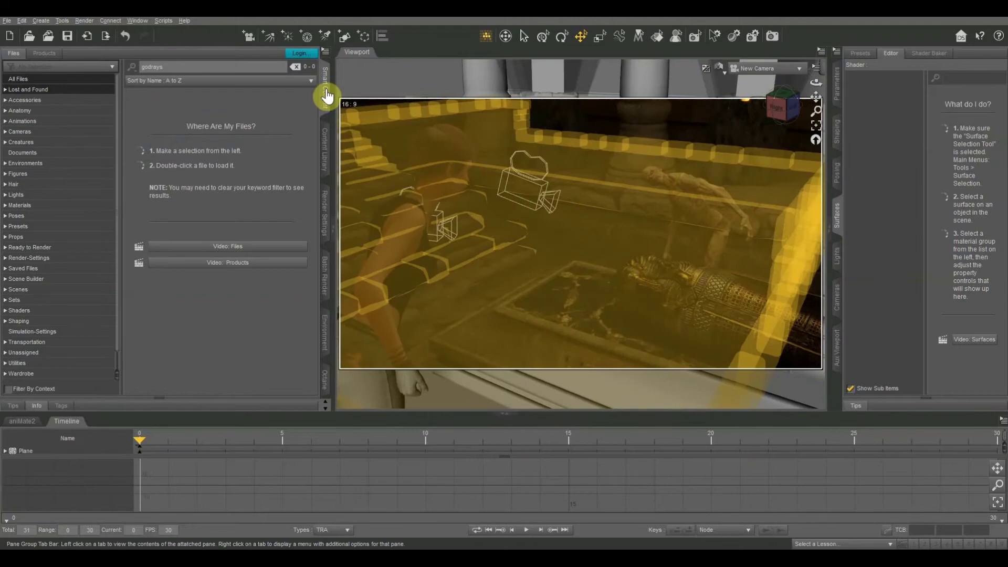
pyautogui.click(326, 151)
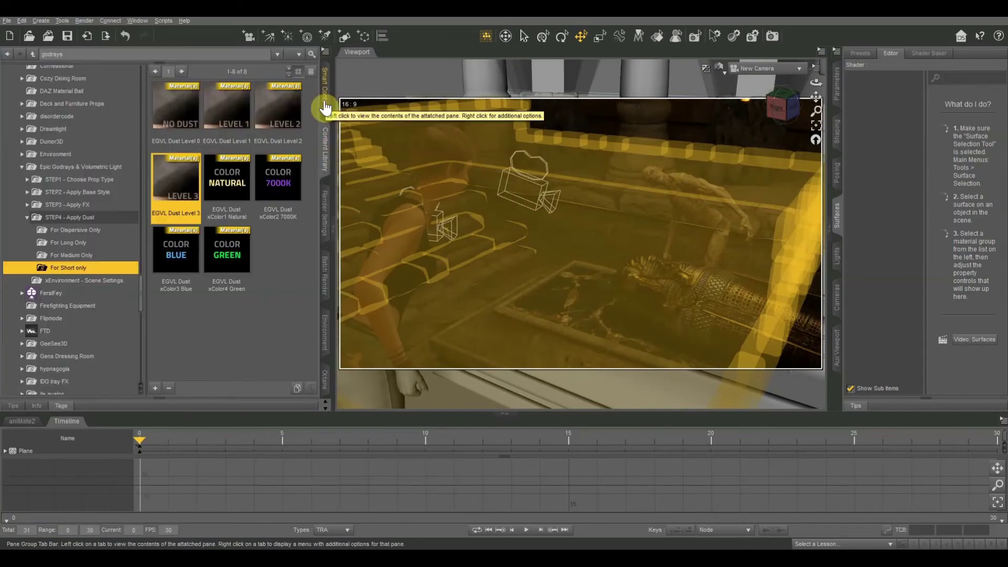
pyautogui.click(68, 181)
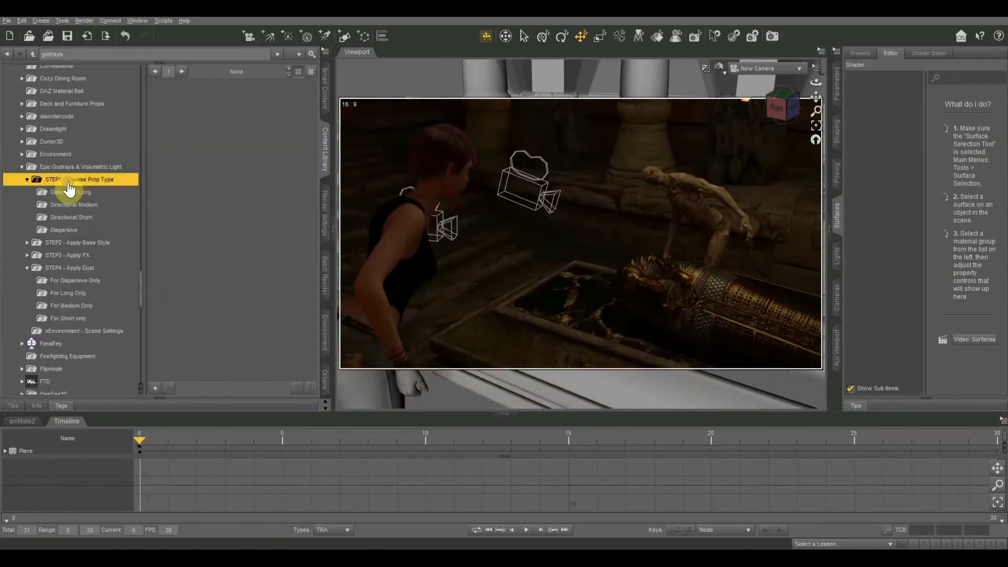
pyautogui.click(71, 216)
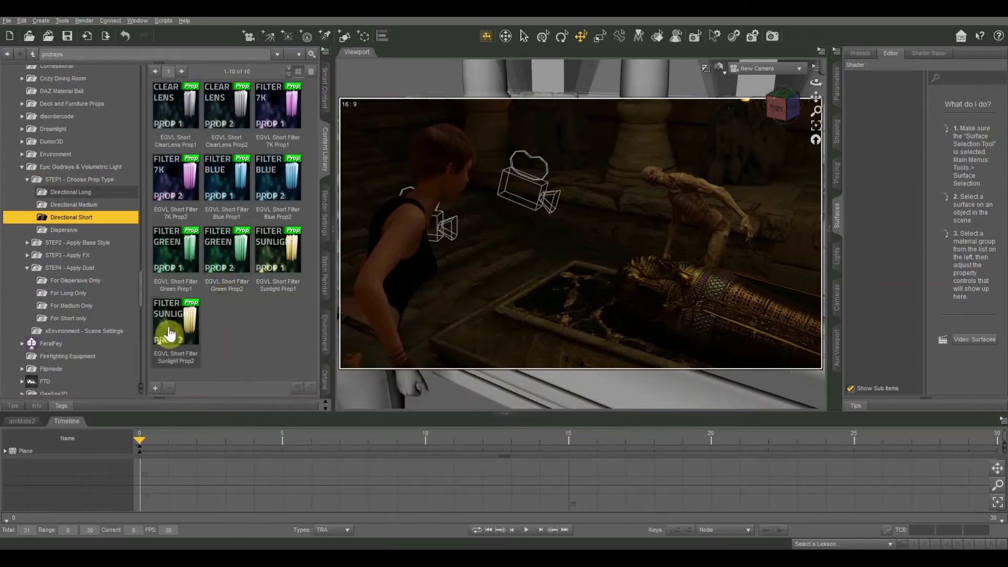
pyautogui.moveTo(170, 332)
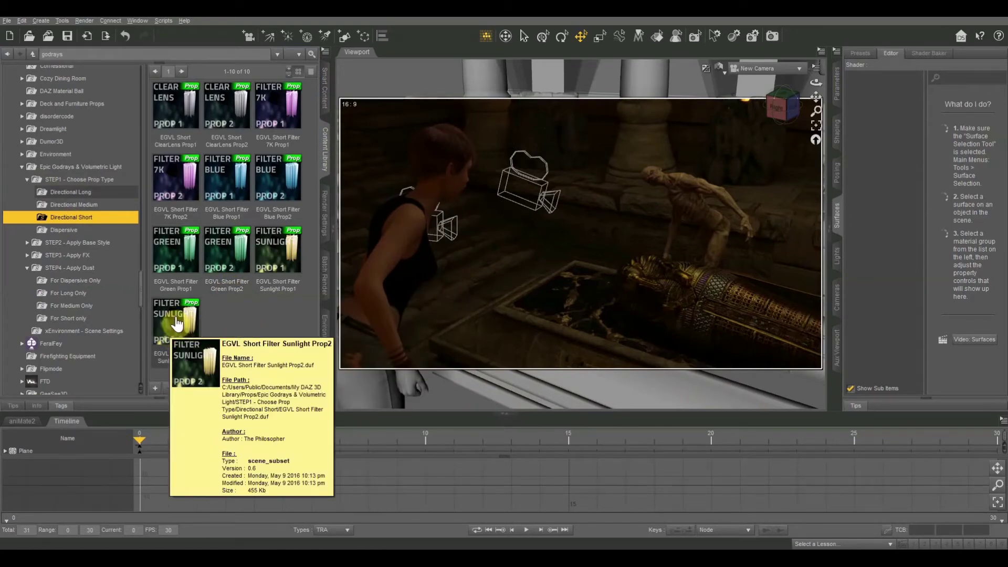
pyautogui.click(177, 323)
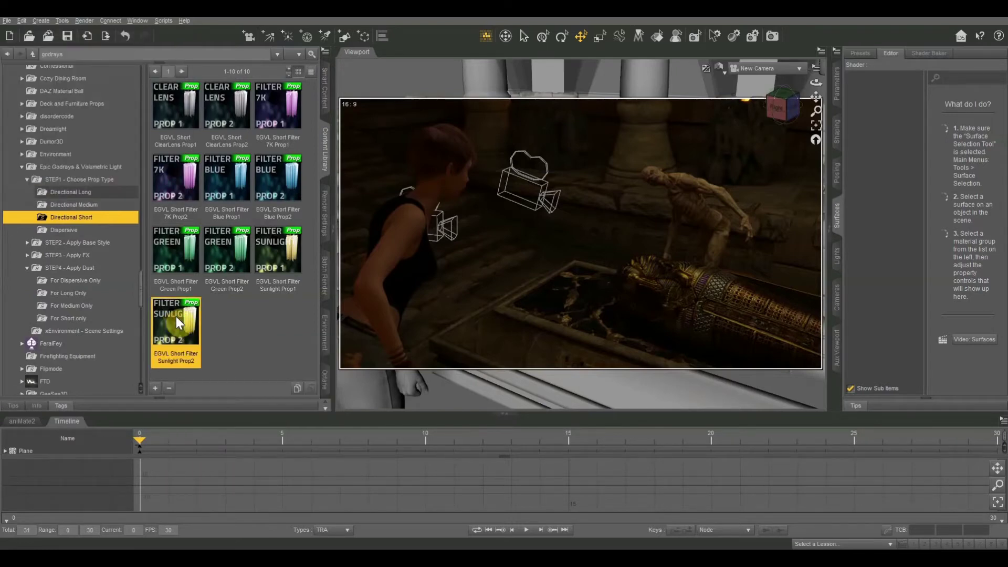
# - Return to the Perspective View and display the scene as Texture Shaded
pyautogui.click(771, 70)
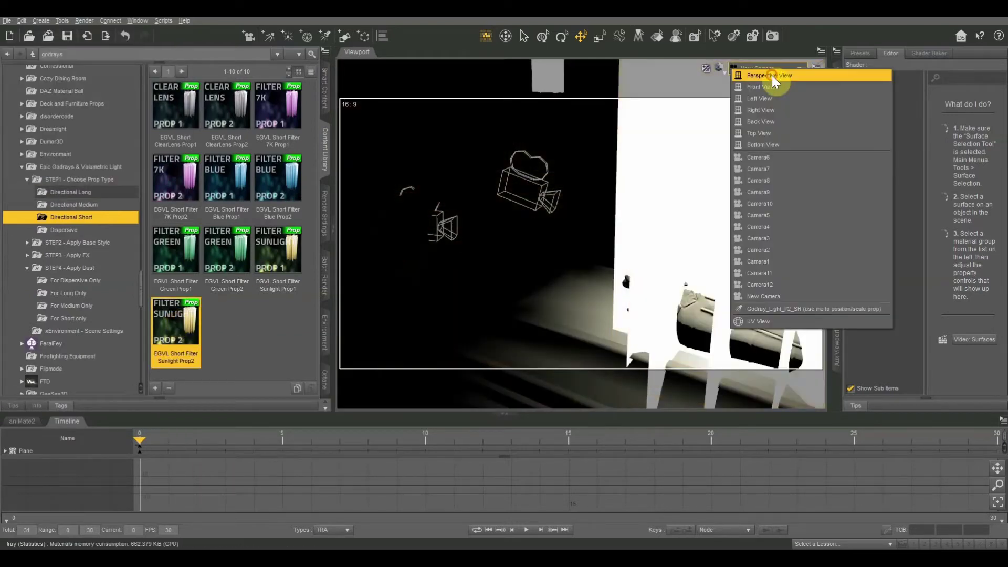
pyautogui.click(772, 75)
pyautogui.click(719, 68)
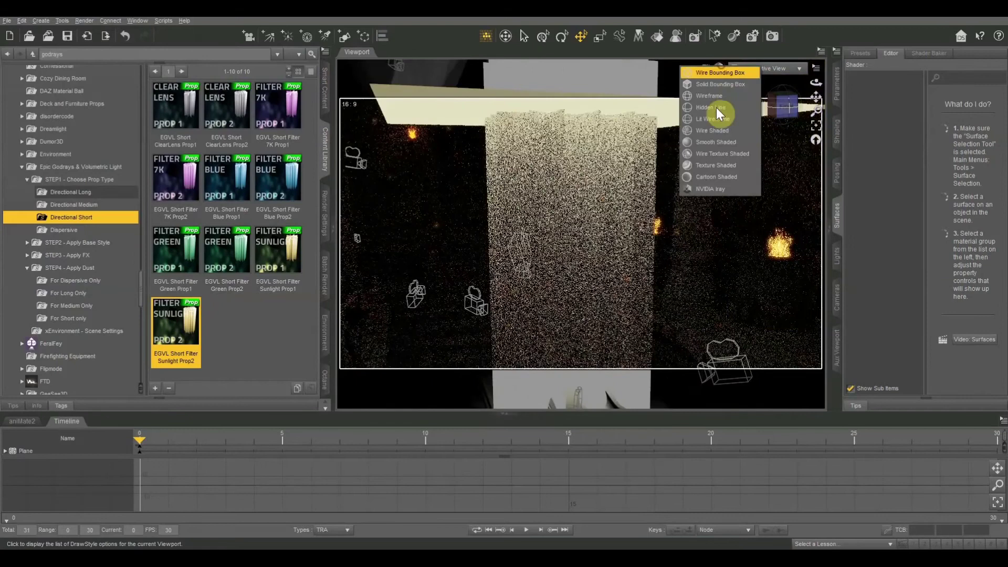
pyautogui.click(717, 166)
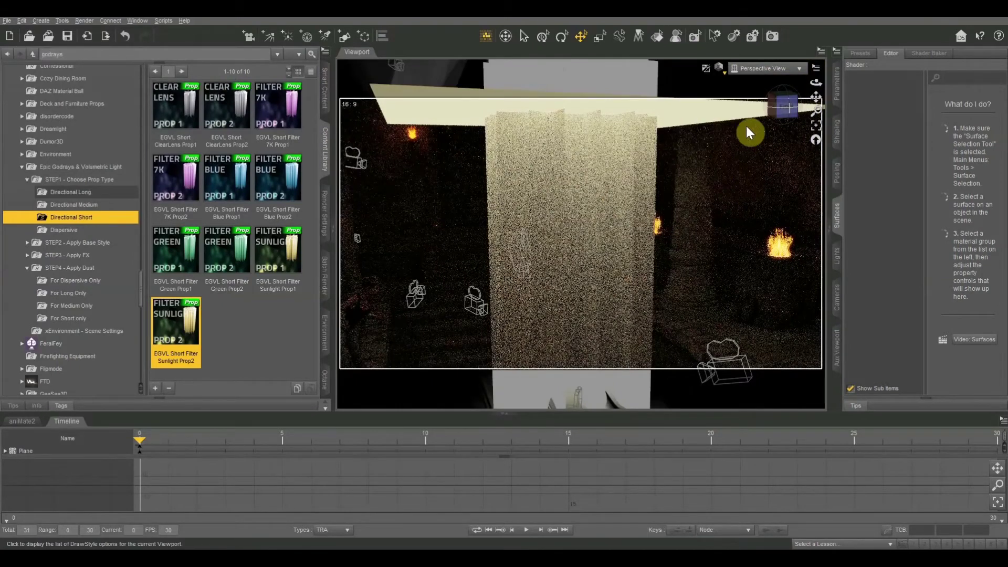
pyautogui.moveTo(785, 111); pyautogui.dragTo(698, 227)
# - Select the Godray_Light_P2_SH prop and move it along Z to about -110
pyautogui.click(840, 87)
pyautogui.click(876, 55)
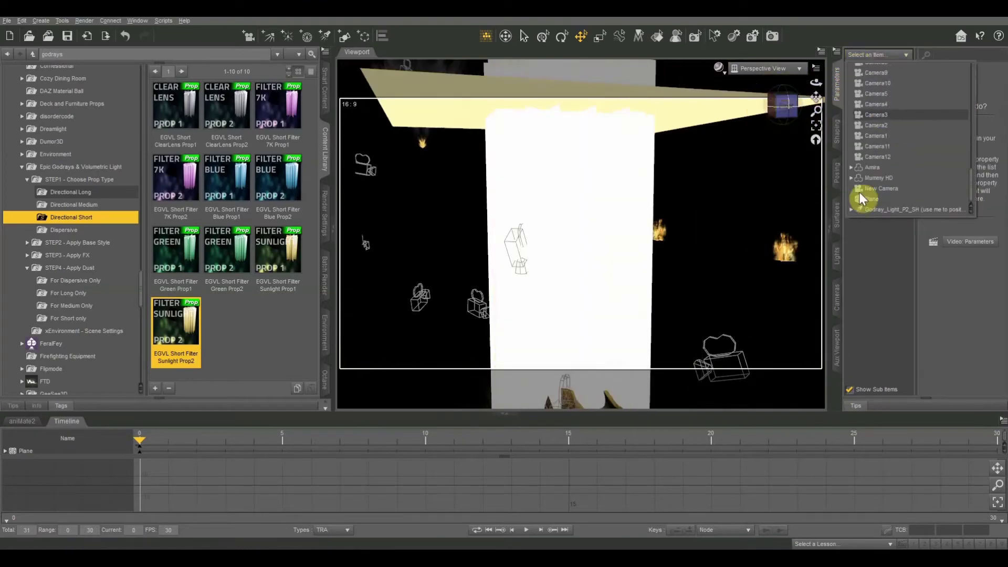
pyautogui.click(882, 209)
pyautogui.moveTo(783, 108); pyautogui.dragTo(603, 263)
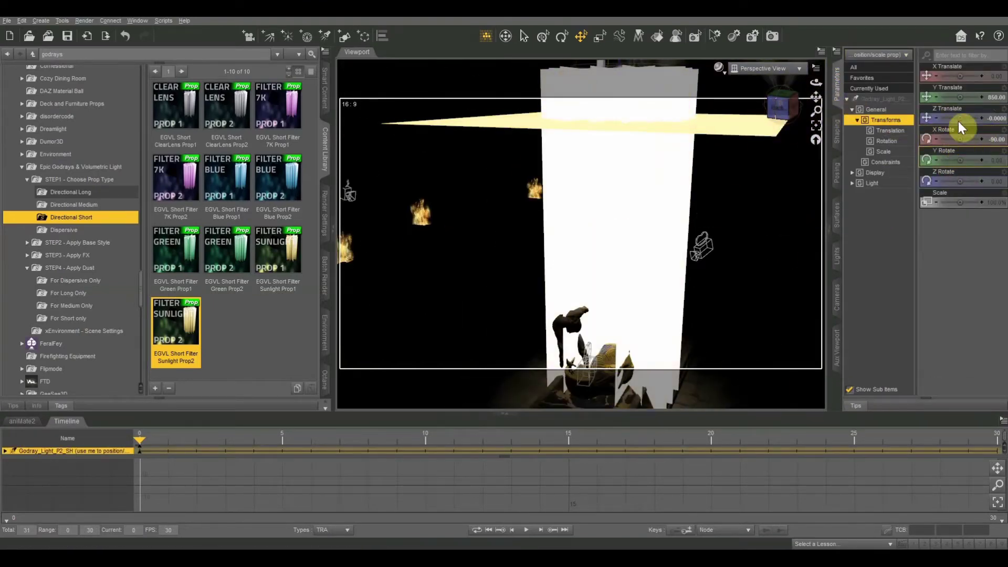
pyautogui.moveTo(959, 121); pyautogui.dragTo(940, 118)
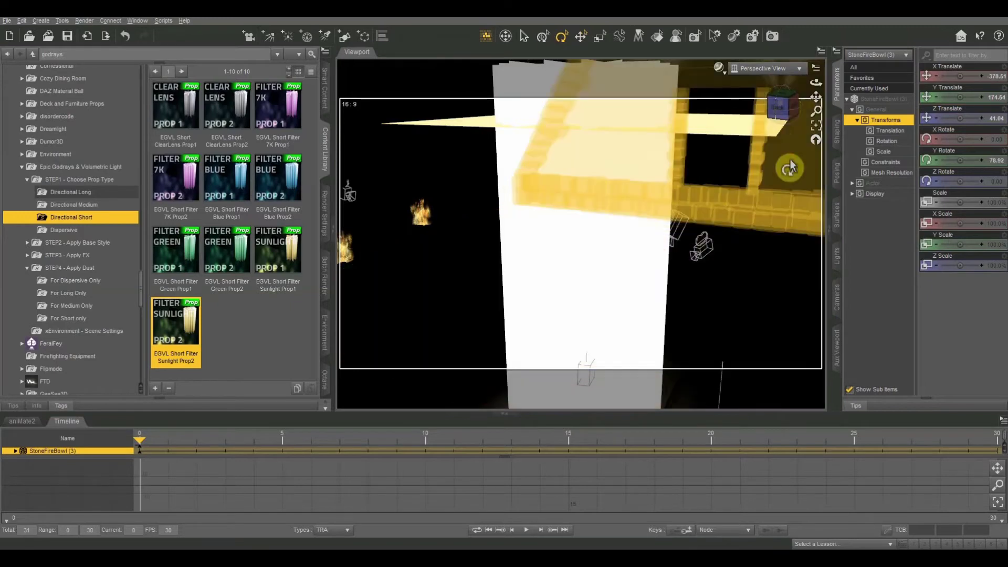
# - Select the Godray_Light_P2_SH prop and tilt it about its X axis to about -106.75 degrees
pyautogui.moveTo(816, 97); pyautogui.dragTo(581, 121)
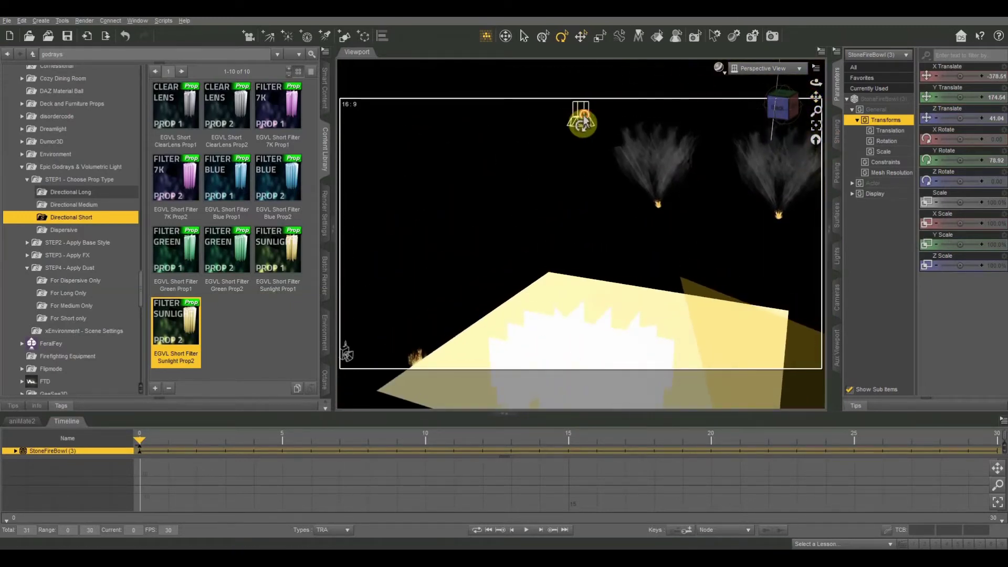
pyautogui.click(878, 54)
pyautogui.click(877, 209)
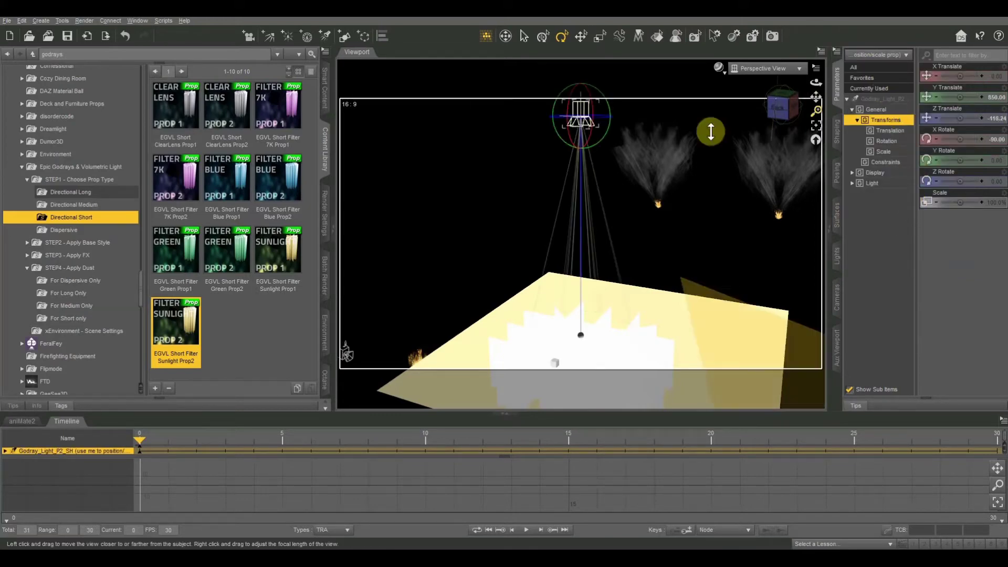
pyautogui.click(571, 138)
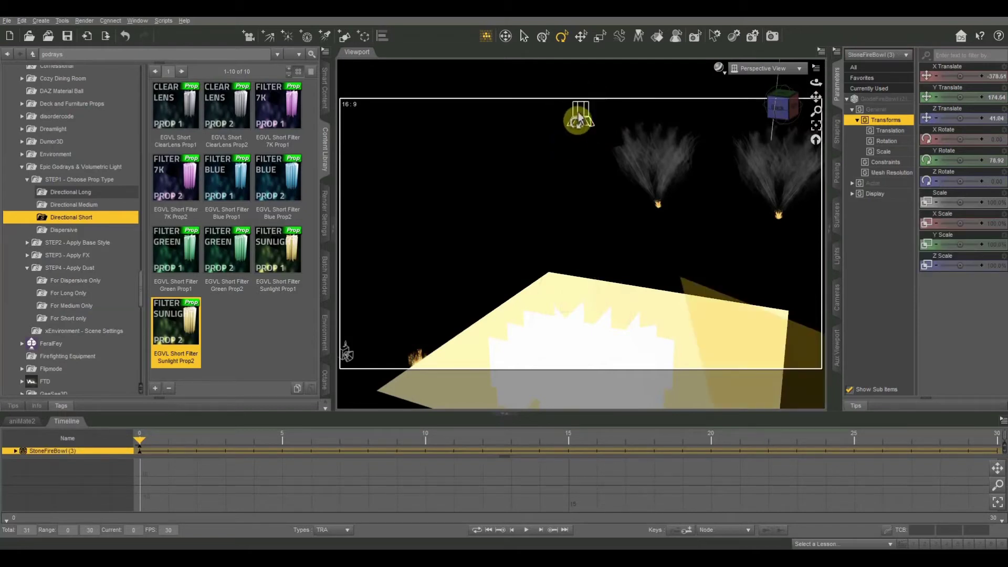
pyautogui.click(878, 54)
pyautogui.click(871, 210)
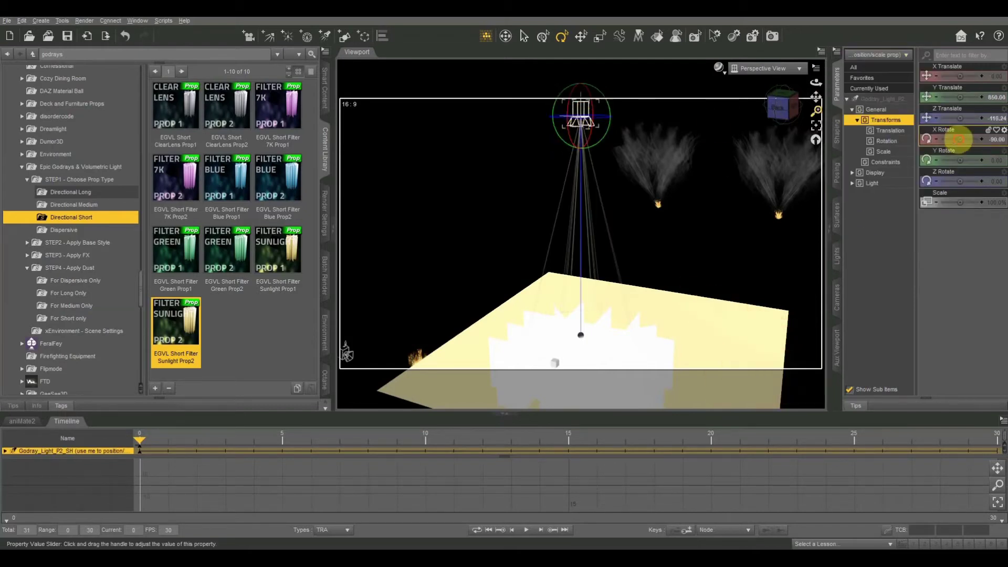
pyautogui.moveTo(963, 140); pyautogui.dragTo(956, 139)
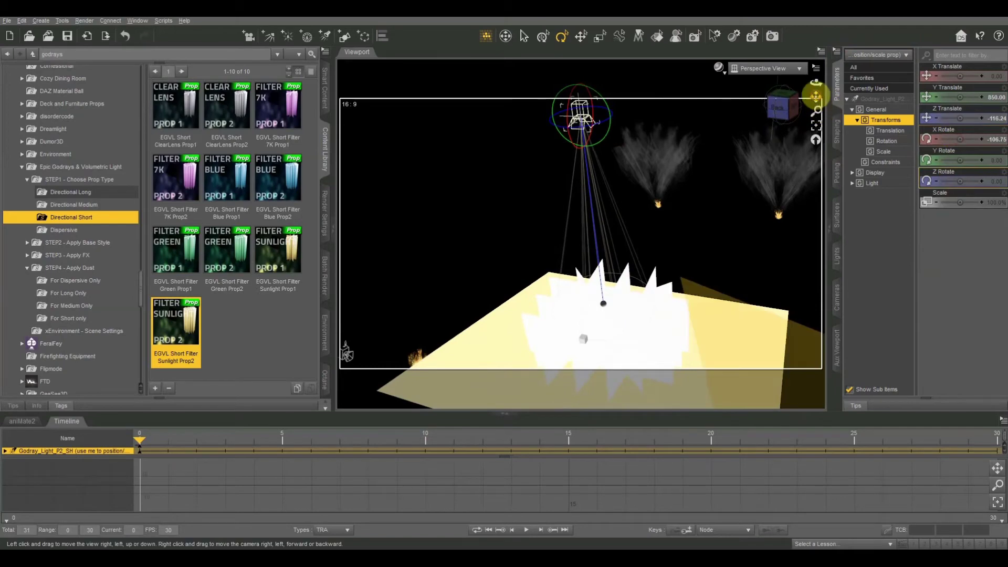
# - Move the godray light along Z to about -272 and enlarge its overall scale to about 175%
pyautogui.moveTo(816, 97); pyautogui.dragTo(812, 100)
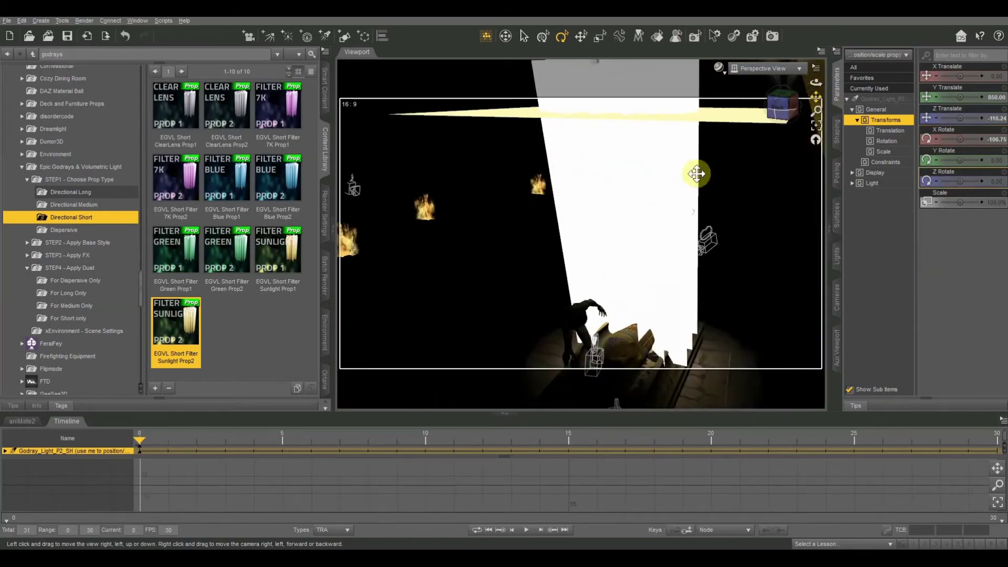
pyautogui.click(605, 226)
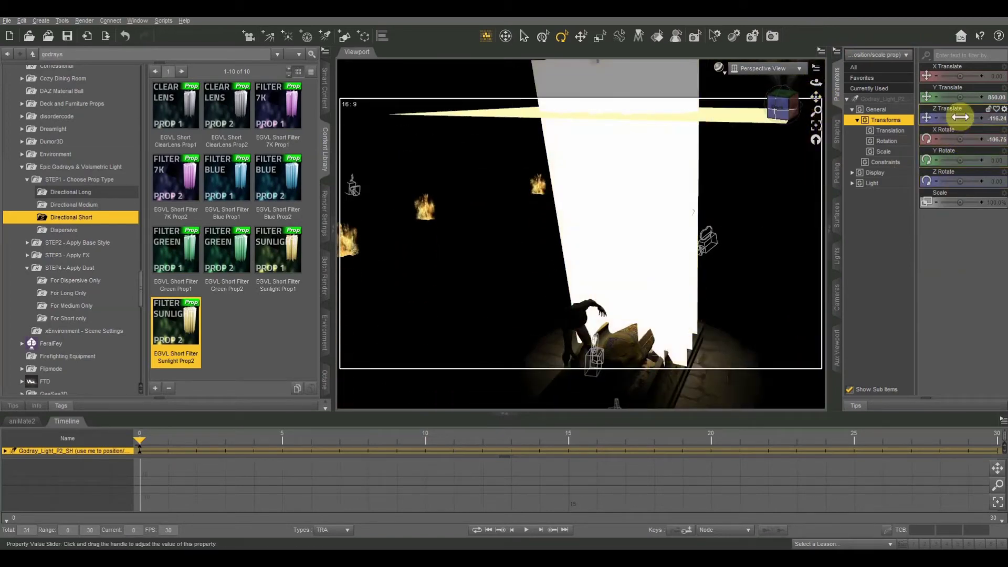
pyautogui.moveTo(960, 117)
pyautogui.mouseDown()
pyautogui.moveTo(951, 117)
pyautogui.moveTo(965, 119)
pyautogui.mouseUp()
pyautogui.moveTo(963, 200); pyautogui.dragTo(959, 199)
# - Switch the viewport to look at the scene through New Camera
pyautogui.moveTo(782, 111); pyautogui.dragTo(764, 83)
pyautogui.click(765, 69)
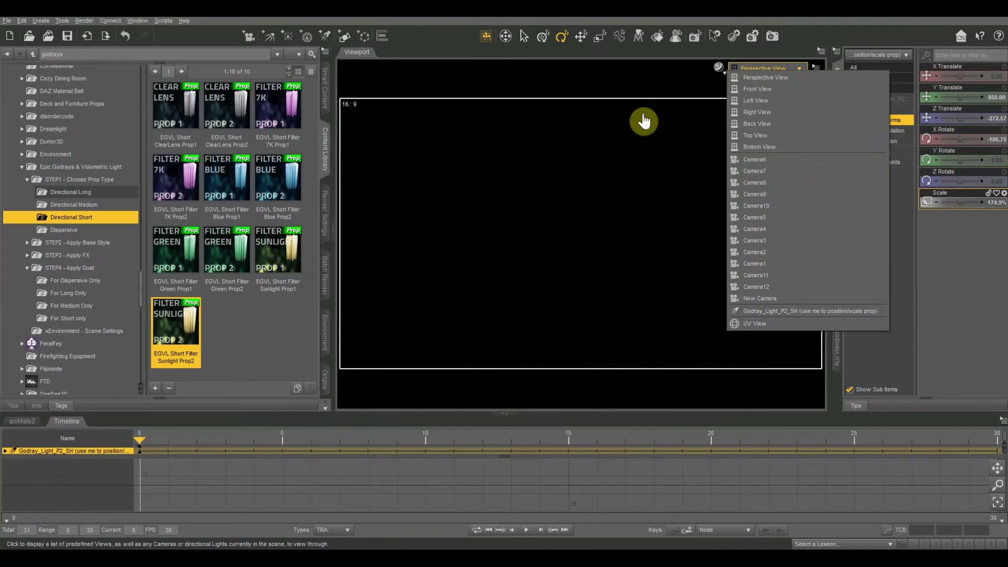
pyautogui.click(643, 117)
pyautogui.click(768, 68)
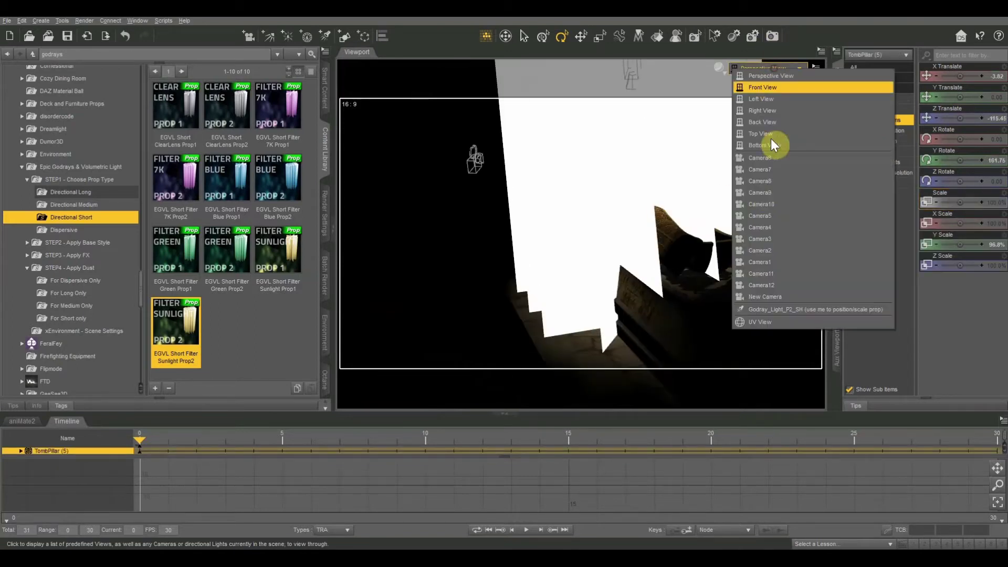
pyautogui.click(758, 297)
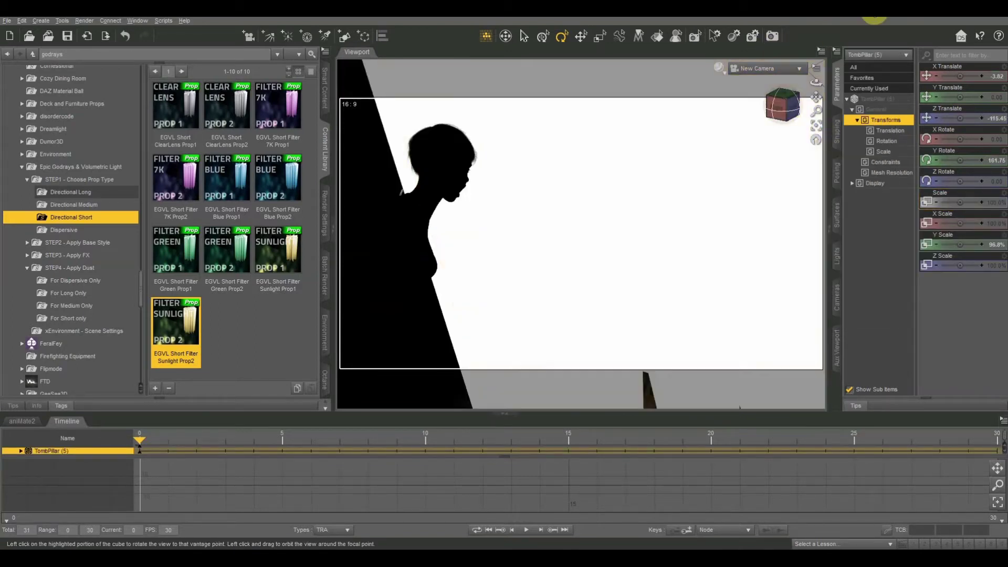
# - Select Prop2_Short and apply the EGVL Self Illuminated 1-ClearC base style made for short props
pyautogui.rightClick(670, 206)
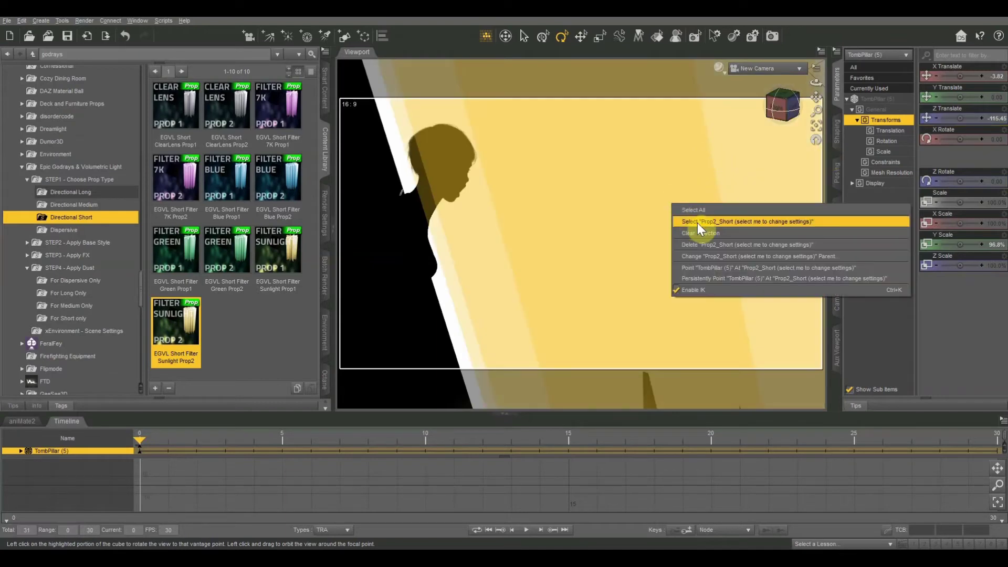
pyautogui.click(737, 221)
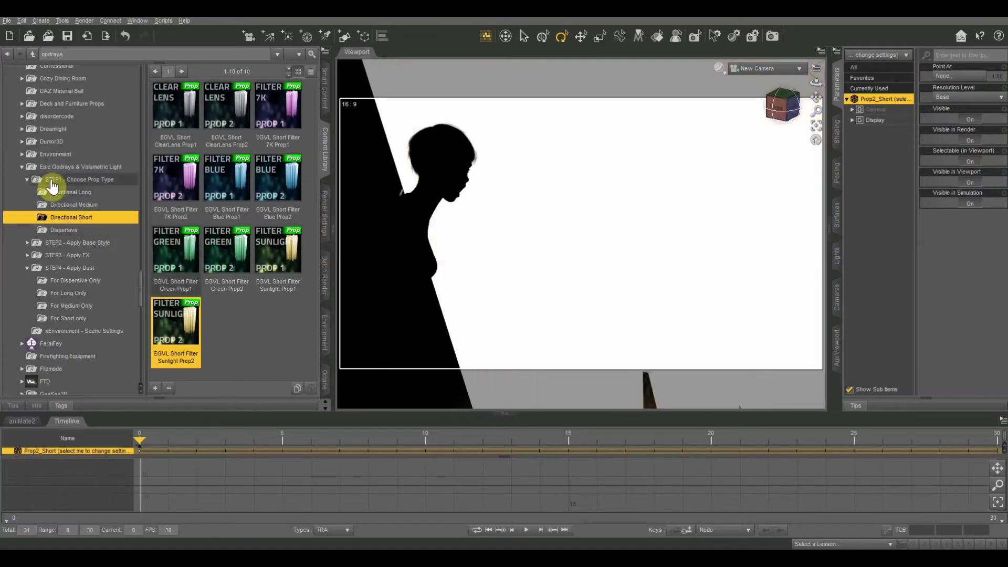
pyautogui.click(56, 178)
pyautogui.doubleClick(55, 192)
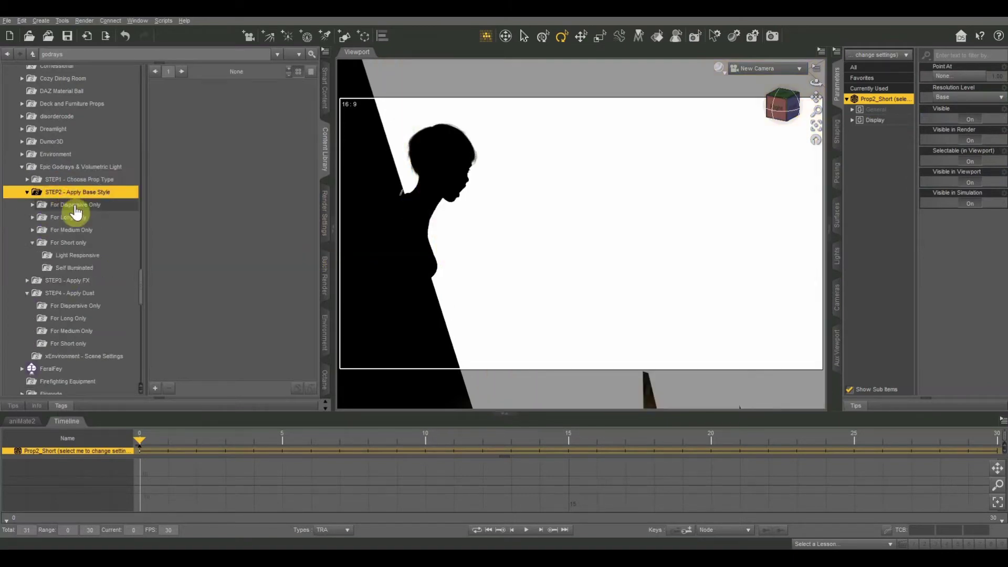
pyautogui.click(79, 268)
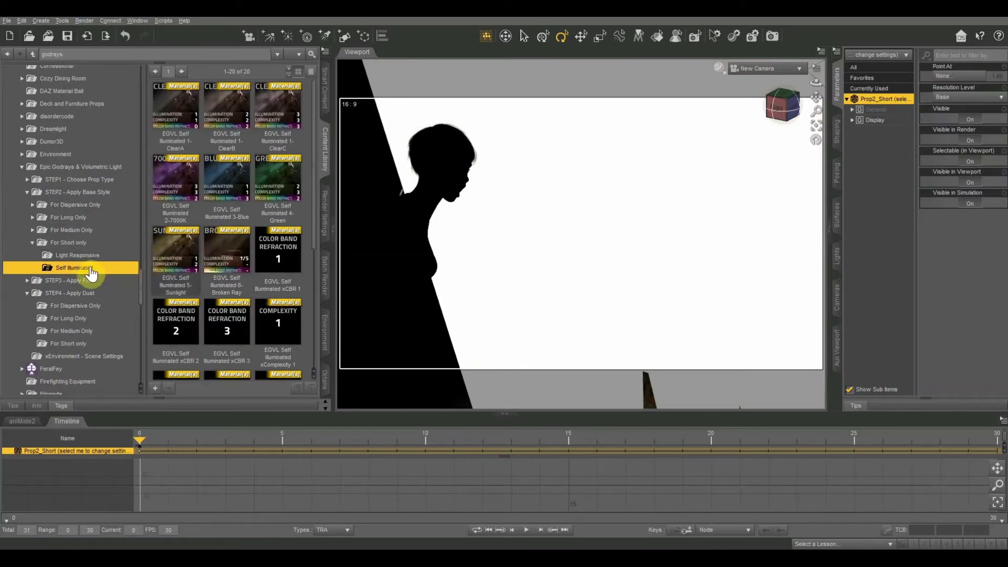
pyautogui.moveTo(190, 257)
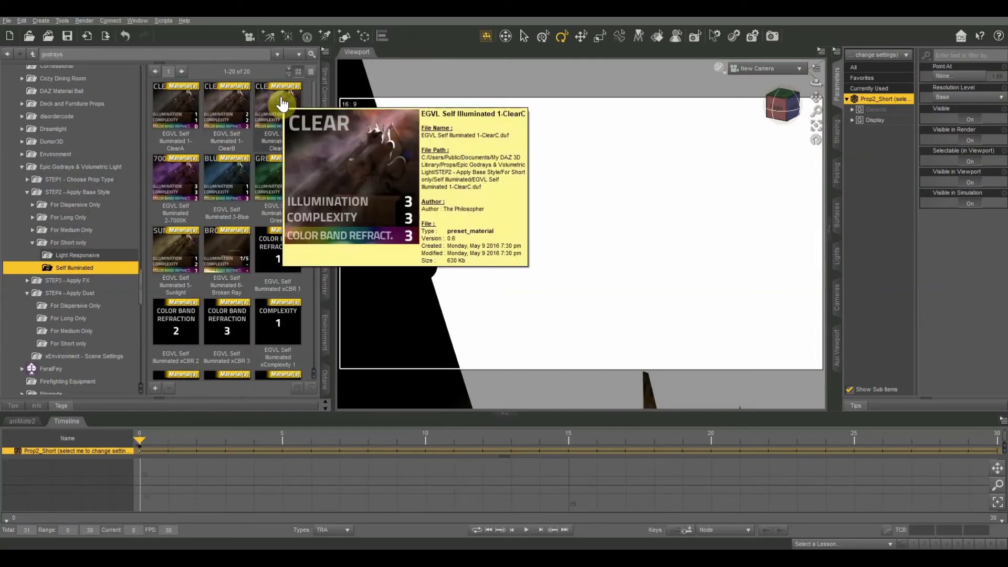
pyautogui.doubleClick(282, 101)
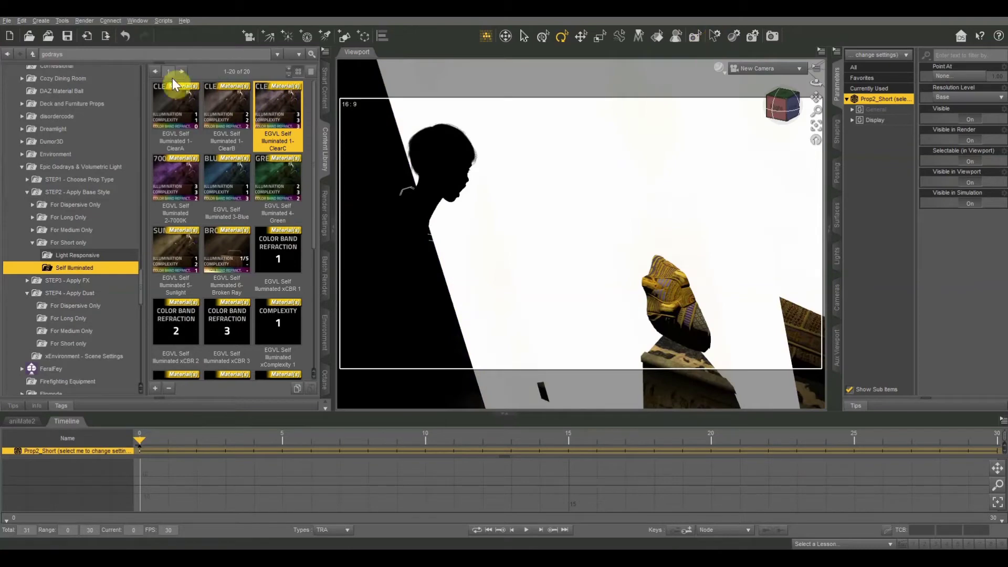
# - Apply the EGVL FX 0 preset for short props to the selected Prop2_Short
pyautogui.doubleClick(69, 244)
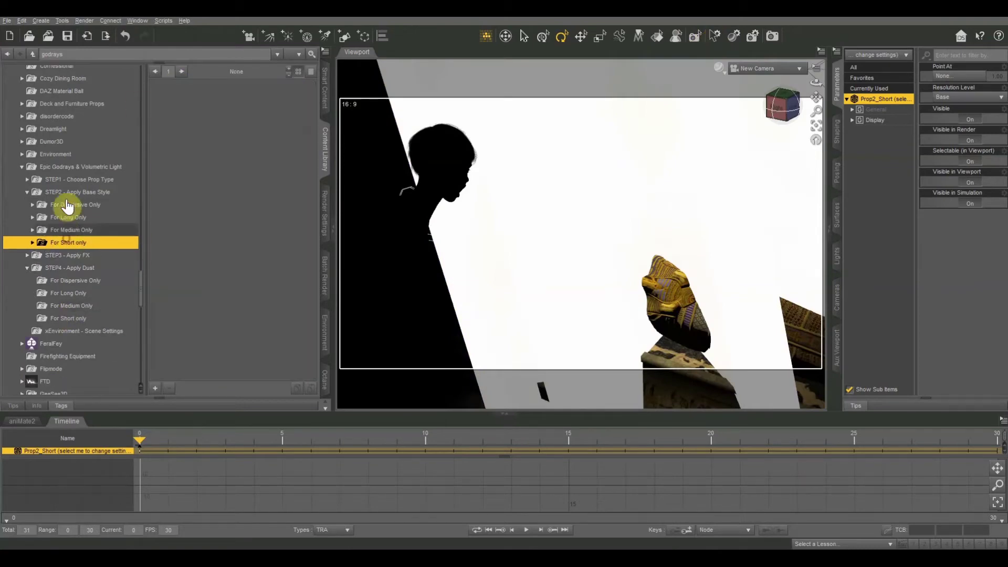
pyautogui.doubleClick(70, 192)
pyautogui.doubleClick(73, 205)
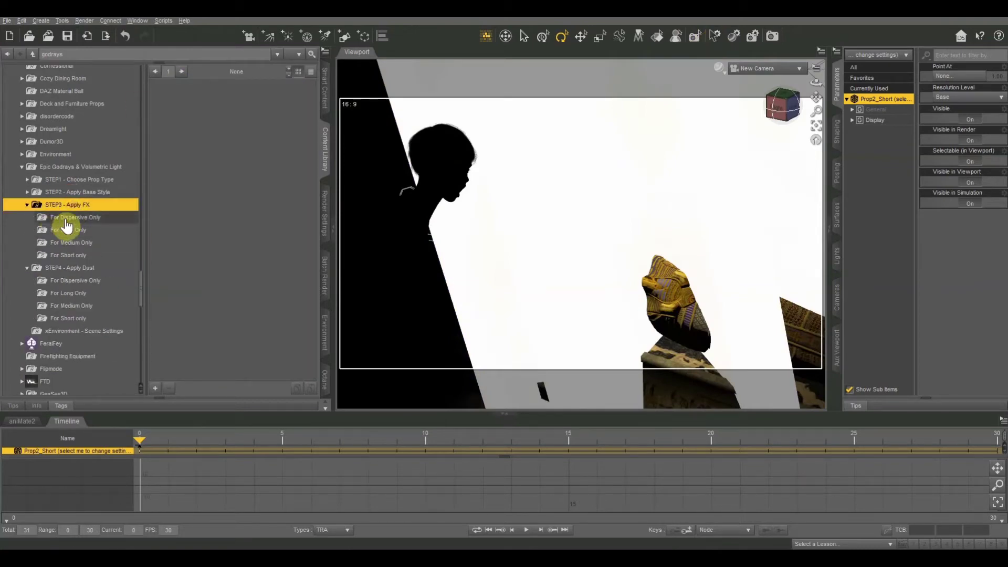
pyautogui.click(77, 257)
pyautogui.doubleClick(176, 108)
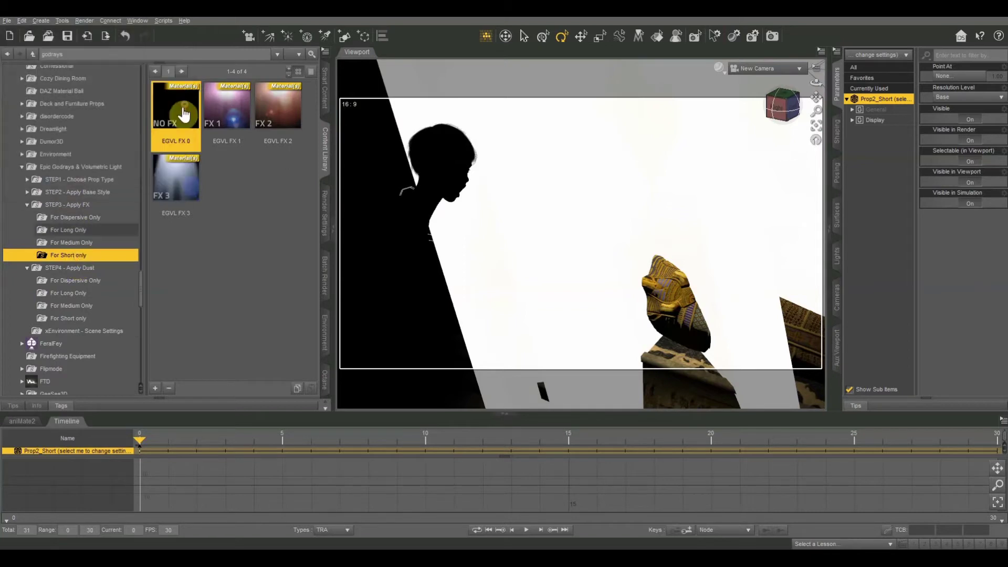
# - Apply the EGVL Dust Level 2 preset for short props to Prop2_Short
pyautogui.doubleClick(55, 205)
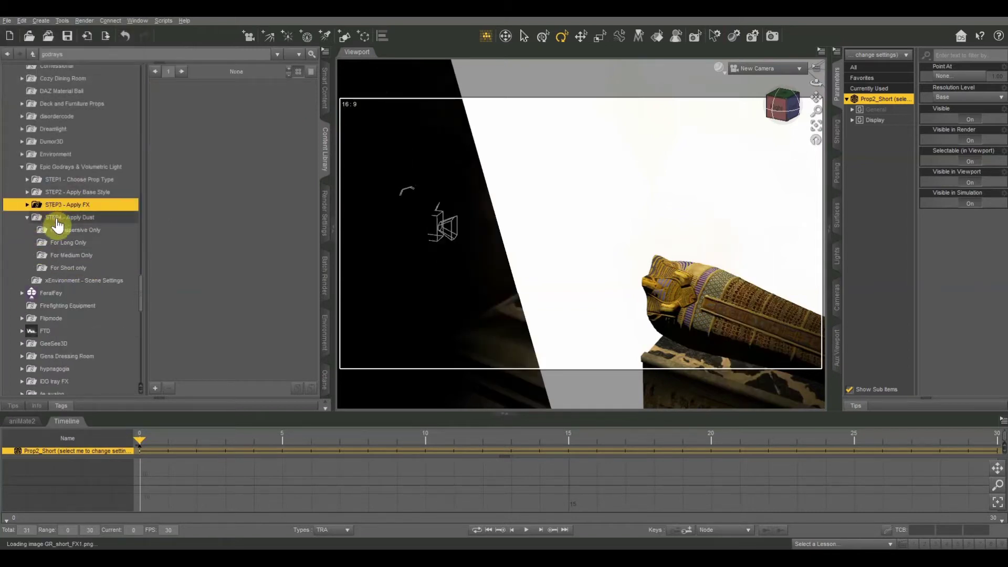
pyautogui.click(72, 267)
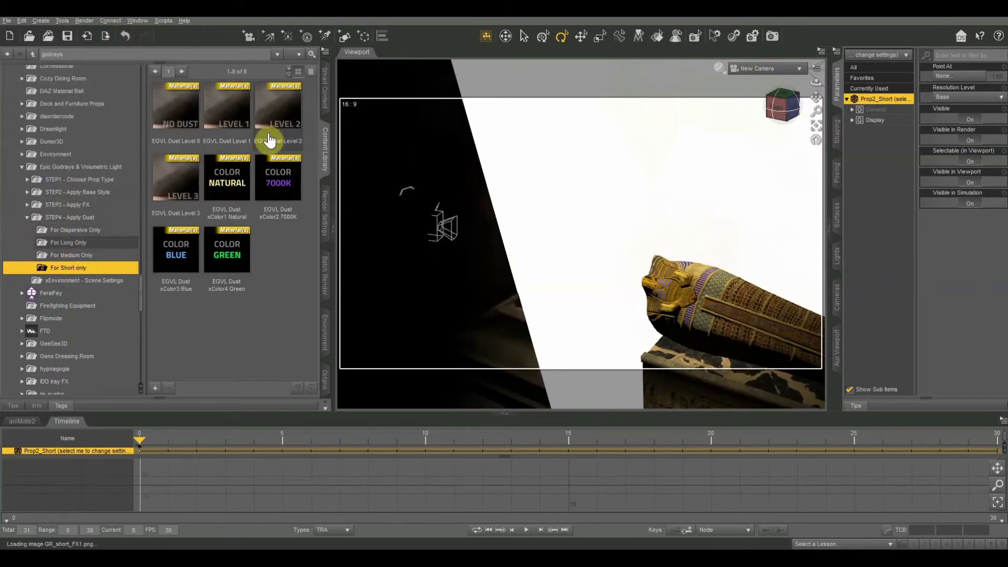
pyautogui.doubleClick(283, 111)
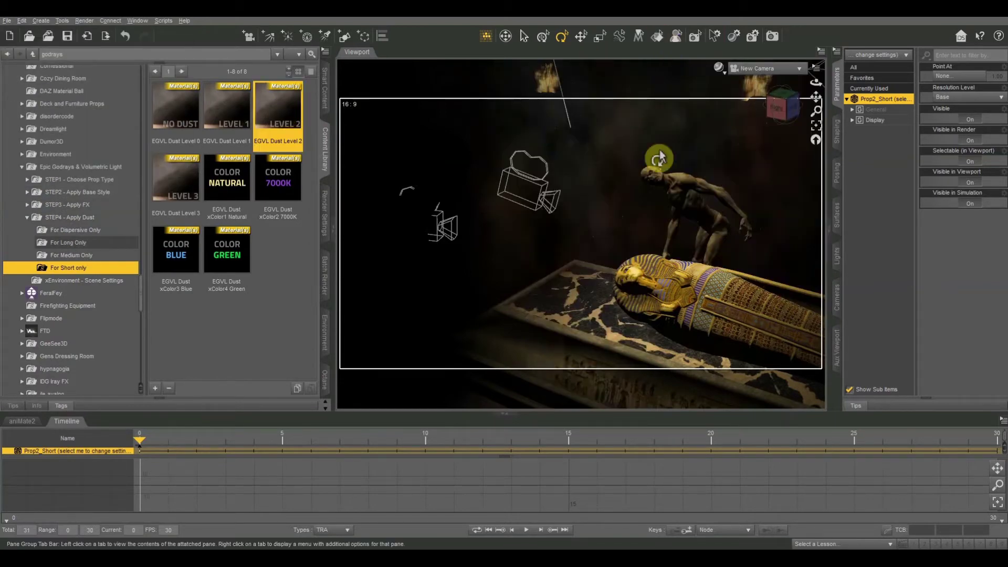
# - Preview the godray effect through New Camera in the NVIDIA Iray draw style
pyautogui.click(720, 67)
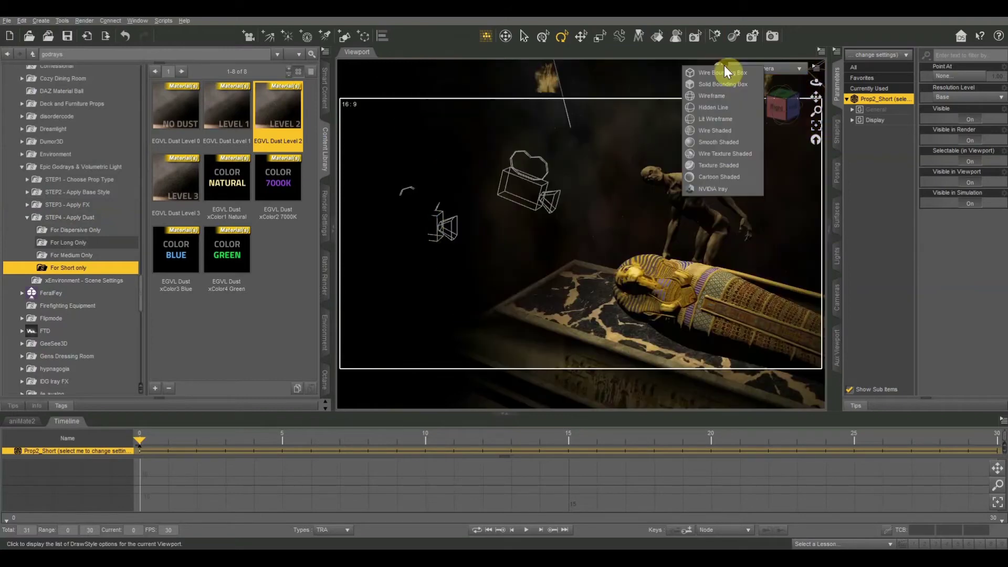
pyautogui.click(719, 189)
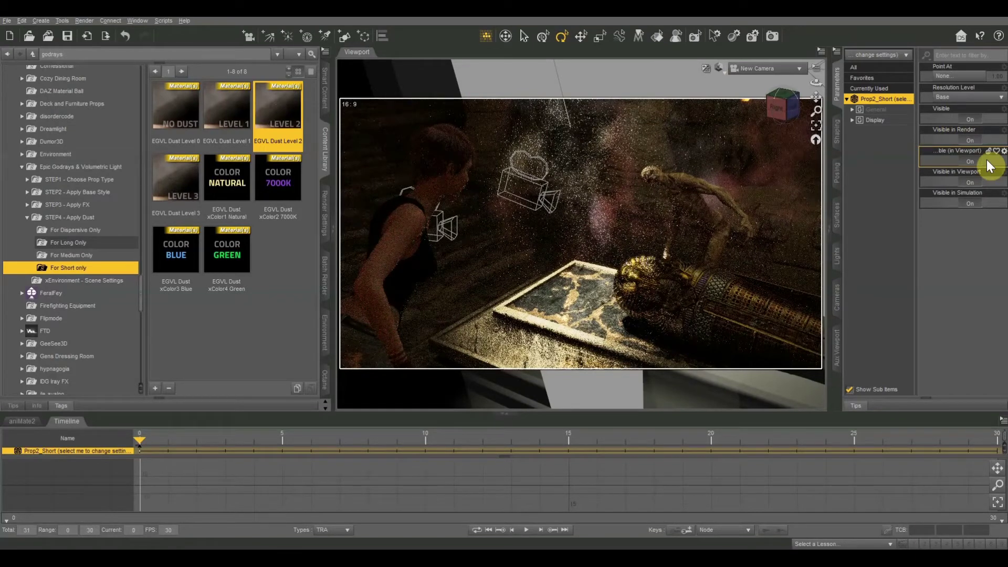
pyautogui.click(620, 223)
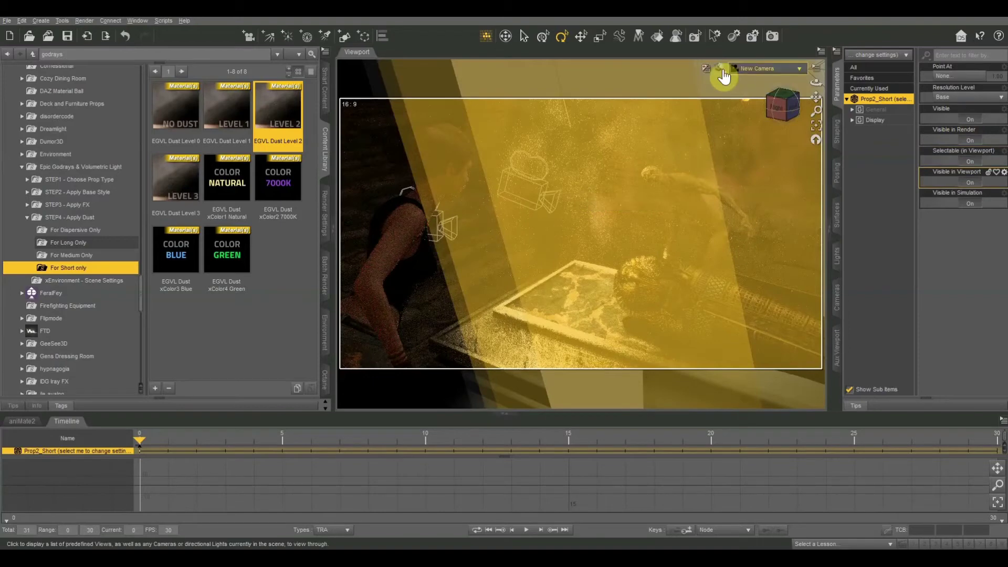
# - Return to a Texture Shaded Perspective View and move Godray_Light_P2_SH along X to about 66
pyautogui.click(754, 69)
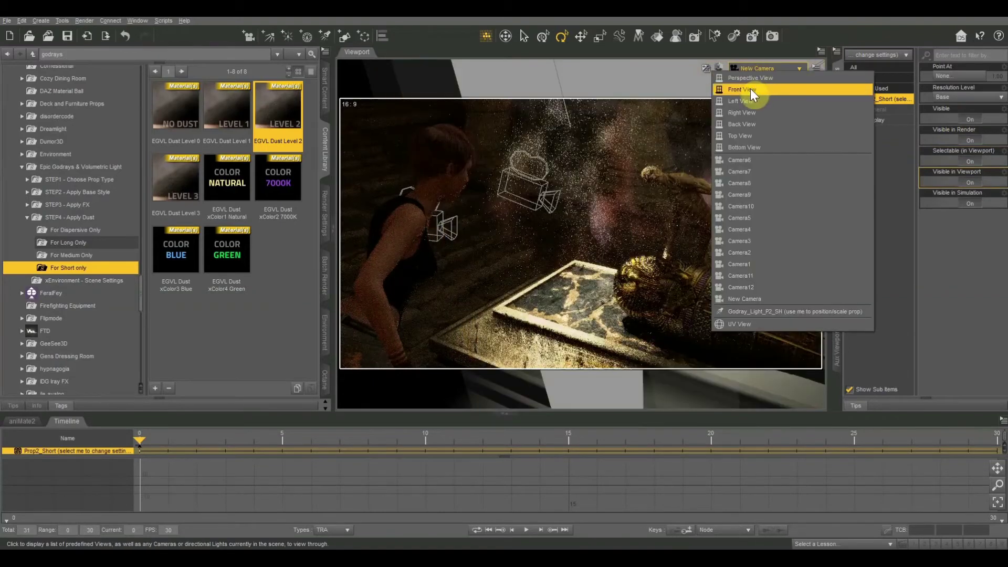
pyautogui.click(756, 79)
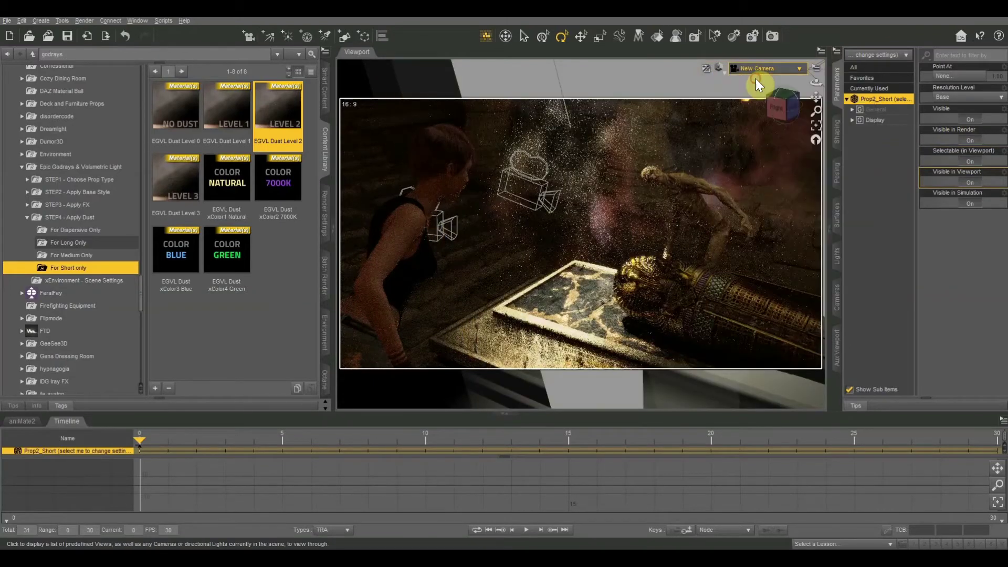
pyautogui.click(719, 67)
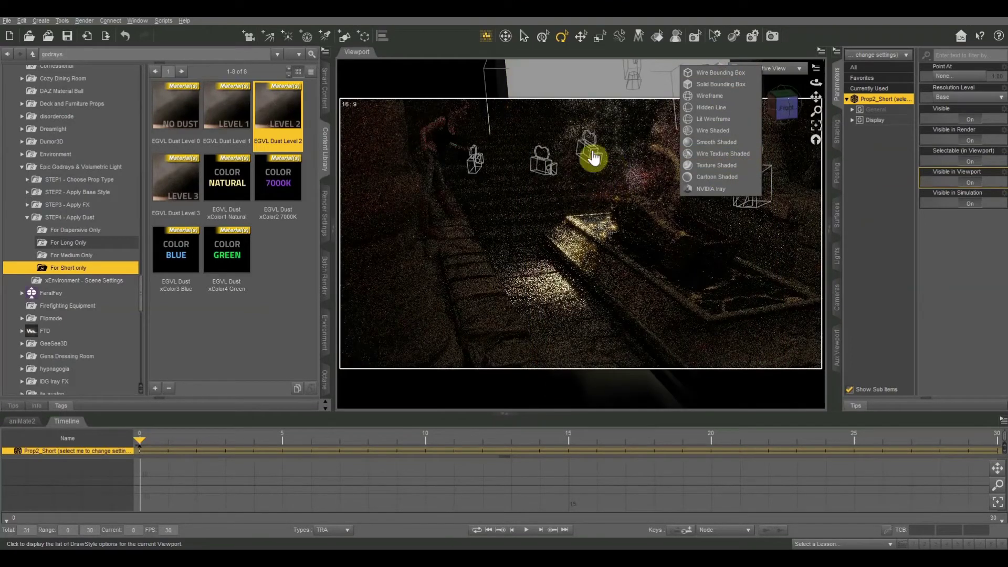
pyautogui.click(715, 165)
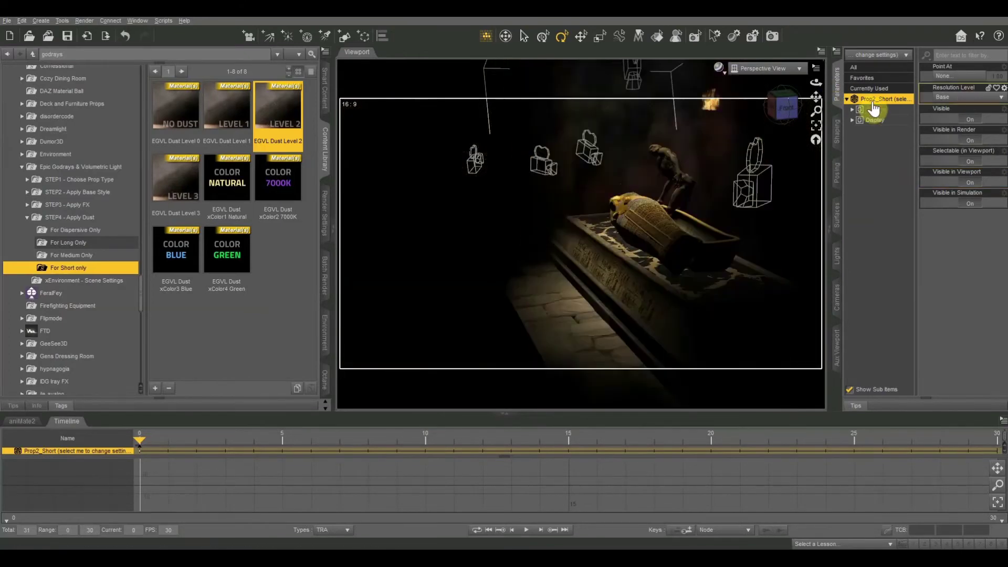
pyautogui.click(878, 54)
pyautogui.click(903, 198)
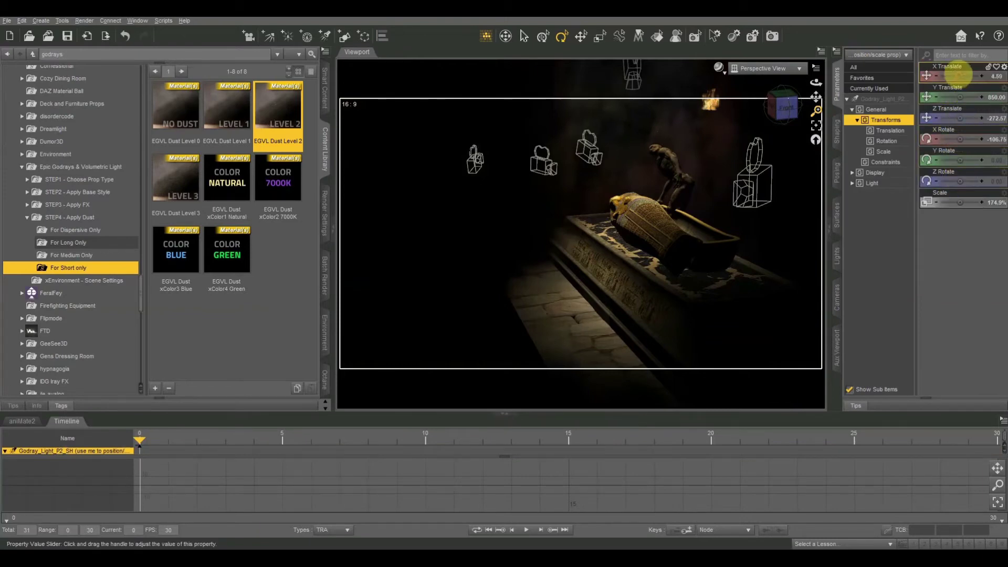
pyautogui.moveTo(959, 75); pyautogui.dragTo(967, 74)
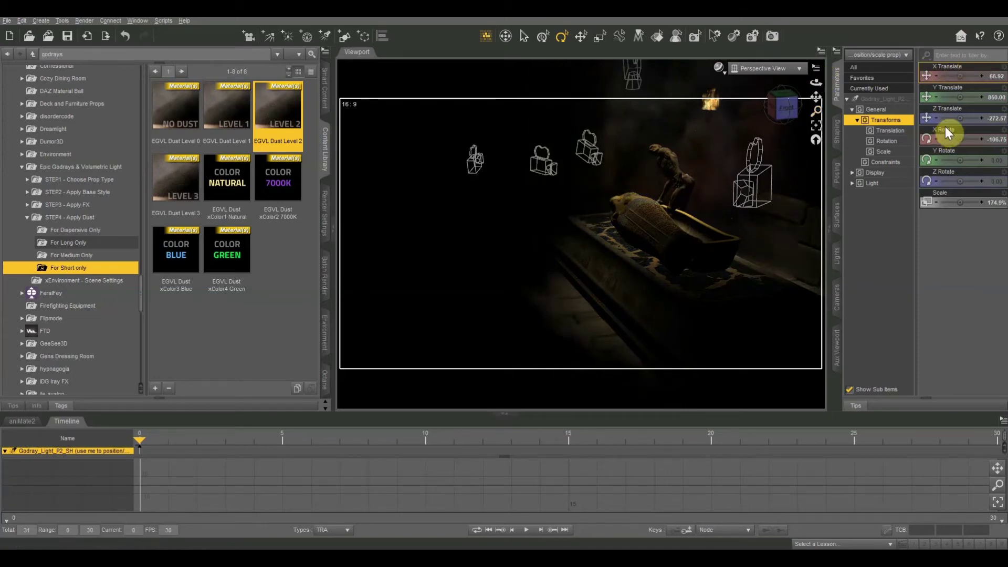
# - Preview the repositioned godray through New Camera in the NVIDIA Iray draw style
pyautogui.click(720, 69)
pyautogui.click(768, 67)
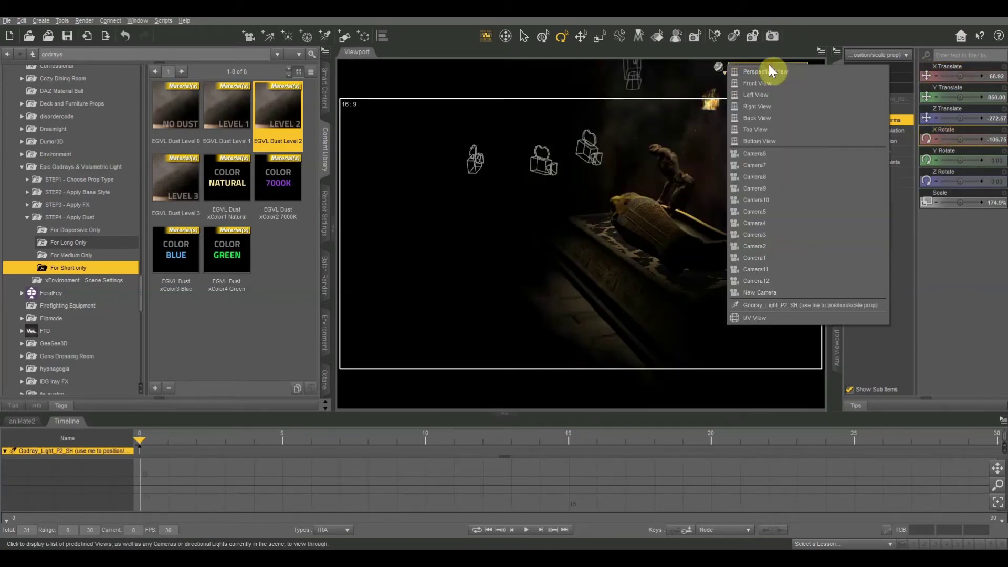
pyautogui.click(762, 293)
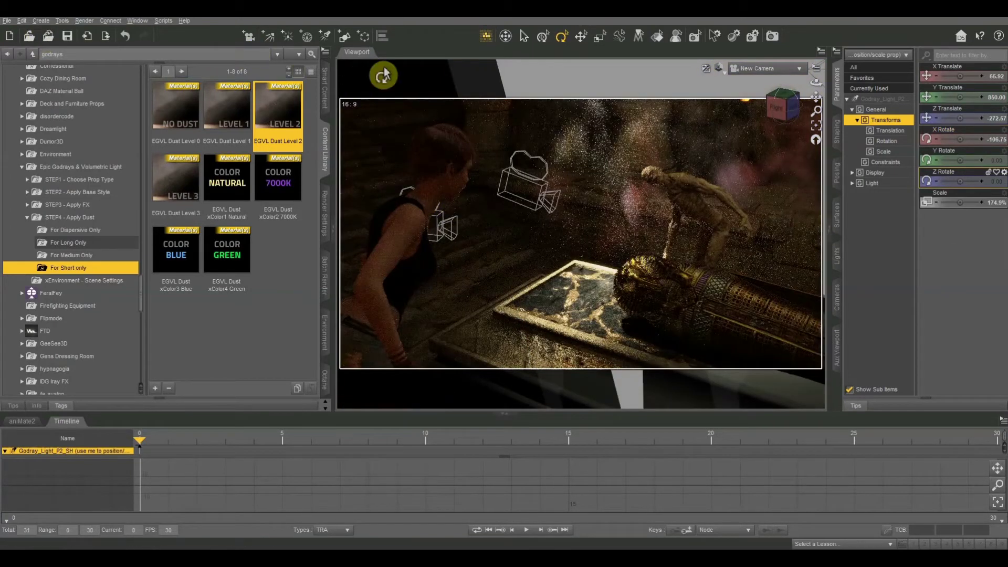
# - Create a new spotlight labelled Amira Backlight
pyautogui.click(325, 37)
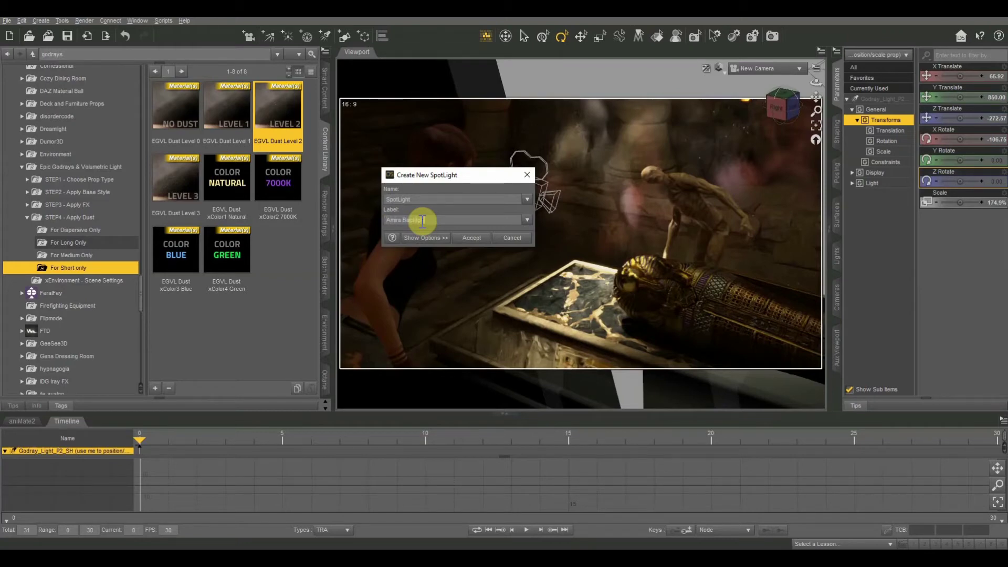
pyautogui.press('Return')
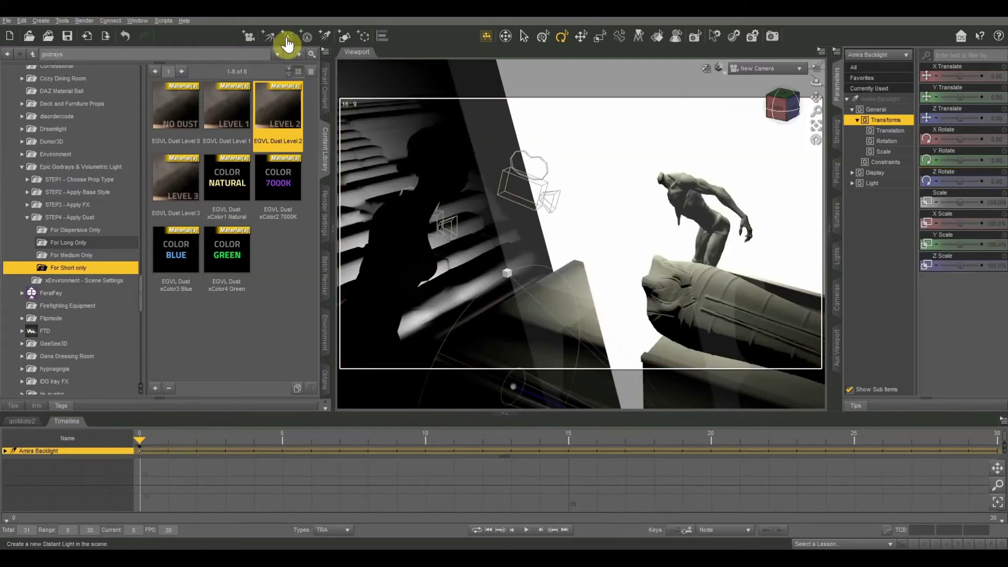
# - Create a second spotlight labelled Mummy Backlight
pyautogui.click(326, 37)
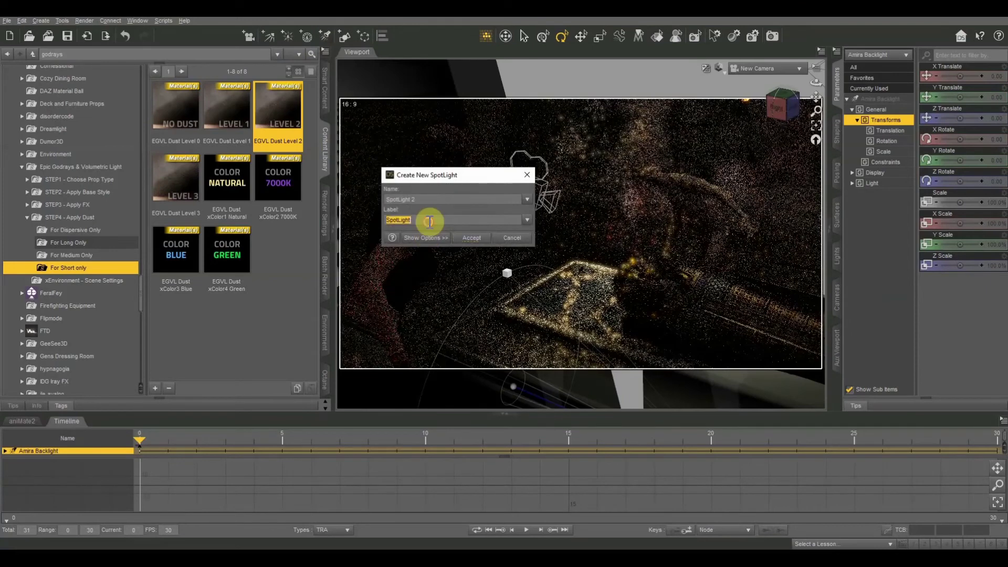
pyautogui.write('Mummy Backlight')
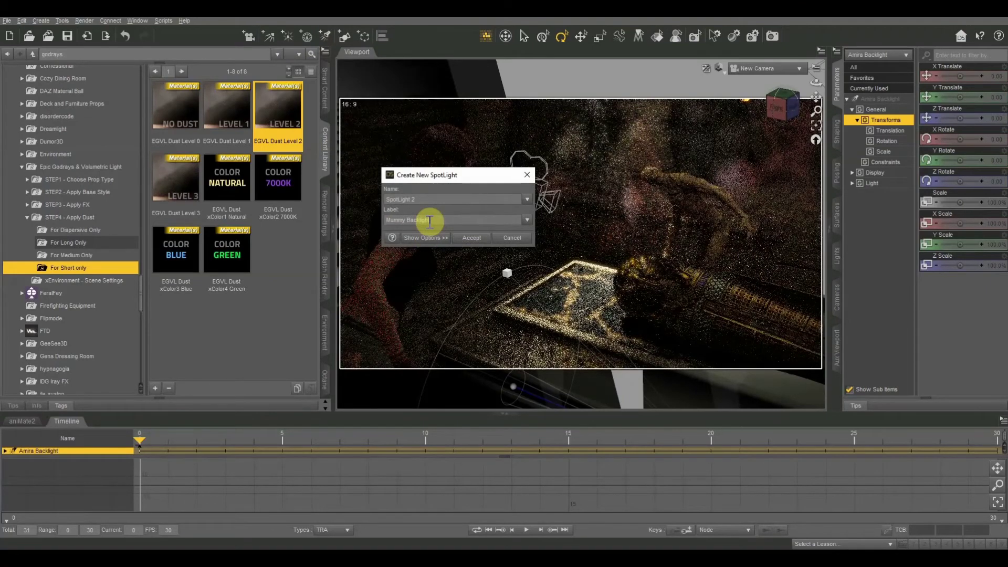
pyautogui.press('Return')
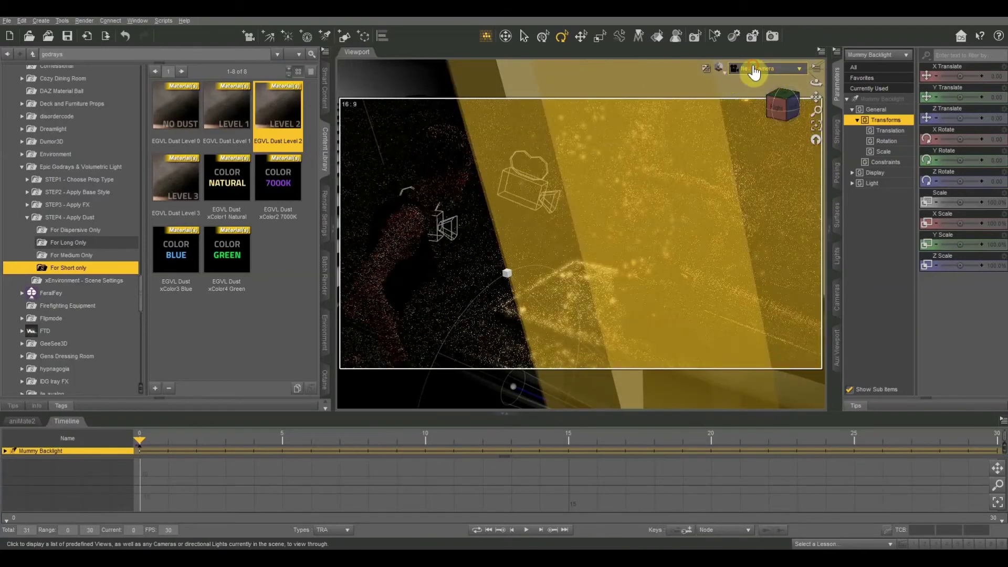
# - Switch the viewport to Texture Shaded, look through Amira Backlight and aim it at Amira from above and behind
pyautogui.click(756, 70)
pyautogui.click(720, 66)
pyautogui.click(720, 66)
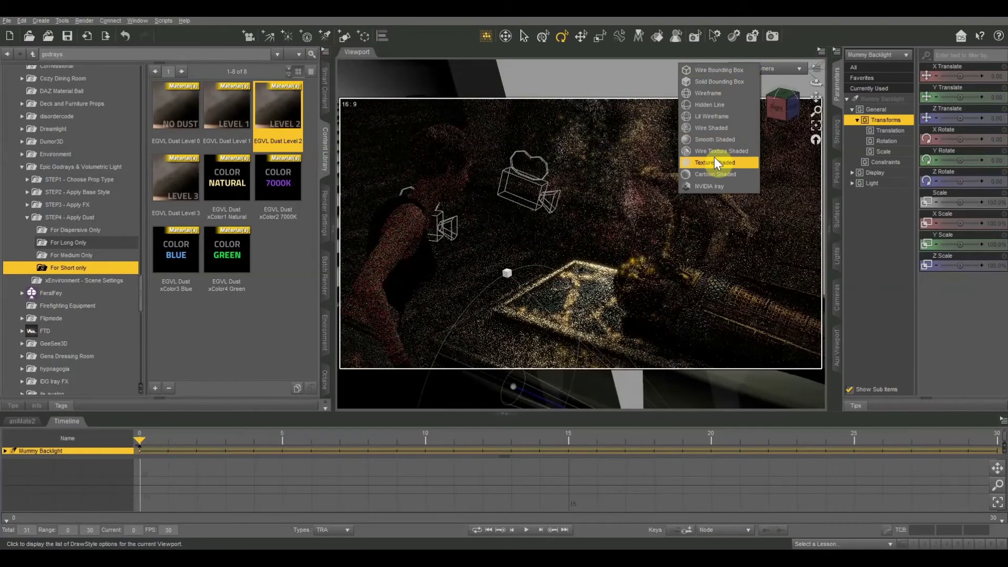
pyautogui.click(715, 163)
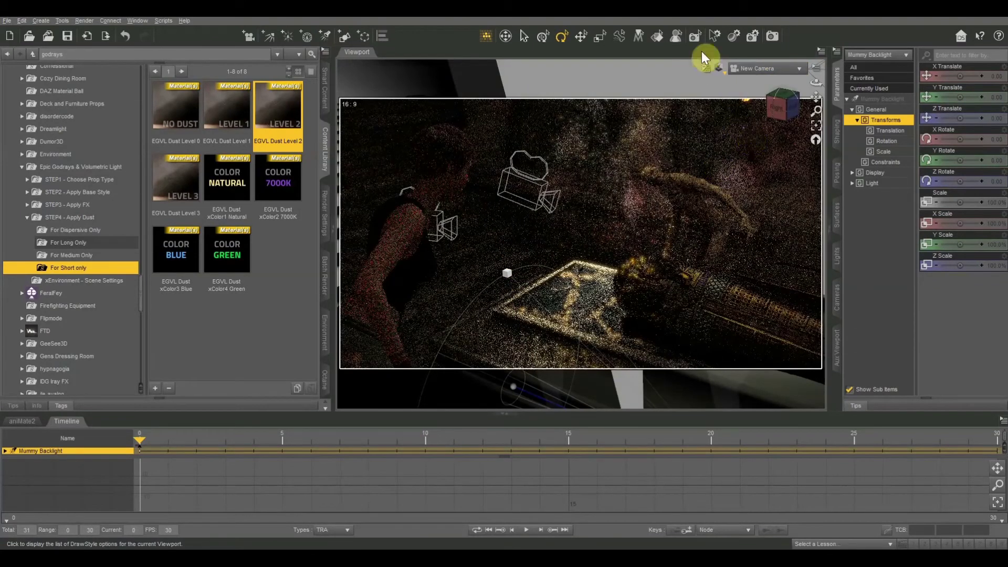
pyautogui.click(762, 69)
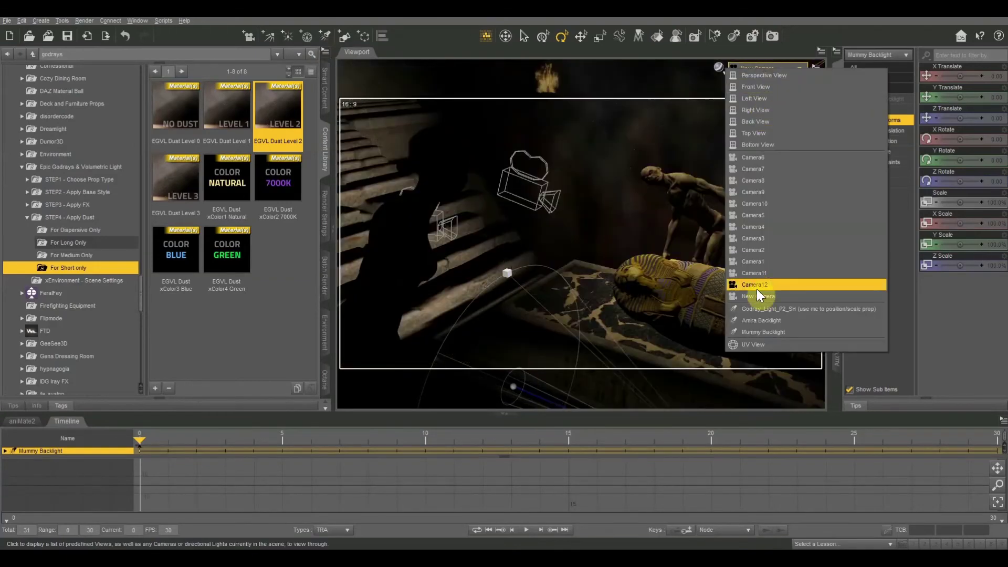
pyautogui.click(761, 320)
pyautogui.moveTo(818, 95)
pyautogui.mouseDown()
pyautogui.moveTo(887, 104)
pyautogui.moveTo(817, 98)
pyautogui.moveTo(817, 135)
pyautogui.moveTo(777, 90)
pyautogui.moveTo(805, 106)
pyautogui.moveTo(814, 90)
pyautogui.moveTo(797, 104)
pyautogui.moveTo(772, 100)
pyautogui.moveTo(788, 173)
pyautogui.moveTo(821, 117)
pyautogui.moveTo(814, 93)
pyautogui.mouseUp()
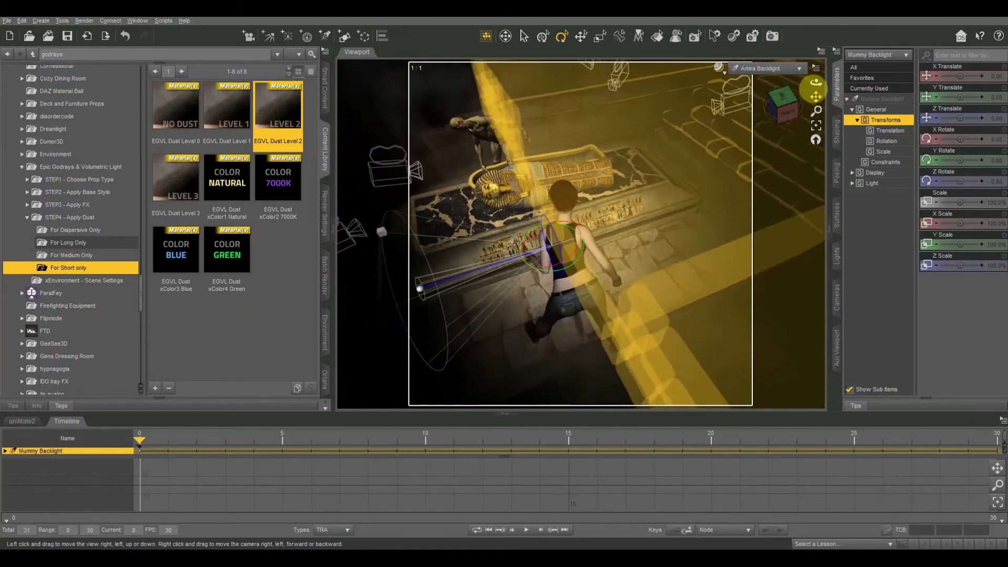
# - Look through Mummy Backlight and position it above and behind the mummy, aimed down at its back and the sarcophagus
pyautogui.click(767, 67)
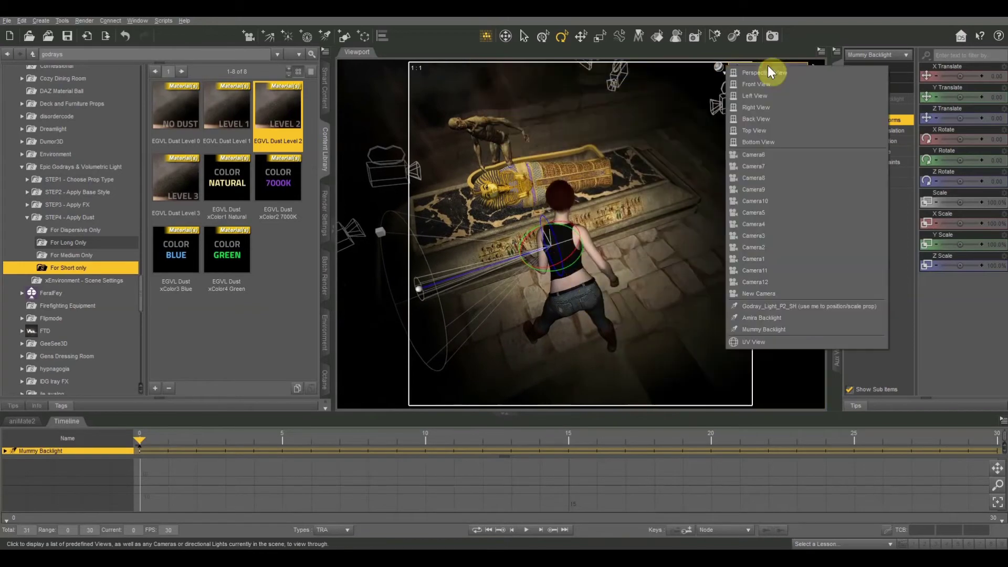
pyautogui.click(763, 329)
pyautogui.moveTo(786, 102); pyautogui.dragTo(827, 178)
pyautogui.scroll(-6, 709, 173)
pyautogui.click(711, 167)
pyautogui.moveTo(816, 97); pyautogui.dragTo(840, 92)
pyautogui.moveTo(815, 96); pyautogui.dragTo(695, 259)
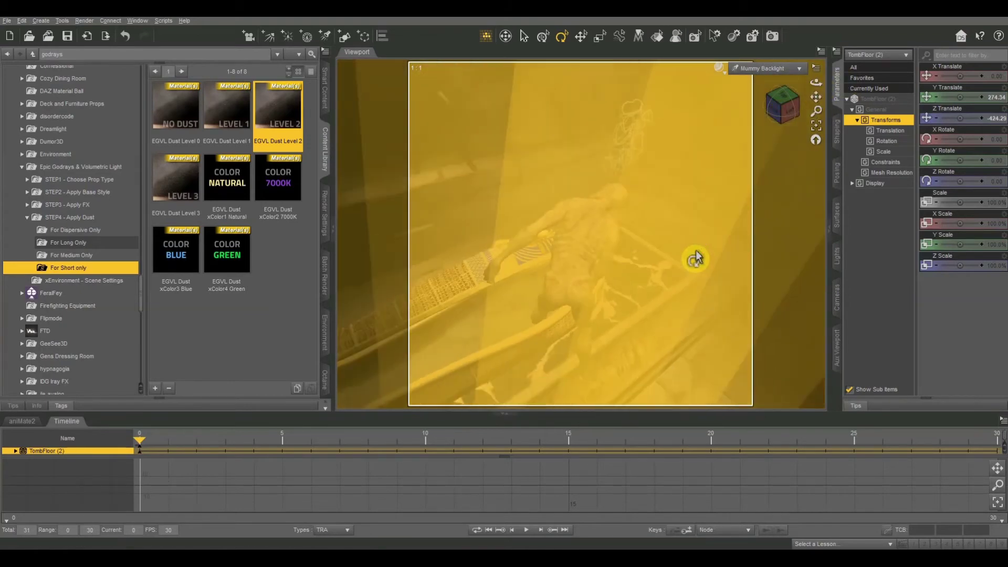
pyautogui.scroll(-2, 696, 252)
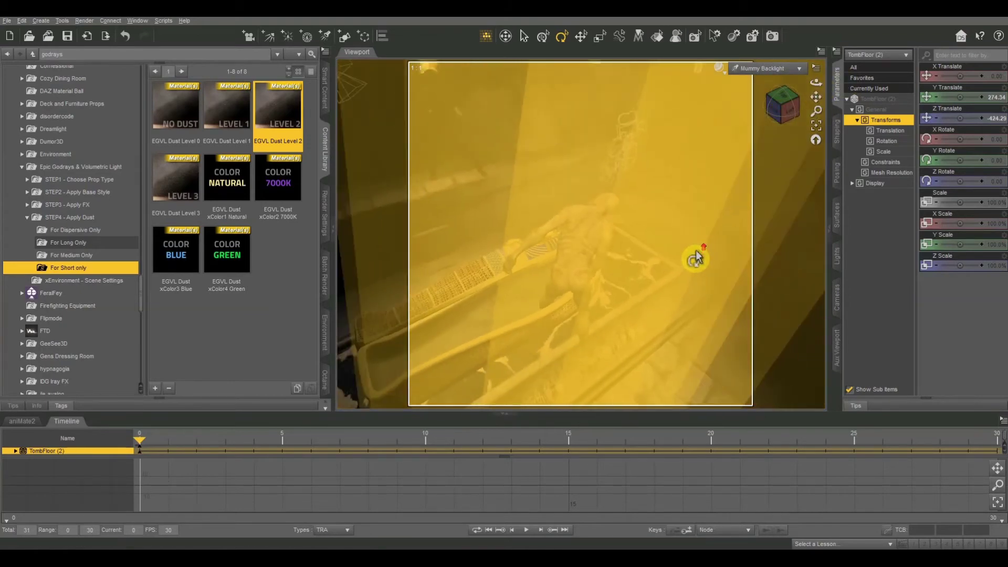
pyautogui.moveTo(816, 84); pyautogui.dragTo(789, 143)
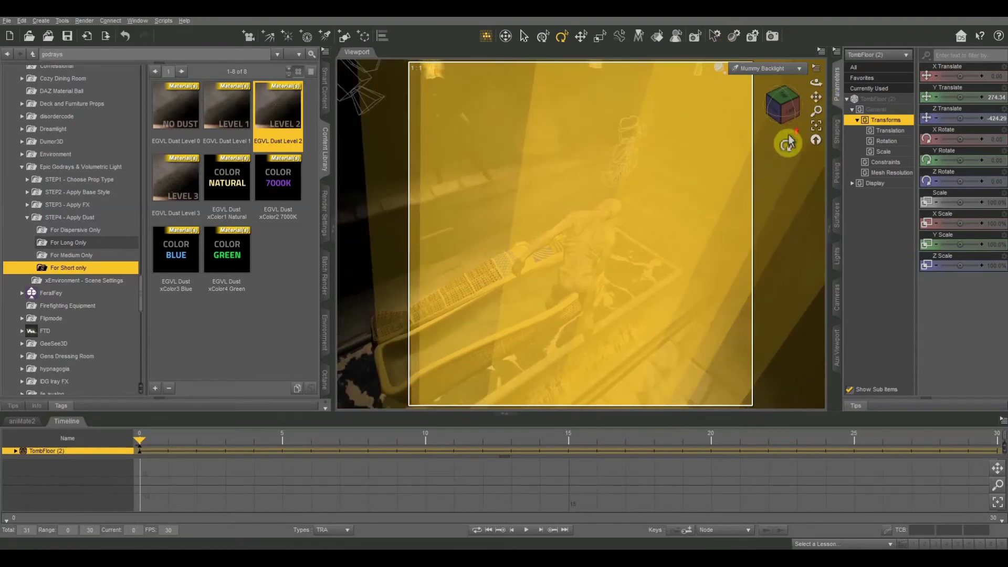
# - Check the scene from the Perspective View and return the viewport to New Camera
pyautogui.click(761, 70)
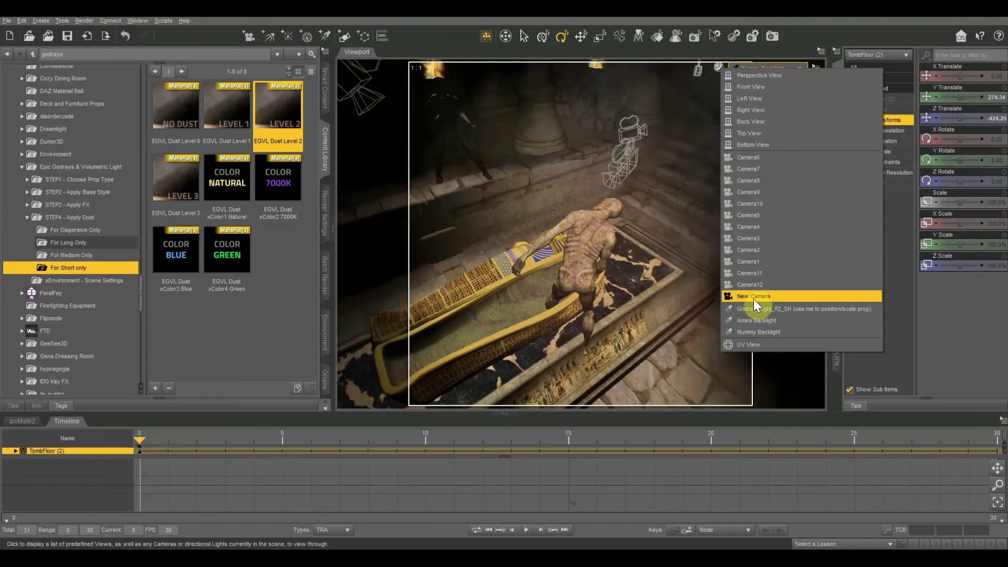
pyautogui.click(770, 76)
pyautogui.click(767, 69)
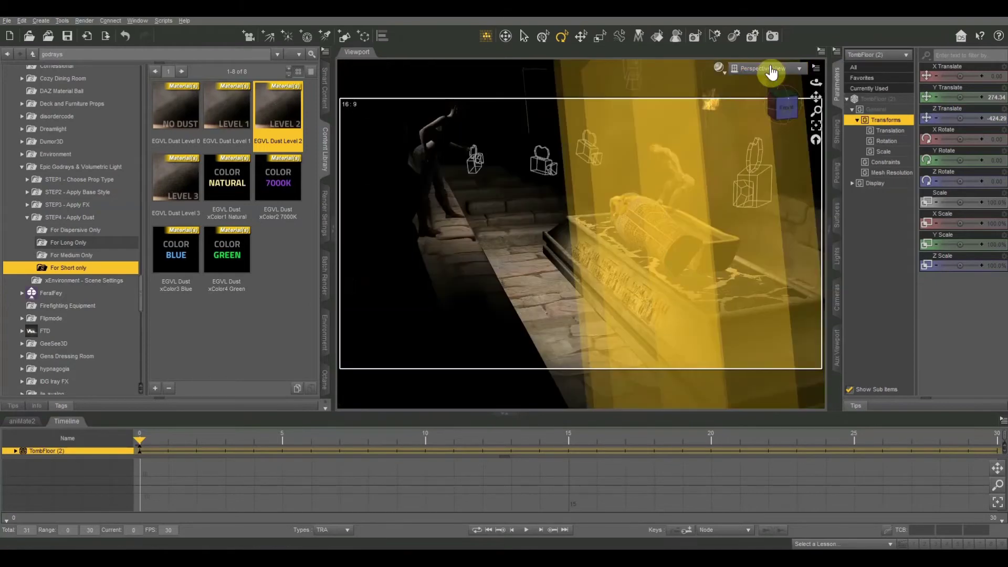
pyautogui.click(757, 300)
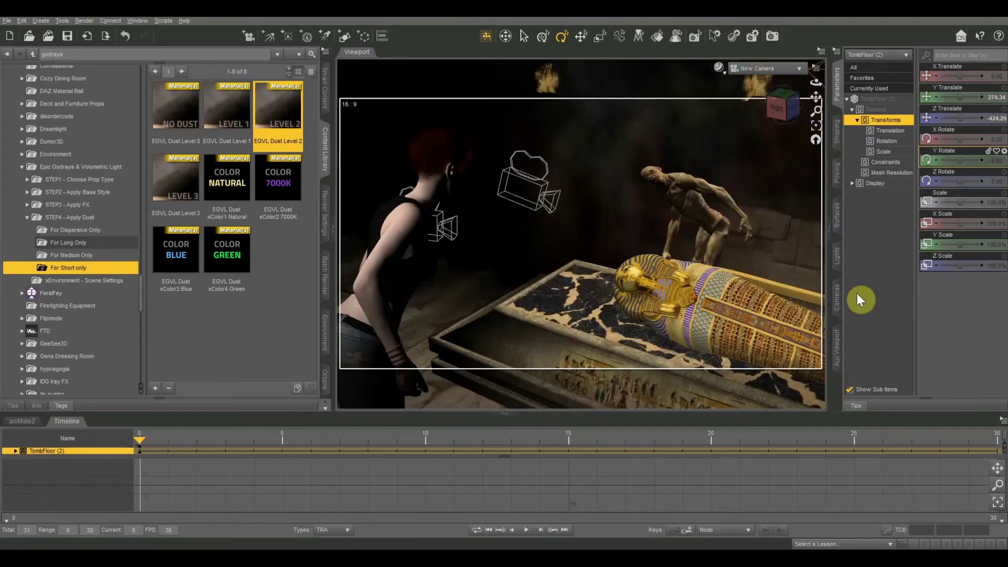
# - Give Amira Backlight an orange colour of 255, 162, 99 and a temperature of 5000 K
pyautogui.click(837, 259)
pyautogui.click(879, 69)
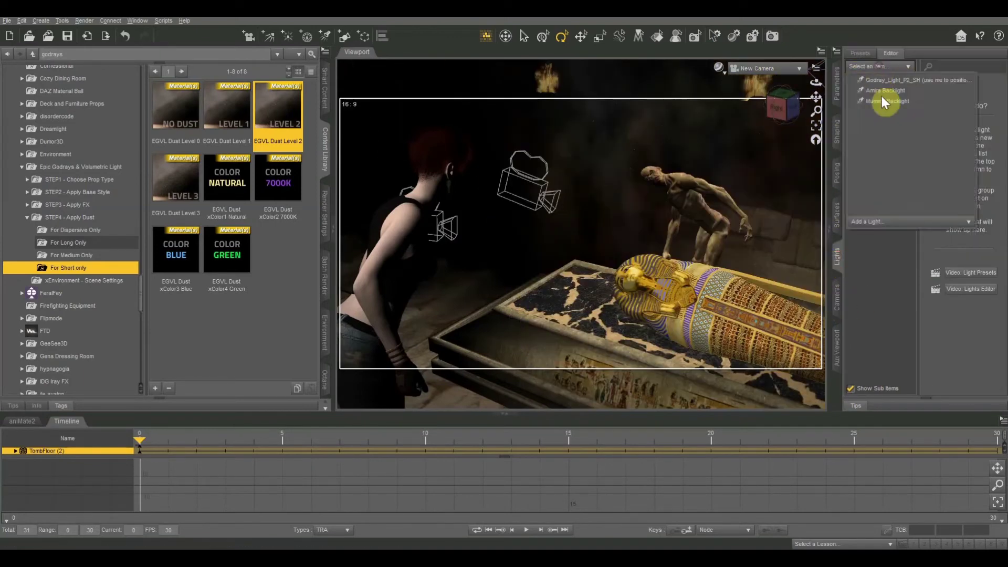
pyautogui.click(883, 90)
pyautogui.click(981, 112)
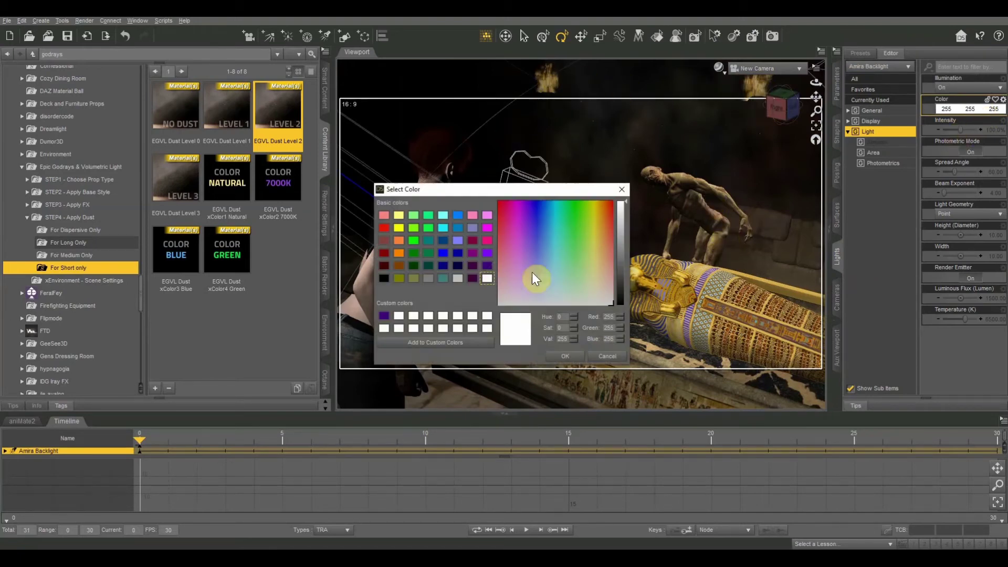
pyautogui.moveTo(583, 283); pyautogui.dragTo(606, 241)
pyautogui.click(576, 359)
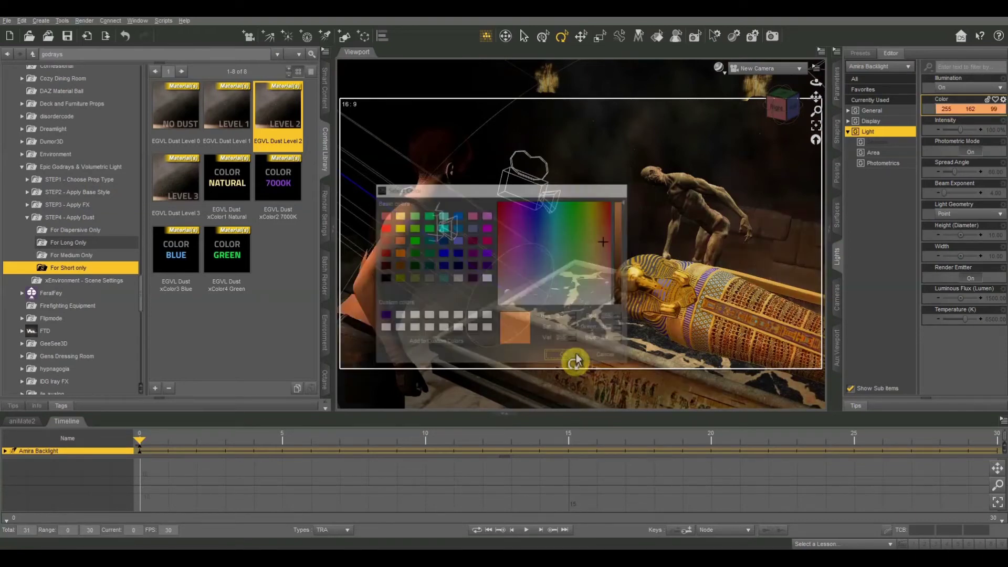
pyautogui.moveTo(963, 320); pyautogui.dragTo(965, 317)
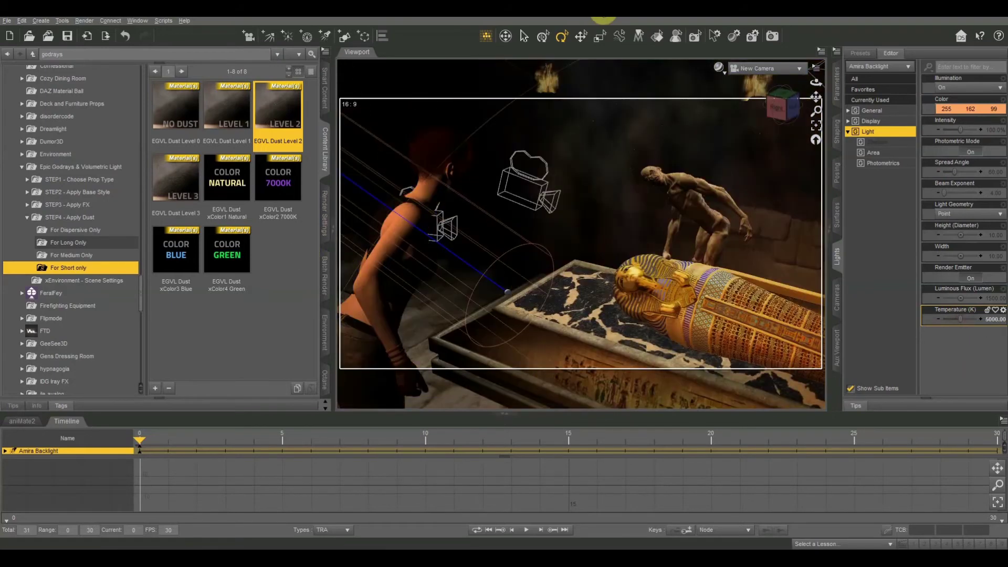
# - Preview the scene in the NVIDIA Iray draw style and raise Amira Backlight's Luminous Flux to brighten the light on Amira
pyautogui.click(718, 67)
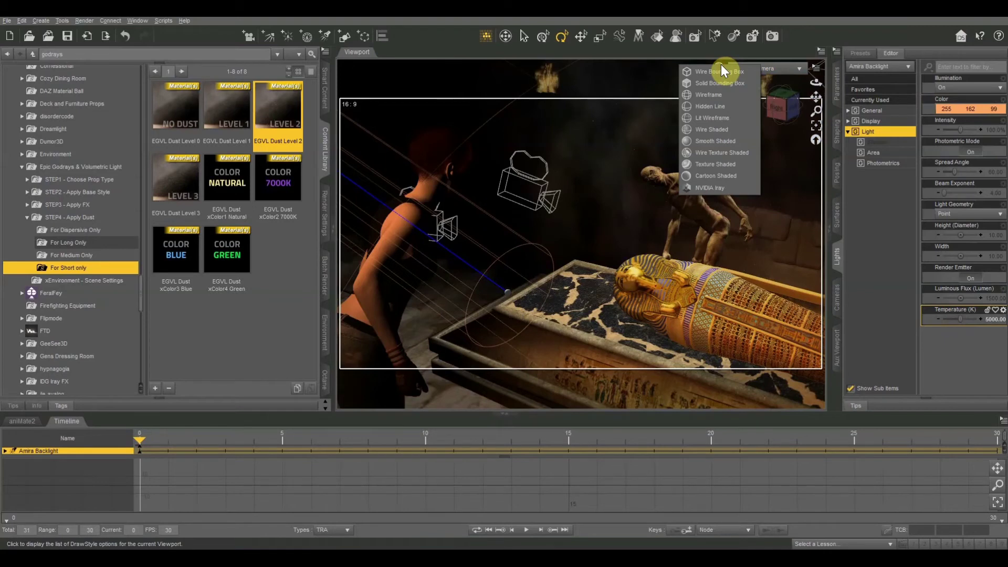
pyautogui.click(724, 187)
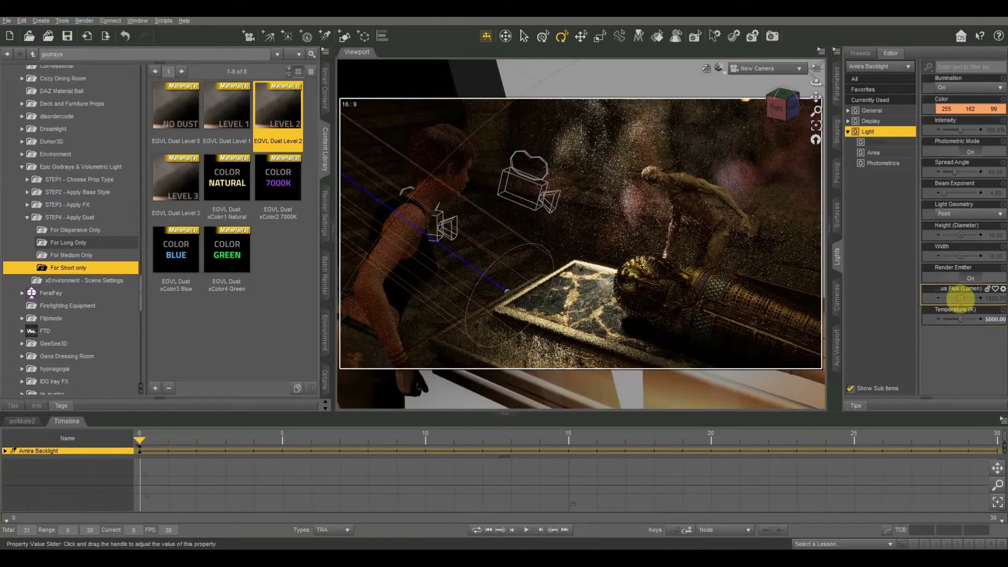
pyautogui.moveTo(961, 298)
pyautogui.mouseDown()
pyautogui.moveTo(972, 297)
pyautogui.moveTo(960, 294)
pyautogui.mouseUp()
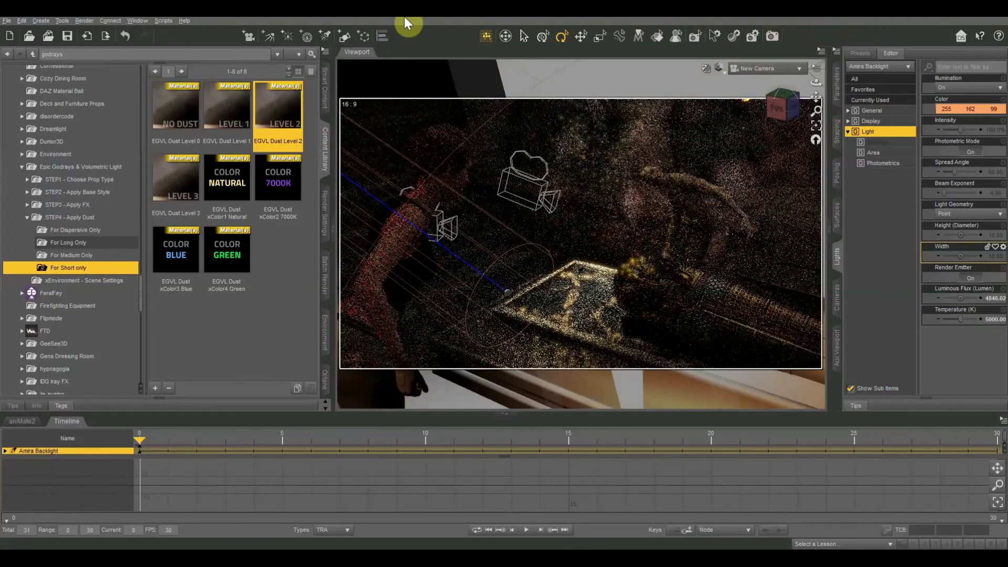
pyautogui.moveTo(961, 297)
pyautogui.mouseDown()
pyautogui.moveTo(982, 297)
pyautogui.moveTo(960, 297)
pyautogui.mouseUp()
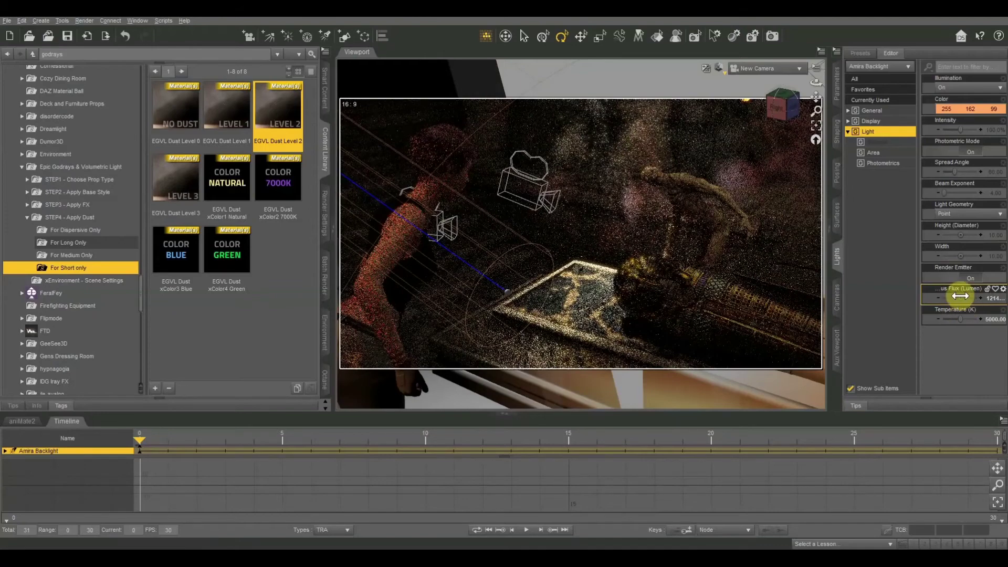
pyautogui.moveTo(961, 297); pyautogui.dragTo(960, 297)
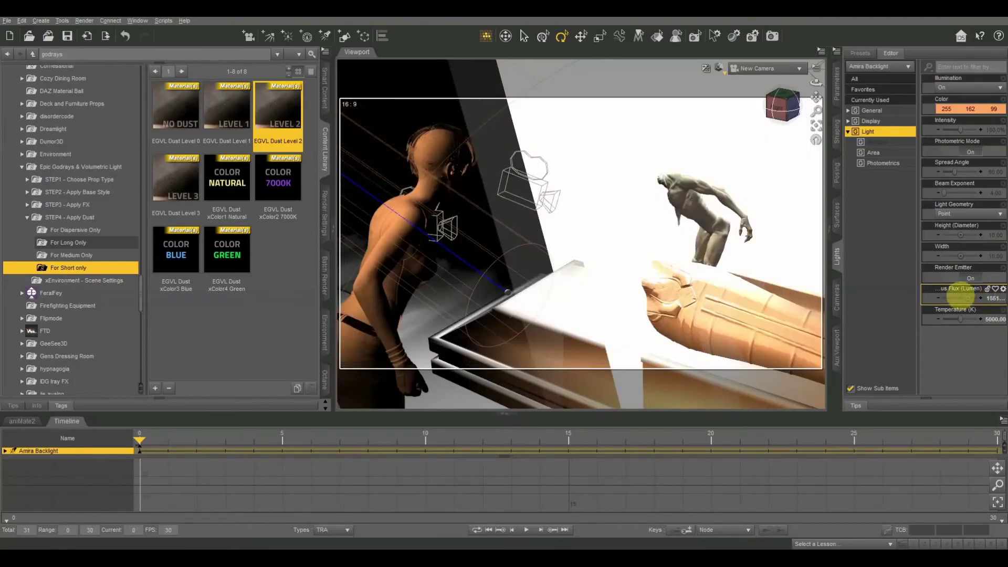
pyautogui.click(991, 299)
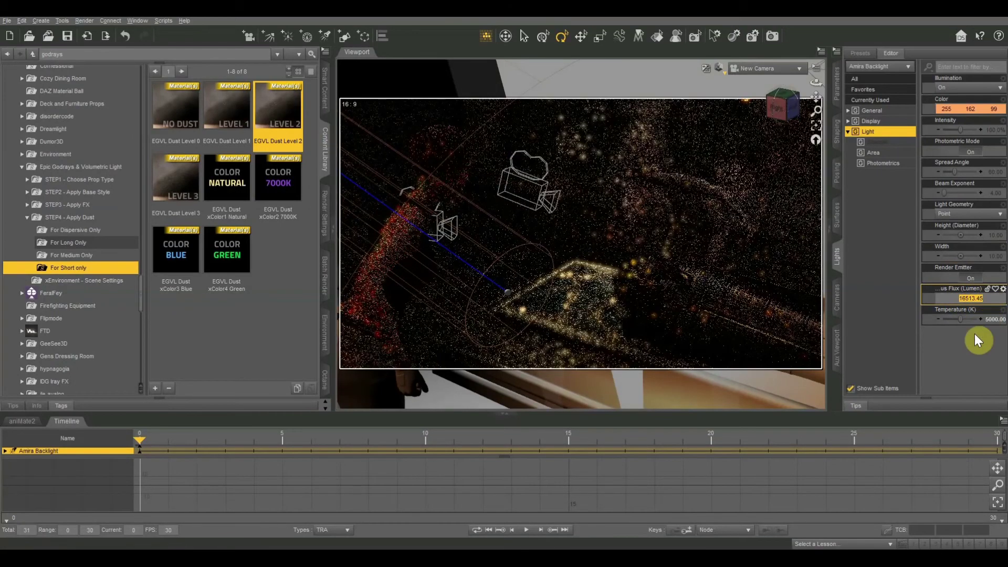
pyautogui.press('Return')
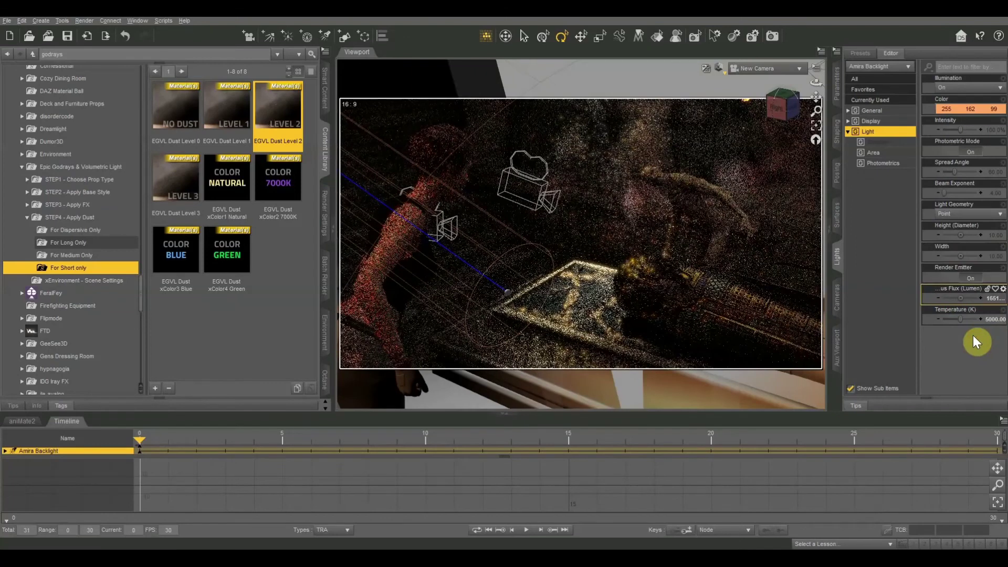
pyautogui.click(992, 298)
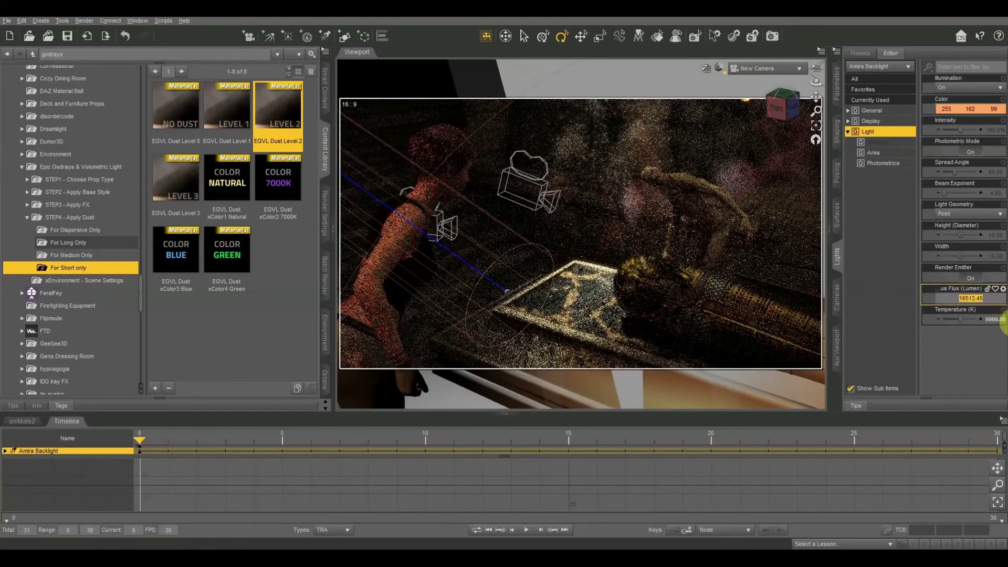
pyautogui.press('Return')
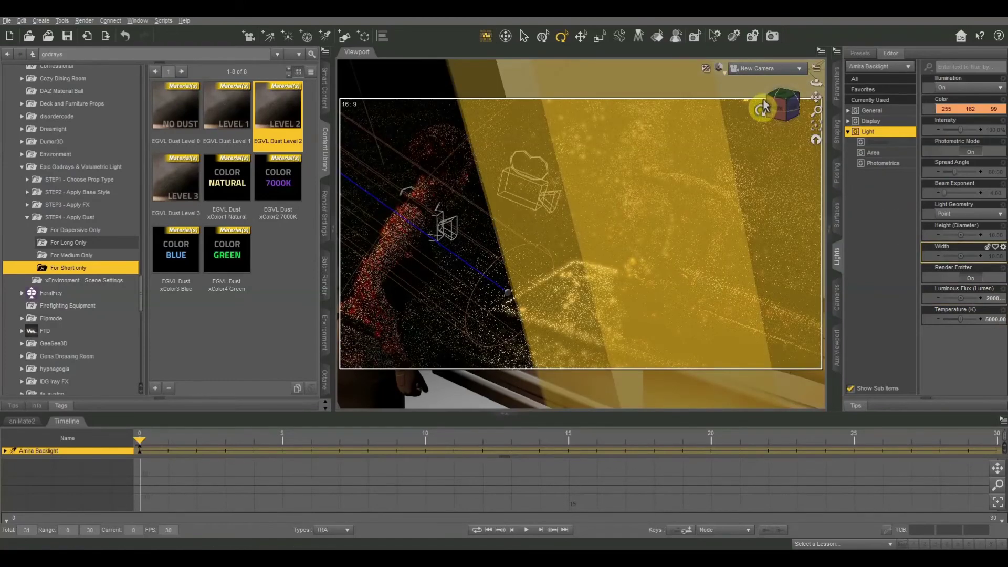
# - Re-aim Amira Backlight slightly by looking through it so Amira's head is nearer its centre, and return to New Camera
pyautogui.click(766, 68)
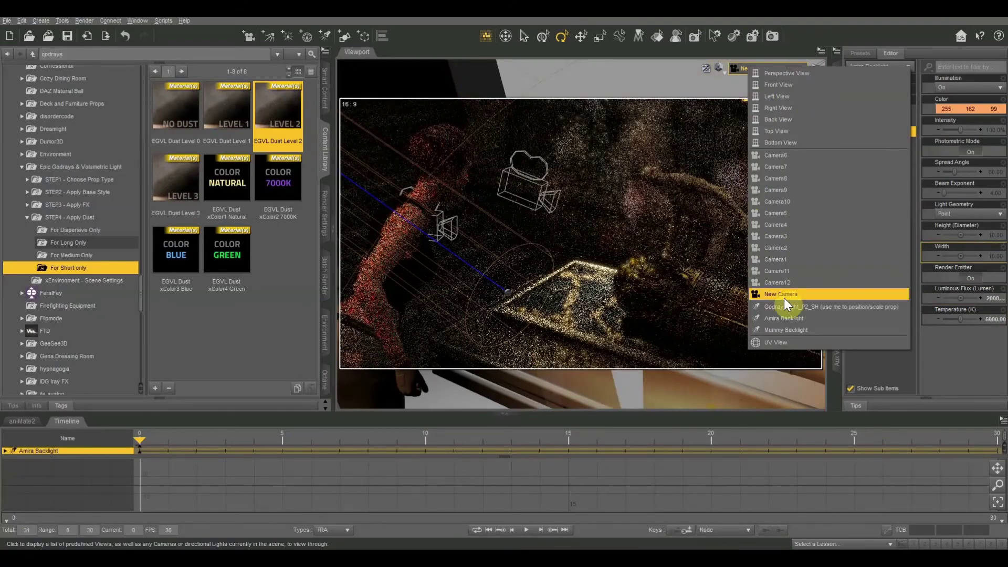
pyautogui.click(783, 318)
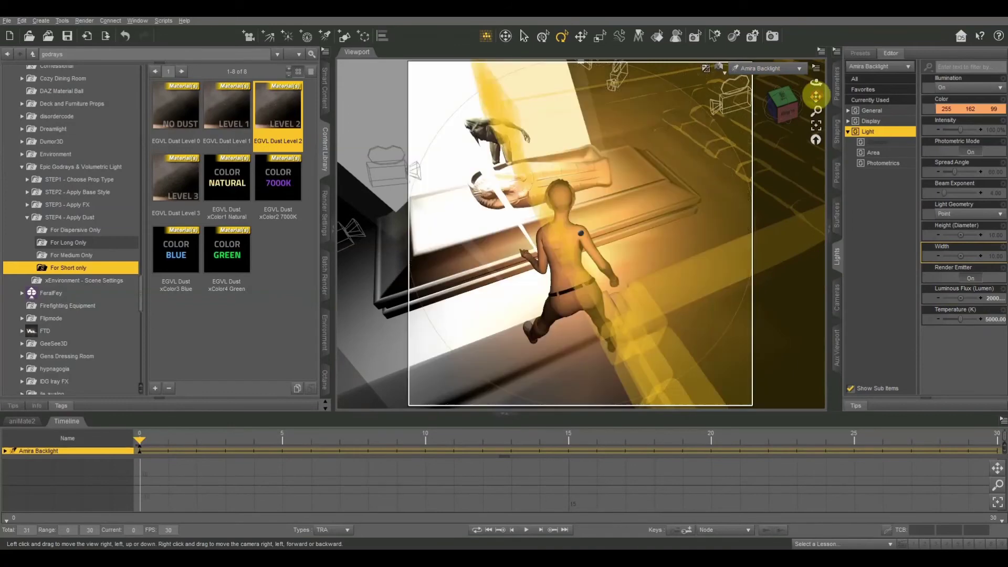
pyautogui.moveTo(815, 92)
pyautogui.mouseDown()
pyautogui.moveTo(821, 103)
pyautogui.moveTo(815, 96)
pyautogui.mouseUp()
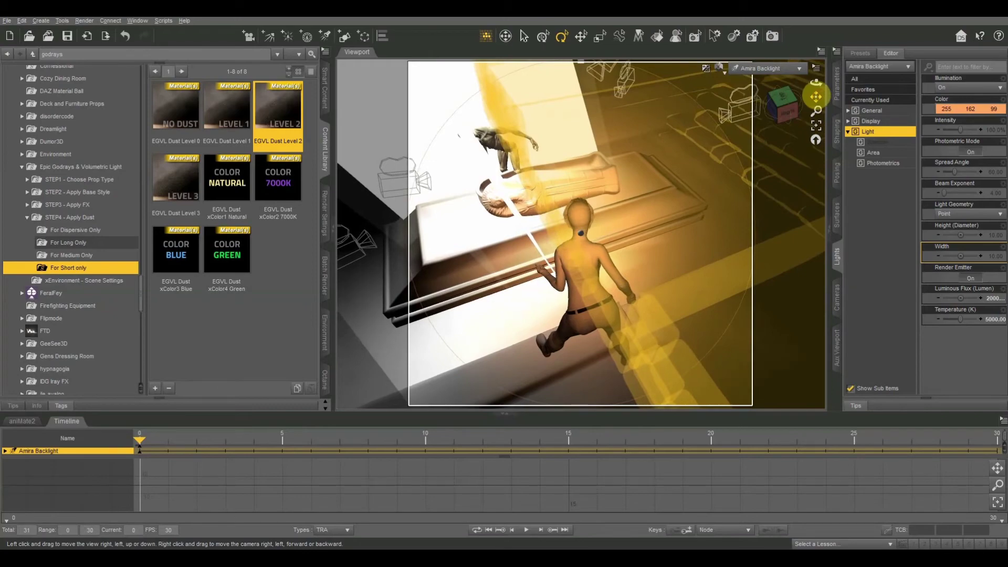
pyautogui.click(791, 69)
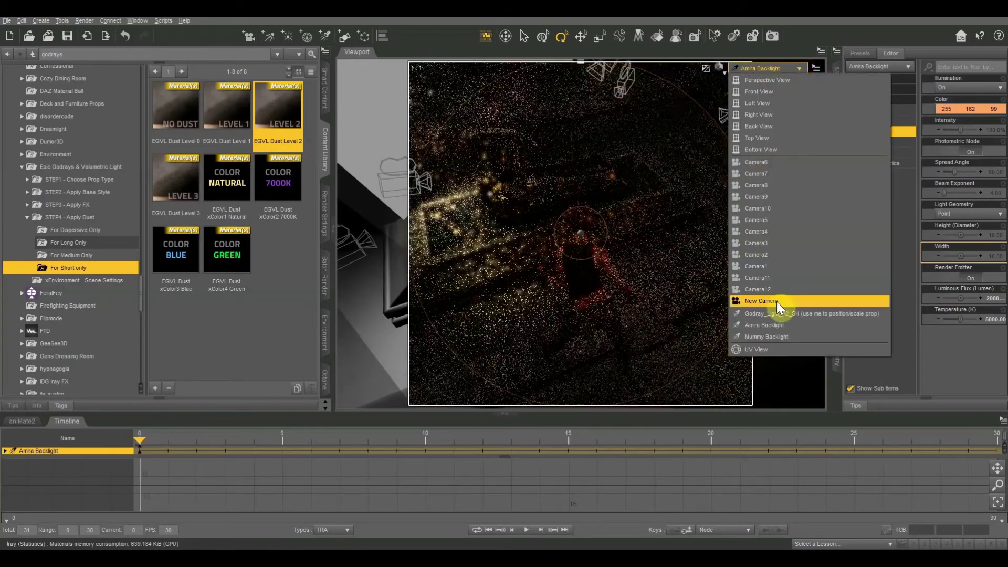
pyautogui.click(777, 302)
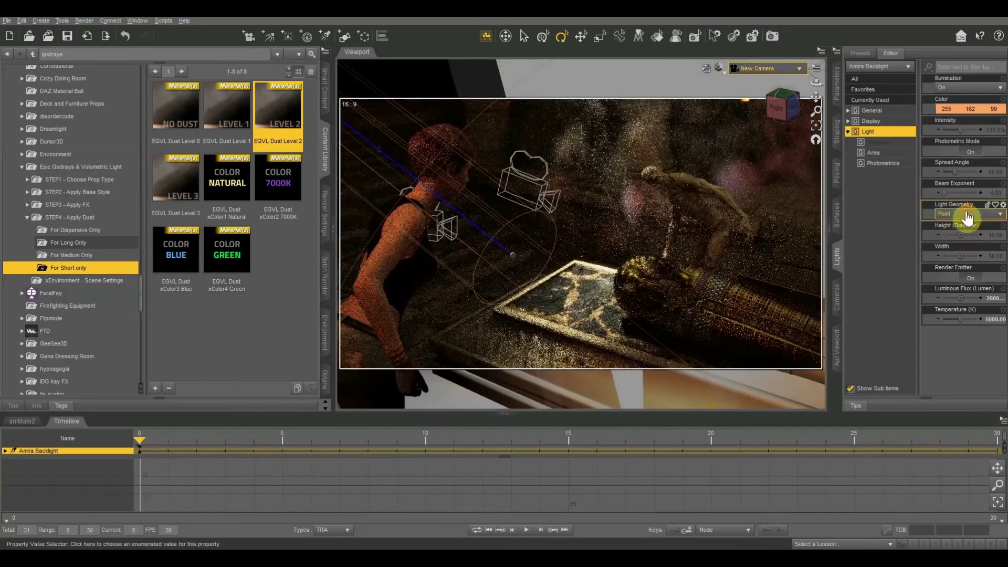
# - Change Amira Backlight's Light Geometry to Disc with a height (diameter) and width of 55
pyautogui.click(965, 214)
pyautogui.click(954, 248)
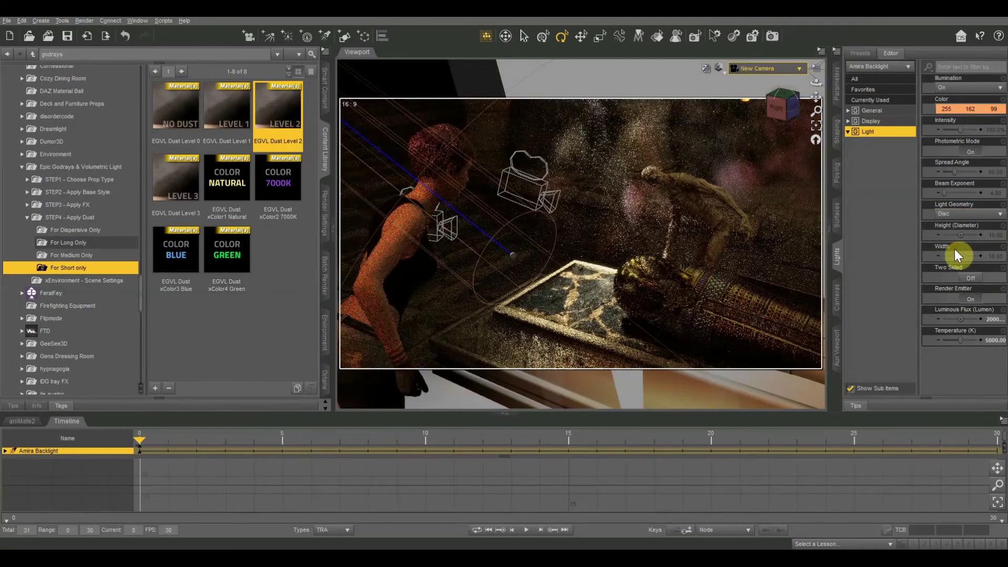
pyautogui.click(993, 236)
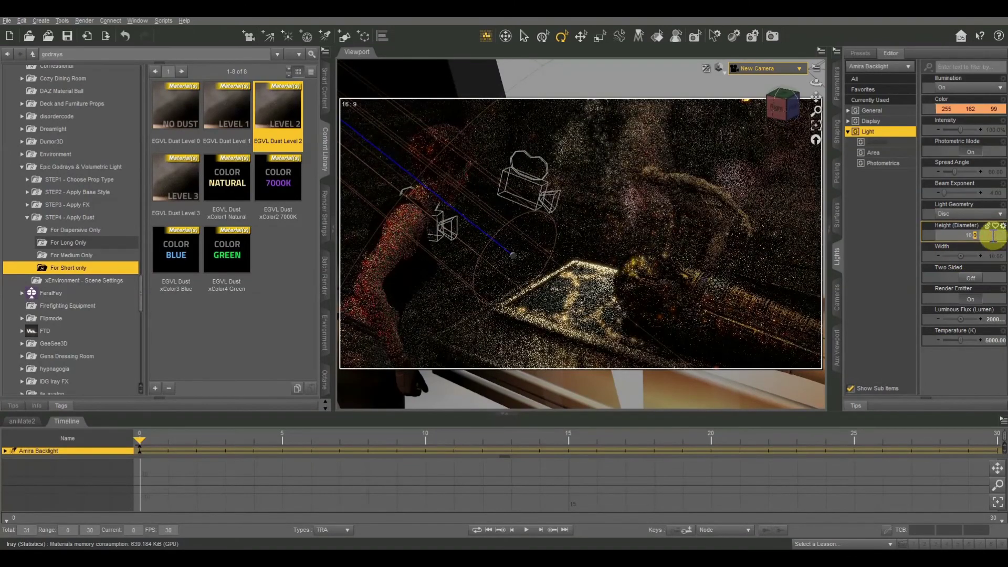
pyautogui.moveTo(995, 238); pyautogui.dragTo(965, 237)
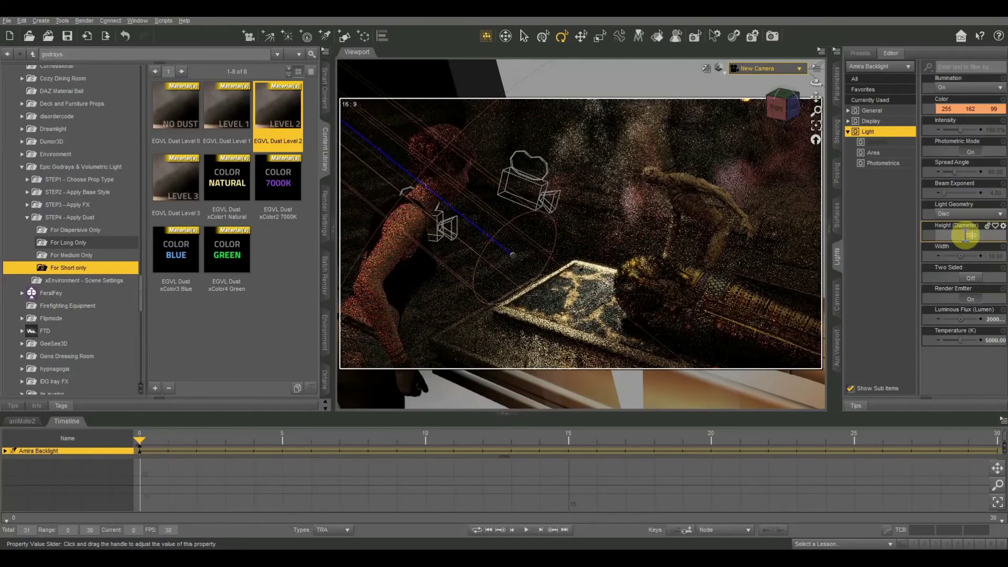
pyautogui.press('Return')
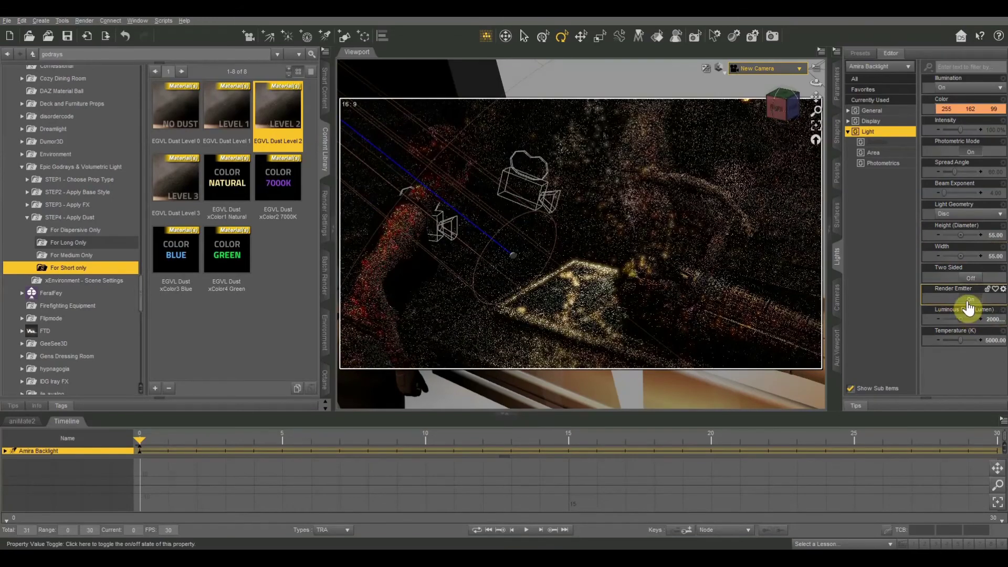
# - Turn off Render Emitter for Amira Backlight and set Mummy Backlight's Light Geometry to Disc with a height (diameter) and width of 55
pyautogui.click(969, 303)
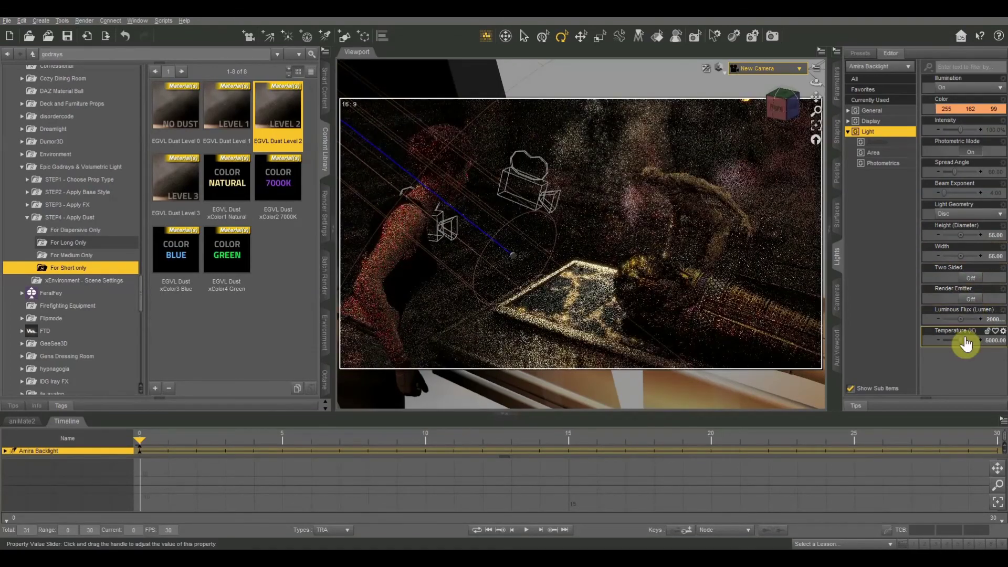
pyautogui.click(869, 67)
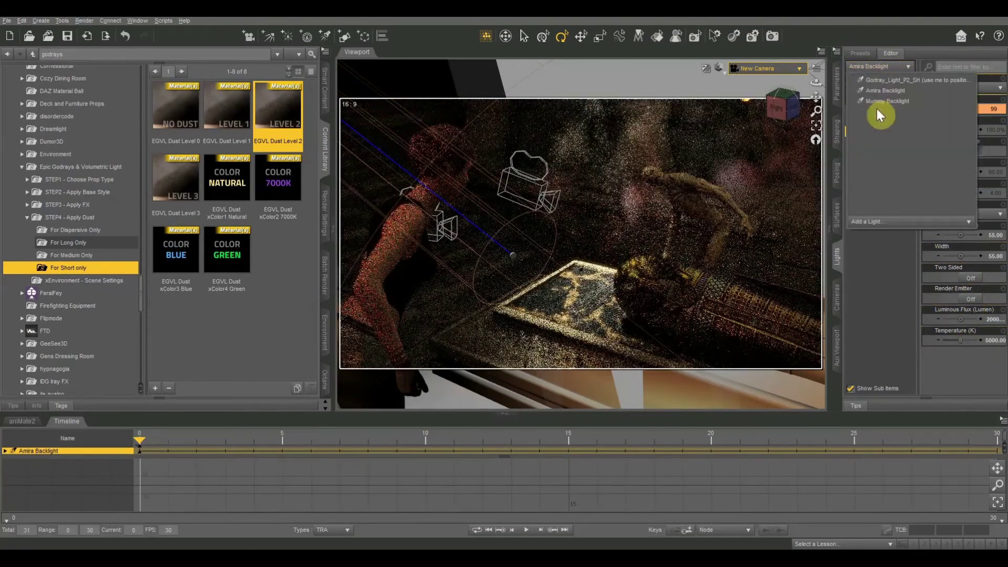
pyautogui.click(881, 102)
pyautogui.click(968, 214)
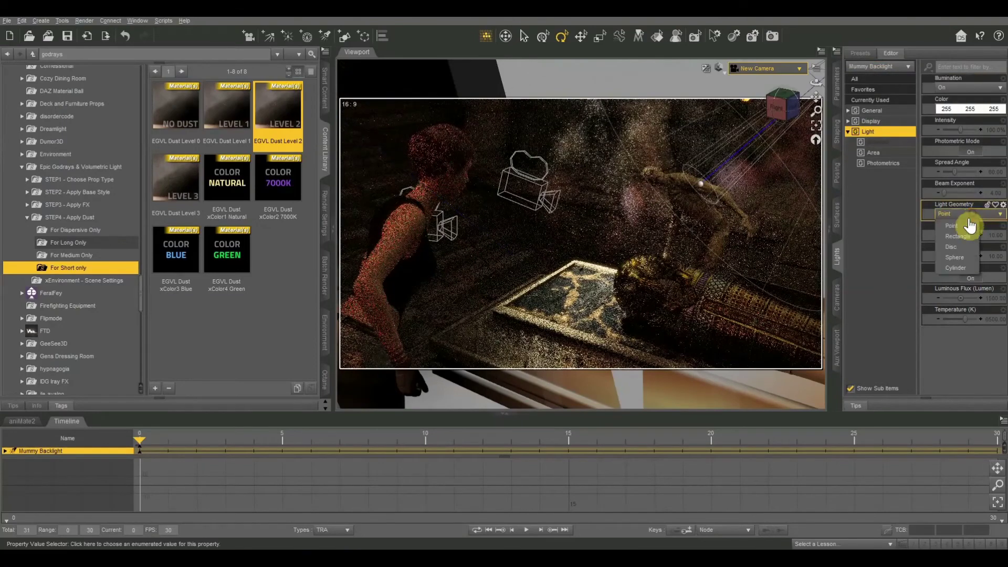
pyautogui.click(962, 249)
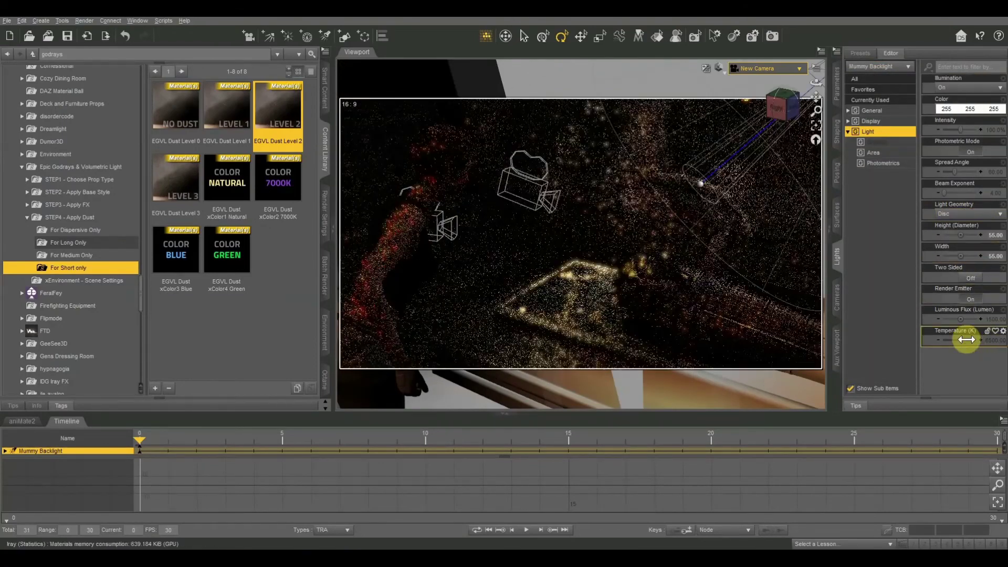
# - Give Mummy Backlight a temperature of 5000 K, a pale yellow colour of 246, 255, 143 and a higher Luminous Flux
pyautogui.moveTo(966, 340); pyautogui.dragTo(959, 341)
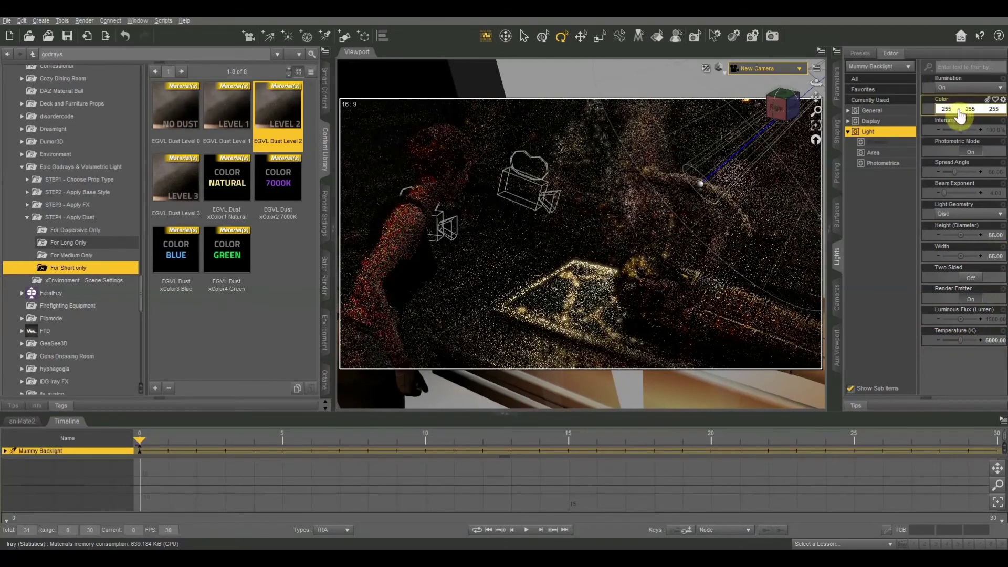
pyautogui.click(956, 108)
pyautogui.click(589, 264)
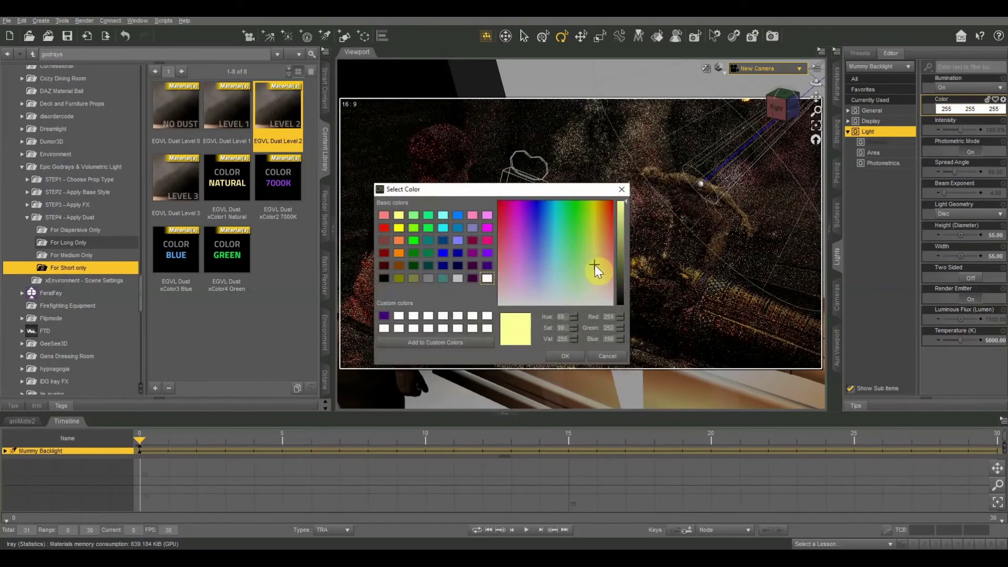
pyautogui.click(565, 356)
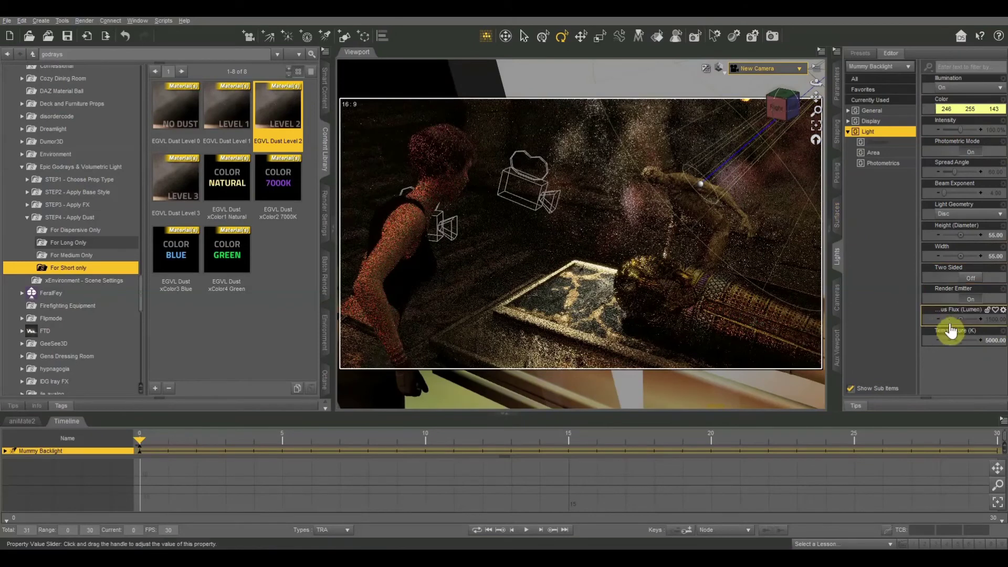
pyautogui.moveTo(960, 318)
pyautogui.mouseDown()
pyautogui.moveTo(993, 310)
pyautogui.moveTo(972, 315)
pyautogui.moveTo(997, 320)
pyautogui.moveTo(1003, 338)
pyautogui.moveTo(960, 316)
pyautogui.moveTo(999, 307)
pyautogui.moveTo(963, 314)
pyautogui.moveTo(985, 319)
pyautogui.moveTo(962, 316)
pyautogui.moveTo(1000, 346)
pyautogui.moveTo(961, 322)
pyautogui.mouseUp()
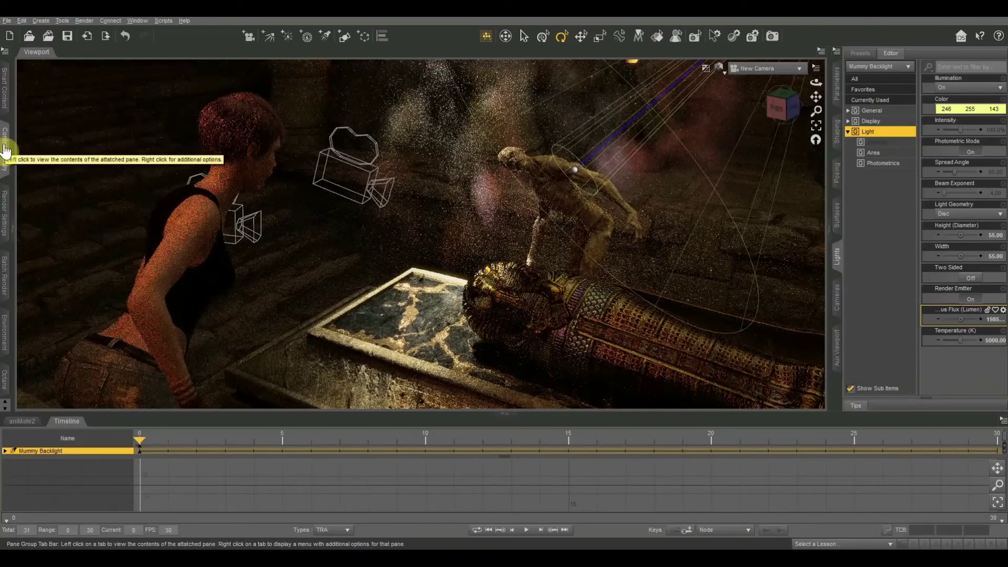
# - Set the Shutter Speed to 110 in the Tone Mapping render settings
pyautogui.click(5, 209)
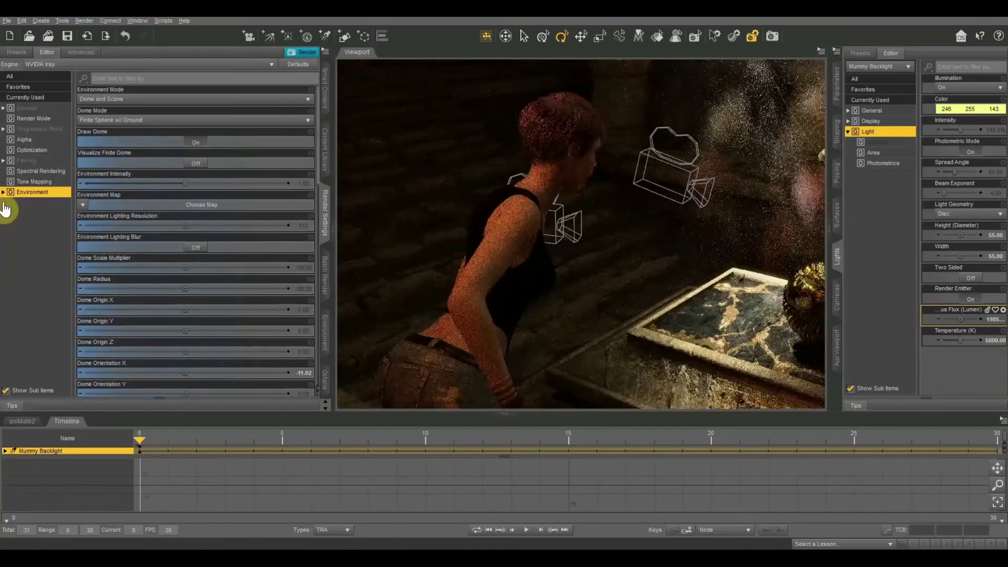
pyautogui.click(34, 181)
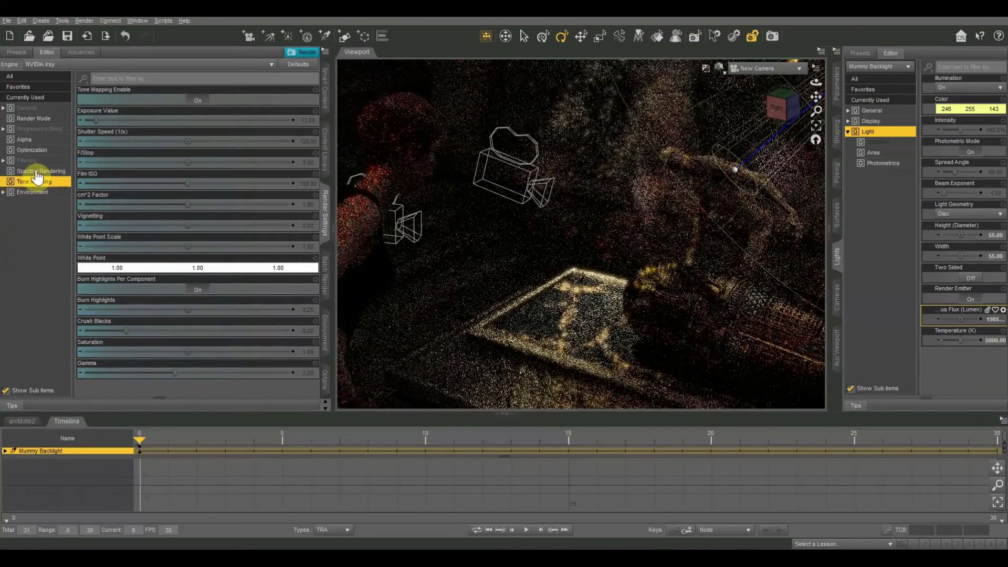
pyautogui.click(80, 141)
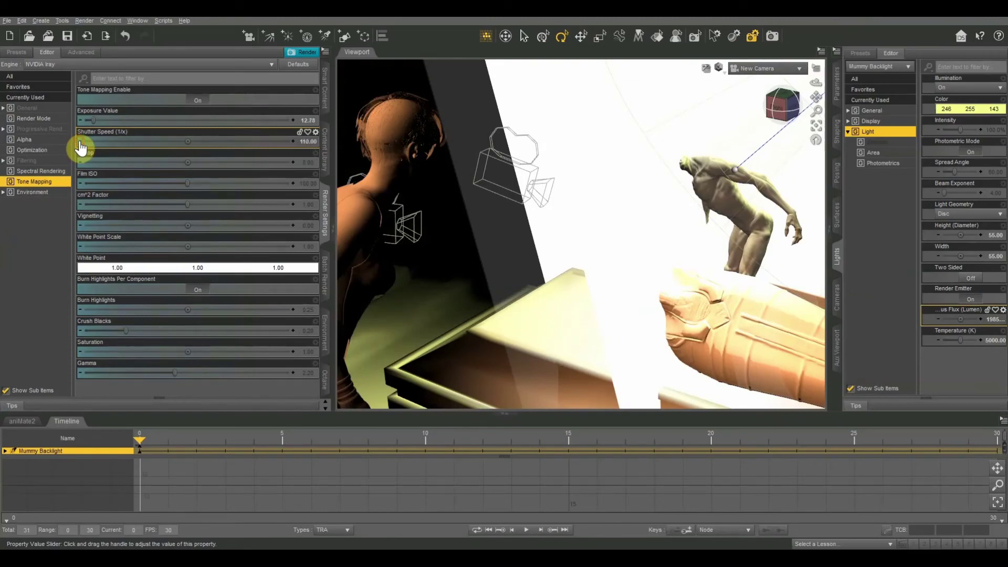
pyautogui.click(292, 142)
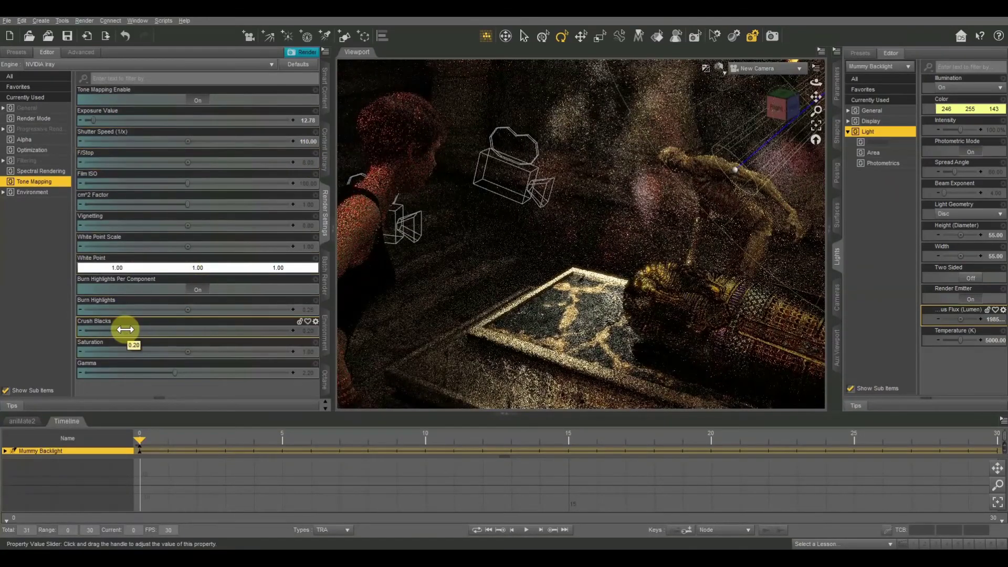
# - Raise Crush Blacks in the Tone Mapping settings to 0.71 to deepen the scene's shadows
pyautogui.moveTo(125, 329); pyautogui.dragTo(227, 331)
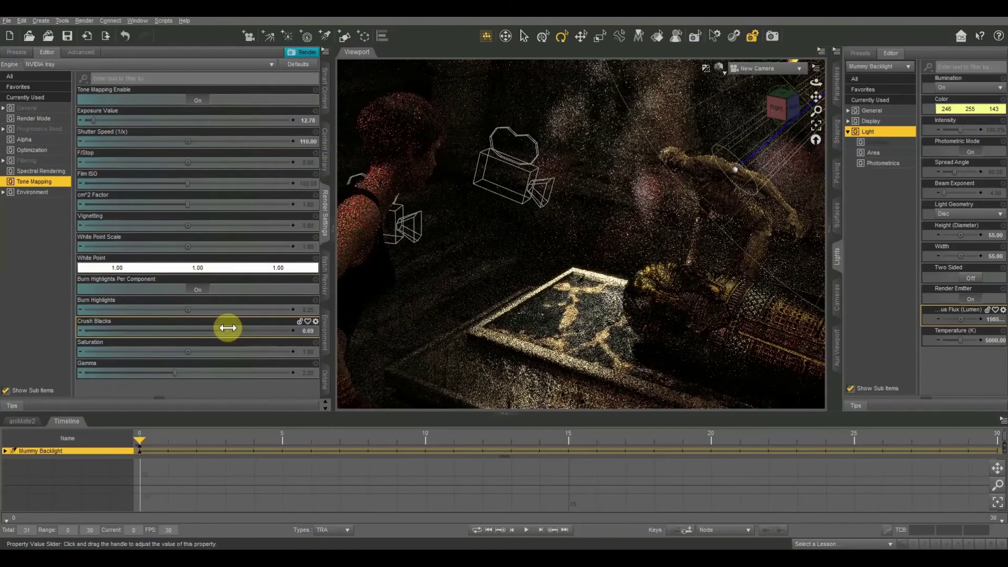
pyautogui.moveTo(228, 327); pyautogui.dragTo(295, 336)
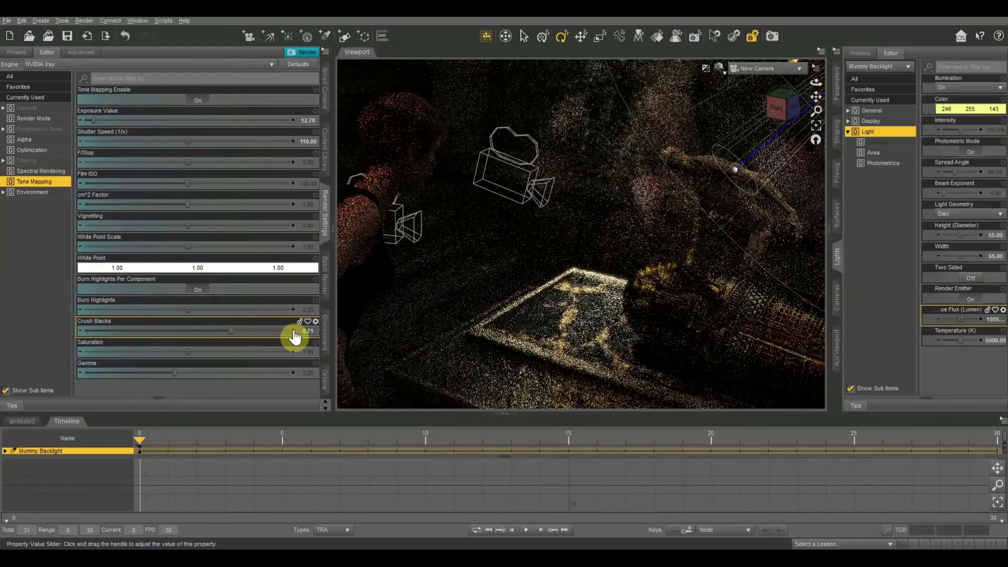
pyautogui.click(325, 216)
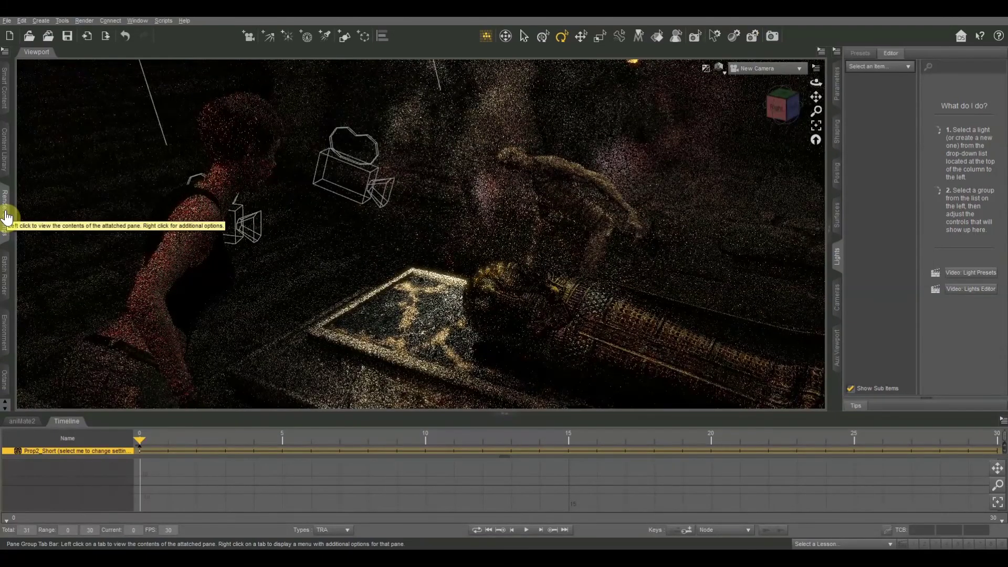
# - Set the render's dimension preset to Full HD 1080p (16:9, 1920 x 1080) in the general render settings
pyautogui.click(6, 216)
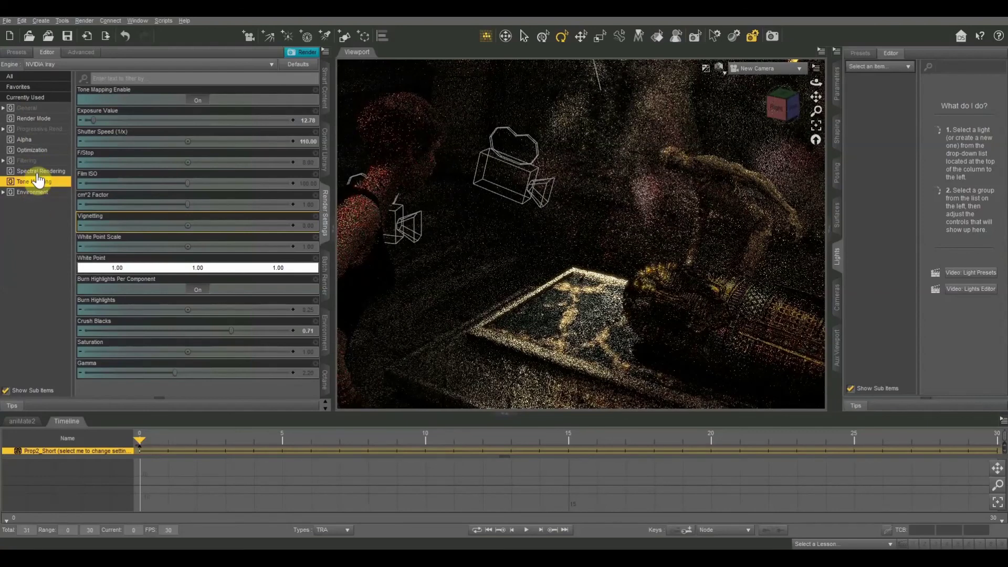
pyautogui.click(28, 108)
pyautogui.click(161, 100)
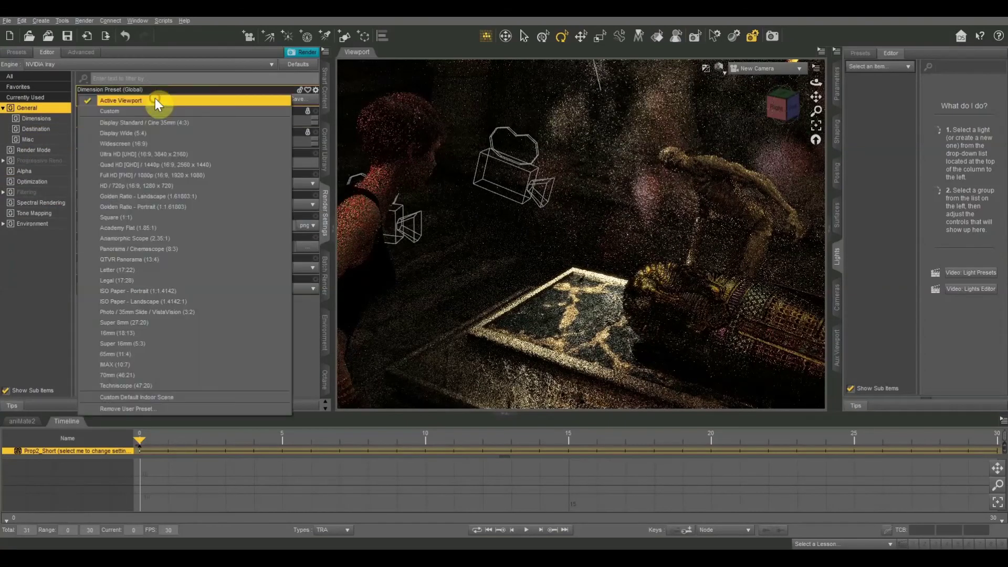
pyautogui.click(158, 177)
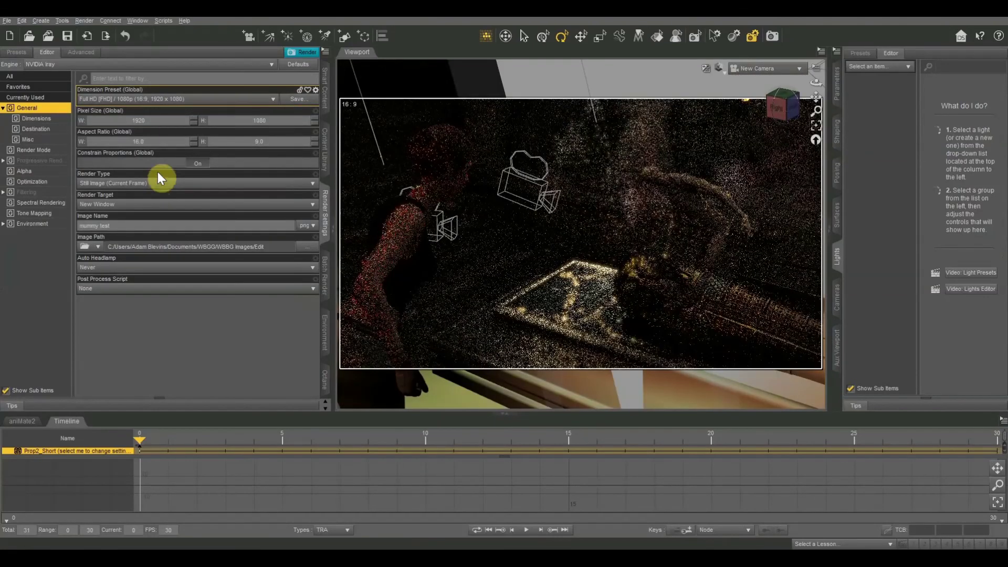